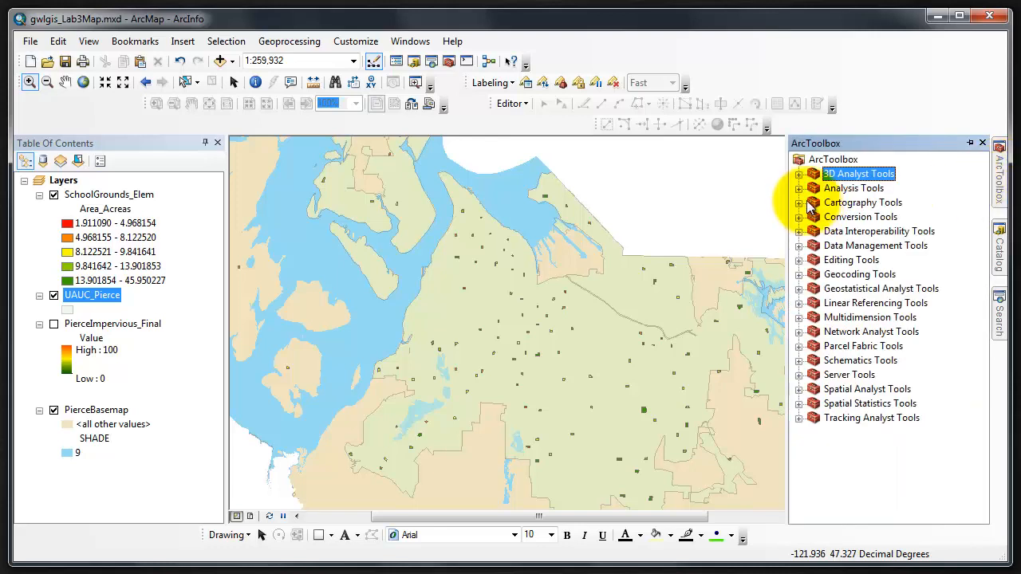
Open the Zonal Statistics tool from the Zonal toolset of Spatial Analyst Tools.
{"action": "left_click", "coordinate": [799, 389]}
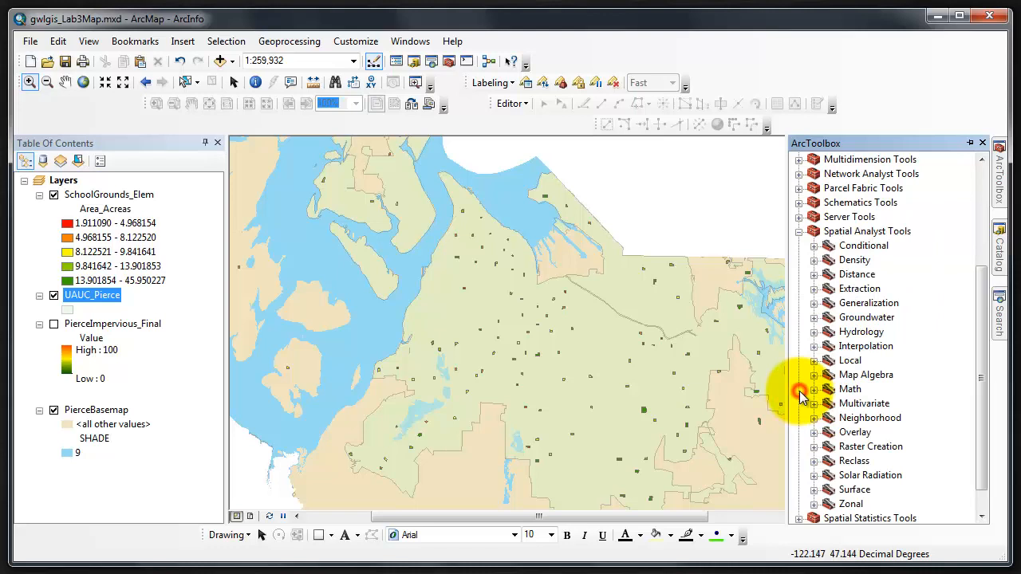
{"action": "left_click", "coordinate": [813, 504]}
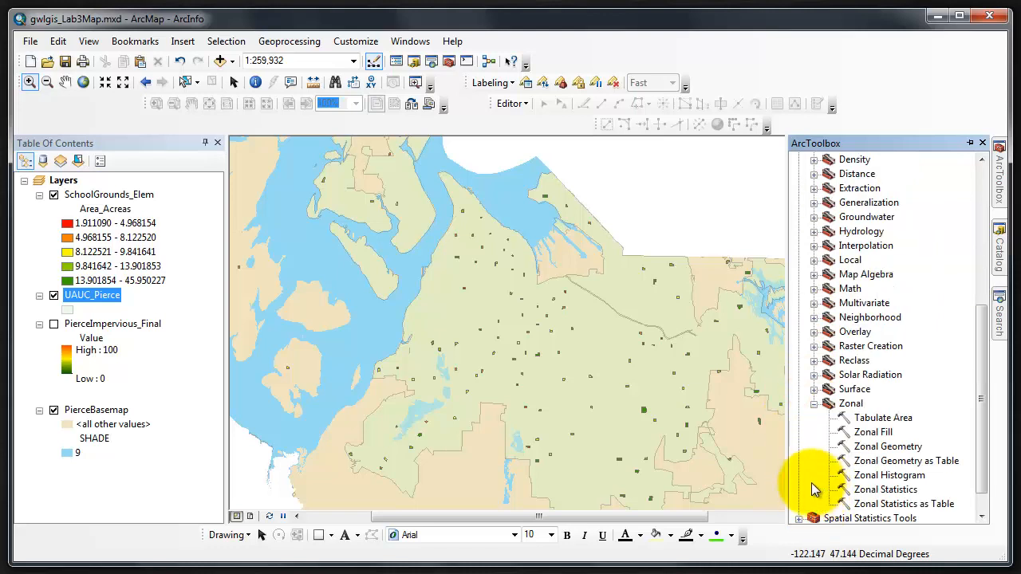
{"action": "double_click", "coordinate": [879, 492]}
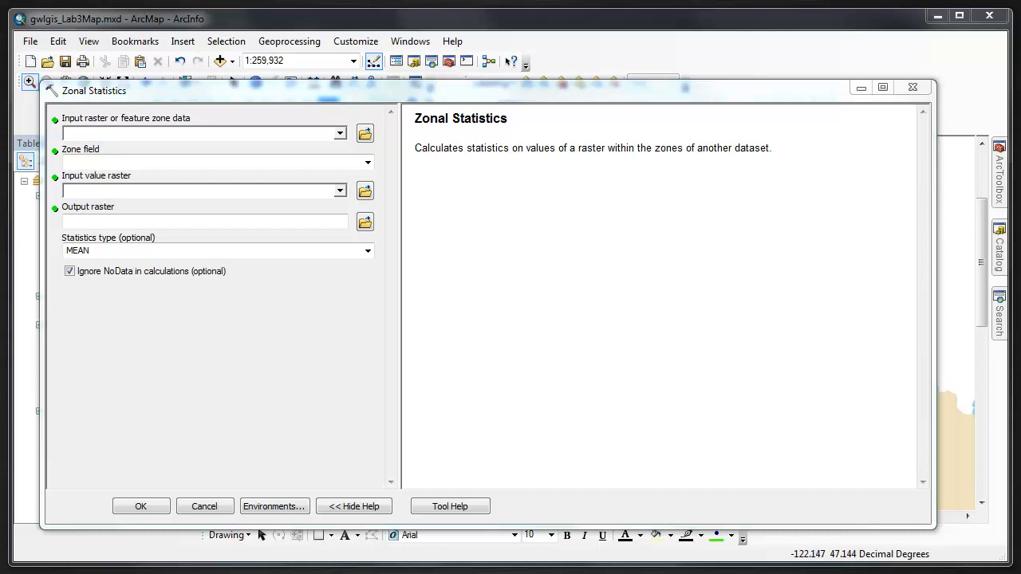
Review the full Zonal Statistics help page with its summary and illustration, and close it.
{"action": "left_click", "coordinate": [355, 506]}
{"action": "left_click", "coordinate": [353, 506]}
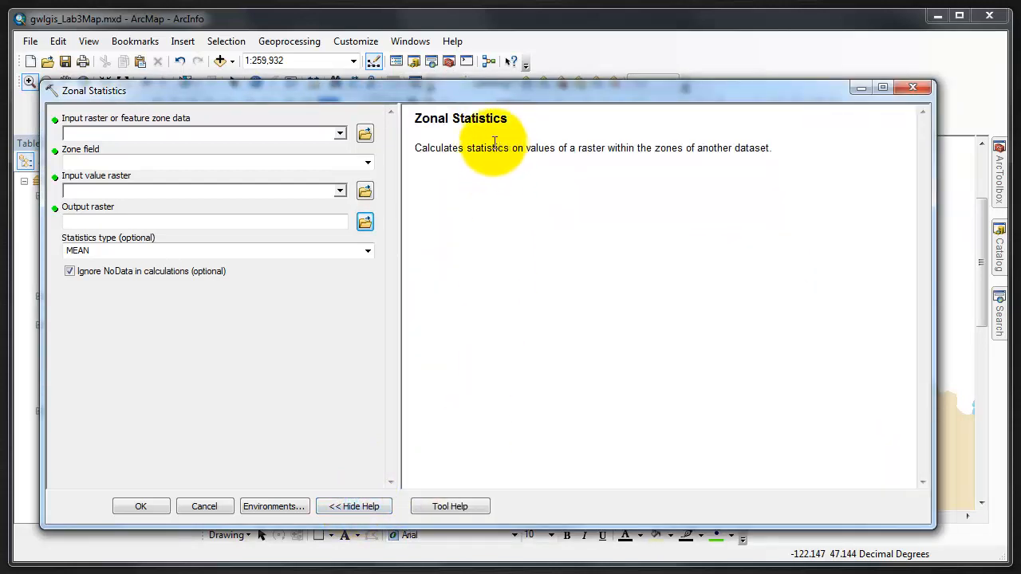
{"action": "left_click", "coordinate": [263, 365]}
{"action": "left_click", "coordinate": [467, 95]}
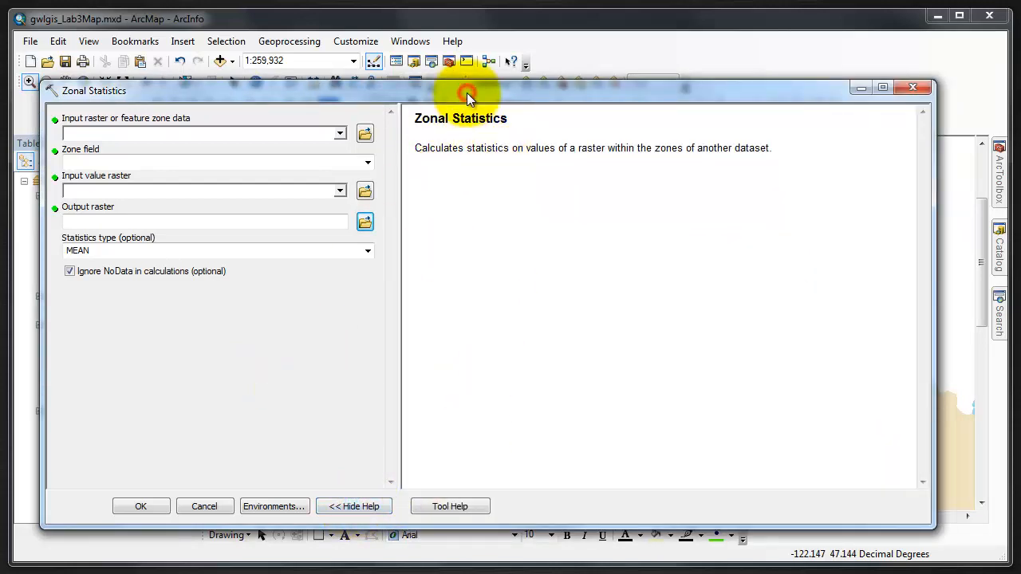
{"action": "left_click", "coordinate": [446, 506]}
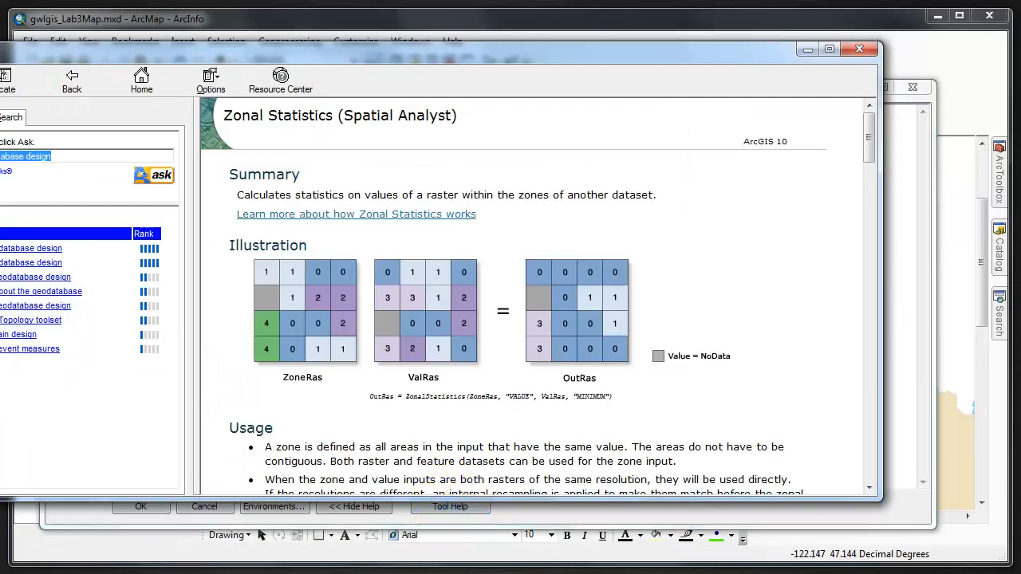
{"action": "left_click_drag", "start_coordinate": [0, 375], "coordinate": [24, 375]}
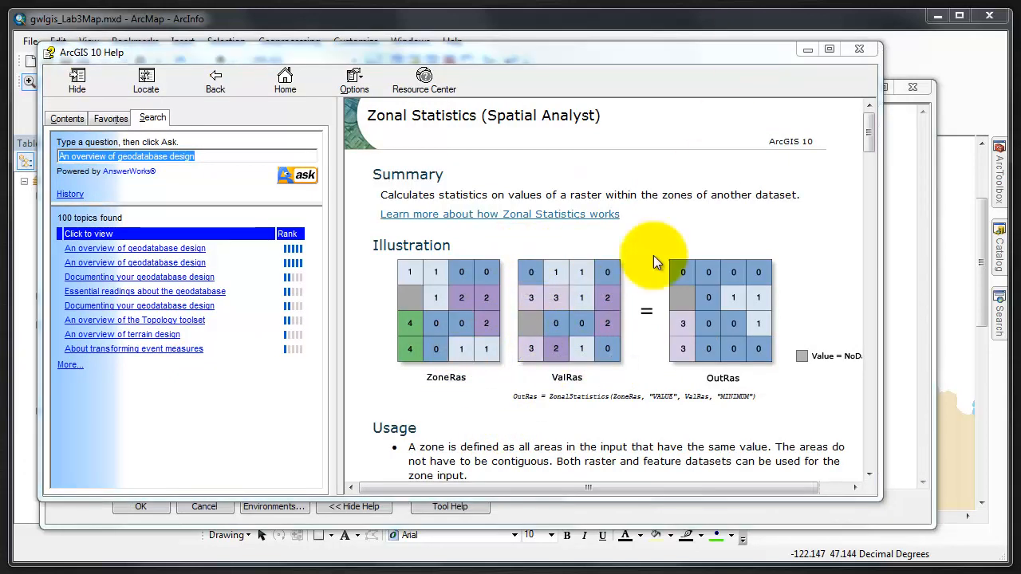
{"action": "left_click", "coordinate": [854, 49]}
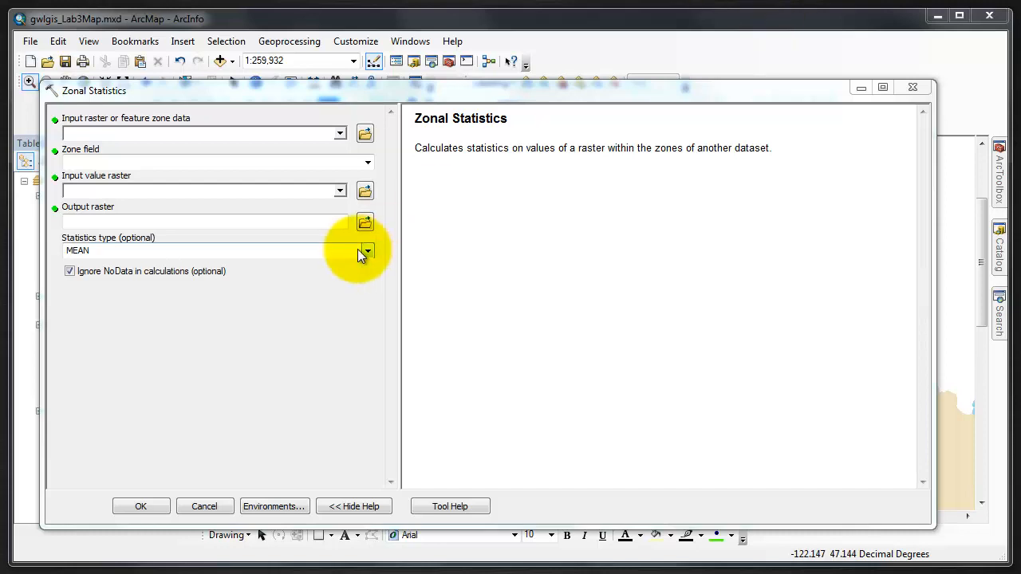
Set SchoolGrounds_Elem as the zone data with NAME as the zone field, and PierceImpervious_Final as the input value raster.
{"action": "left_click", "coordinate": [338, 135]}
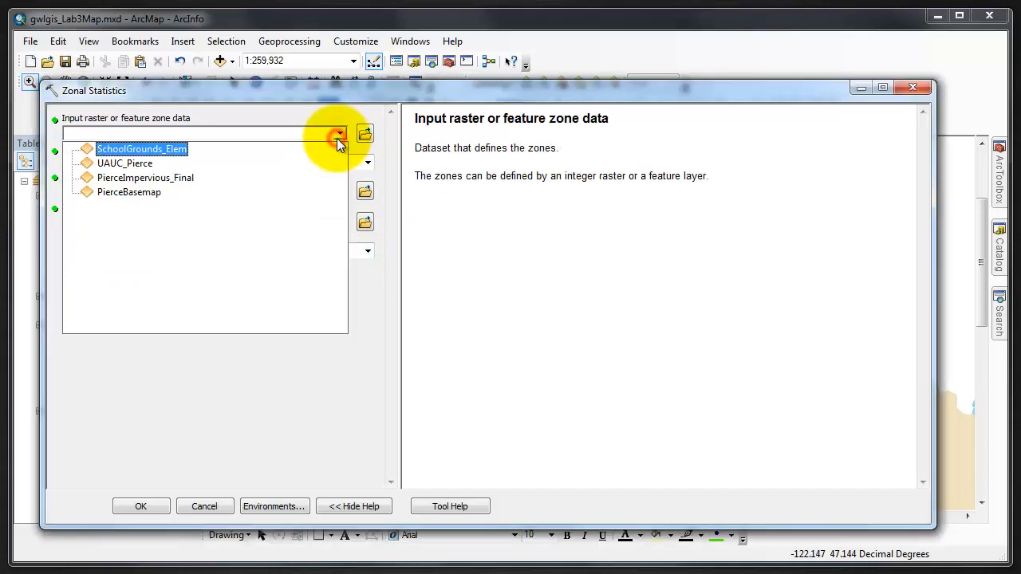
{"action": "left_click", "coordinate": [141, 150]}
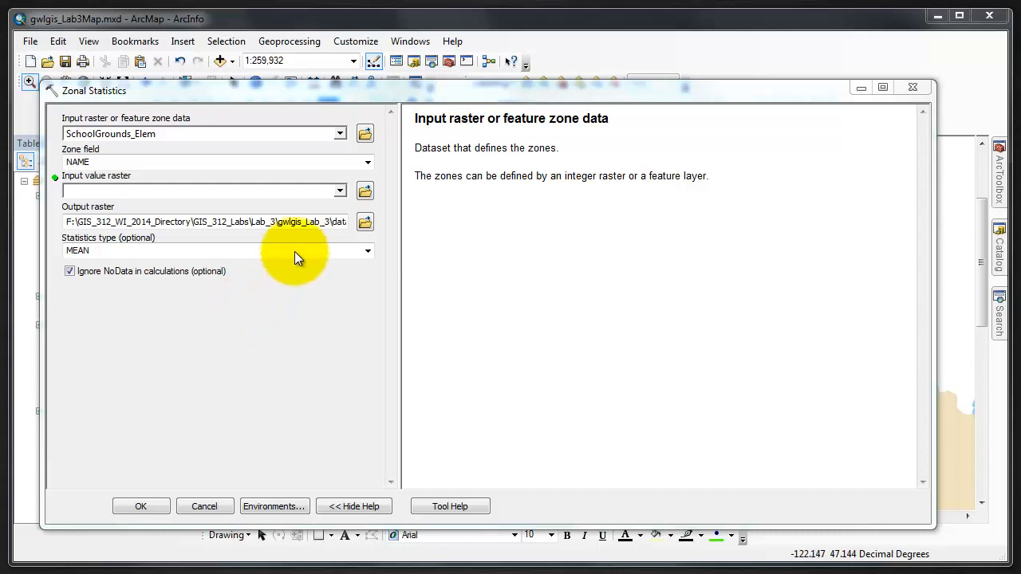
{"action": "left_click", "coordinate": [341, 191]}
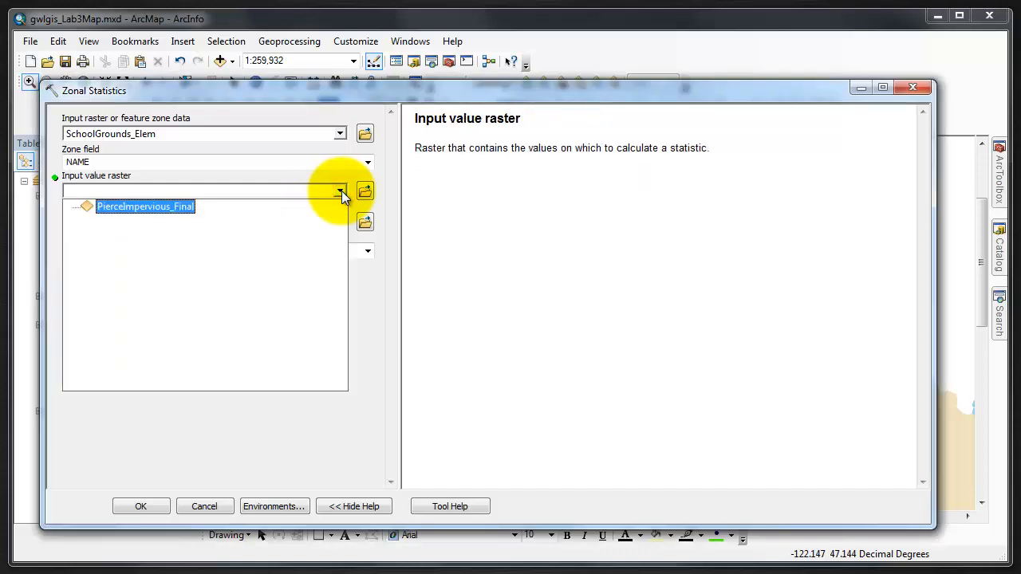
{"action": "left_click", "coordinate": [341, 190]}
{"action": "left_click", "coordinate": [368, 161]}
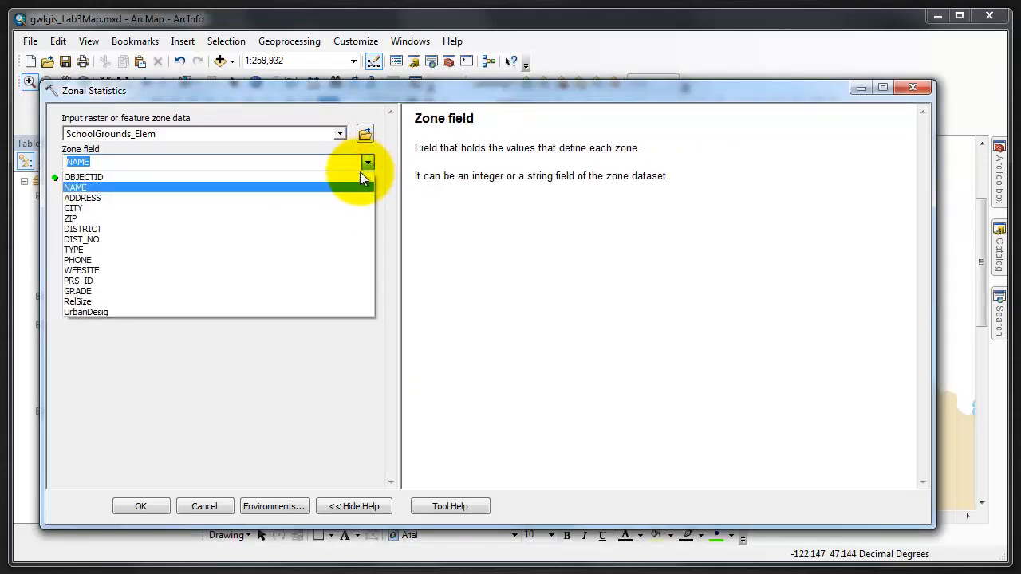
{"action": "left_click", "coordinate": [352, 187]}
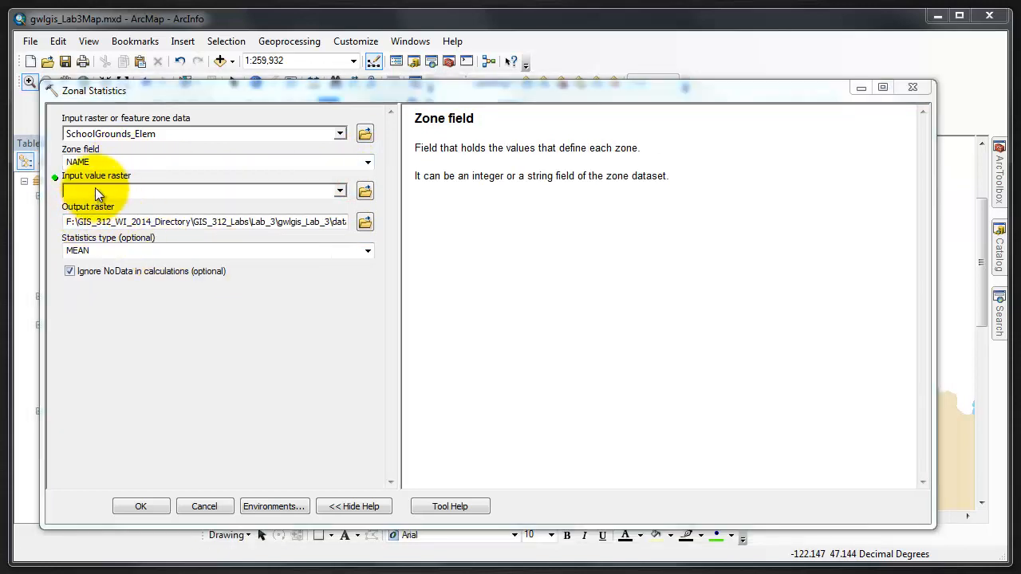
{"action": "left_click", "coordinate": [339, 191]}
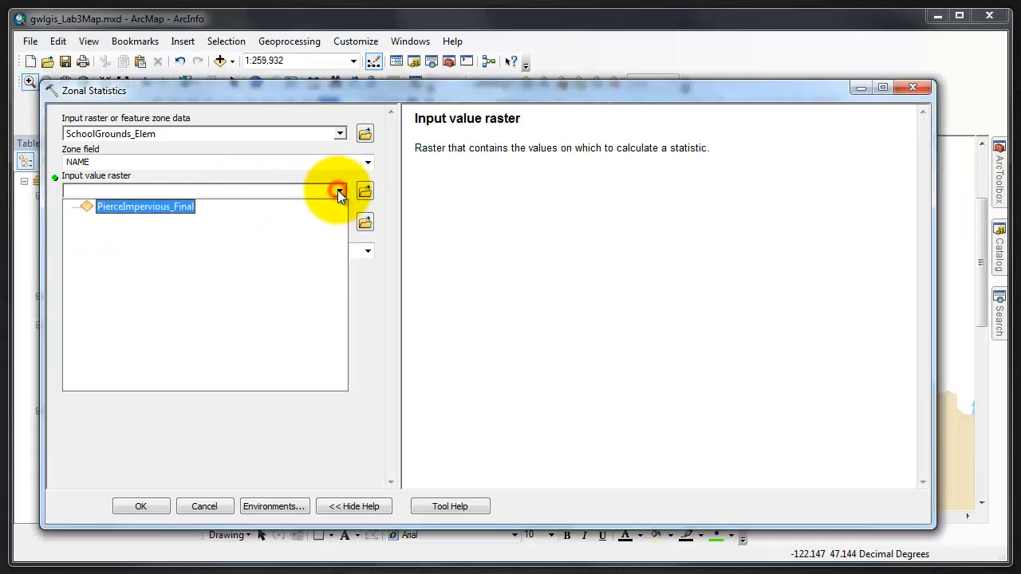
{"action": "left_click", "coordinate": [177, 205]}
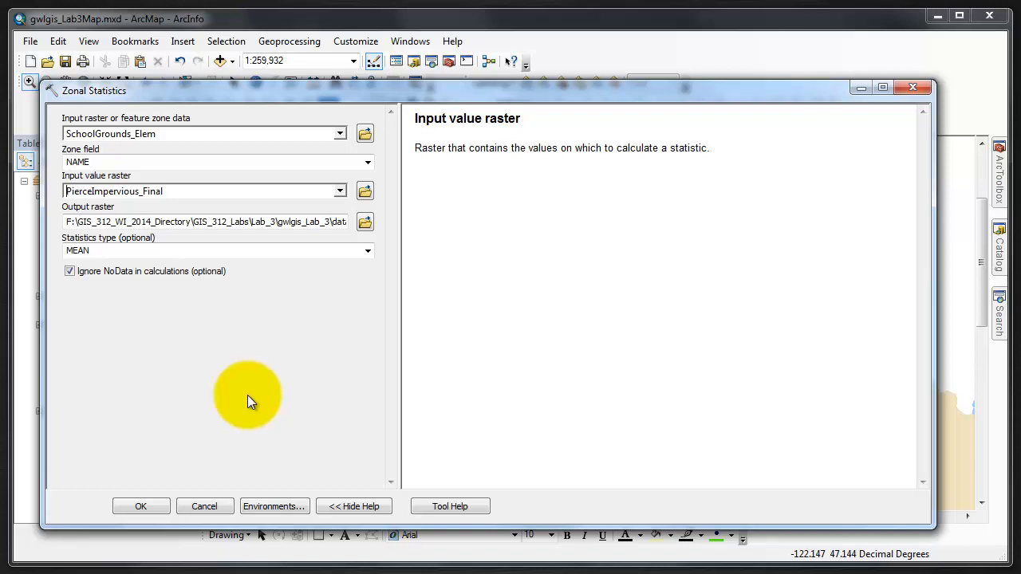
Name the output raster PierceImpervious_Schools in Lab3Geodatabase.gdb and run Zonal Statistics, closing the completion report.
{"action": "left_click", "coordinate": [365, 222]}
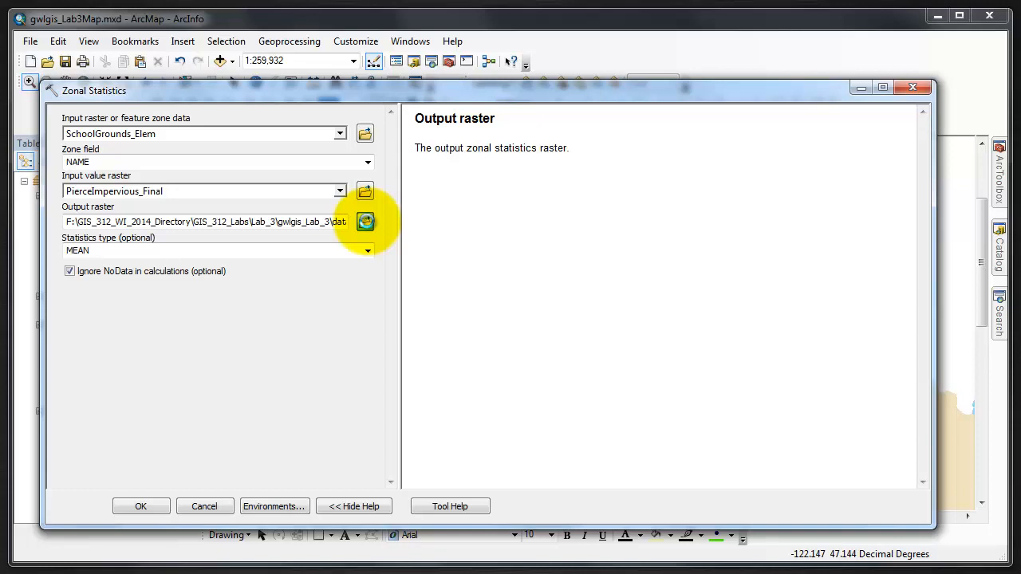
{"action": "left_click", "coordinate": [366, 221]}
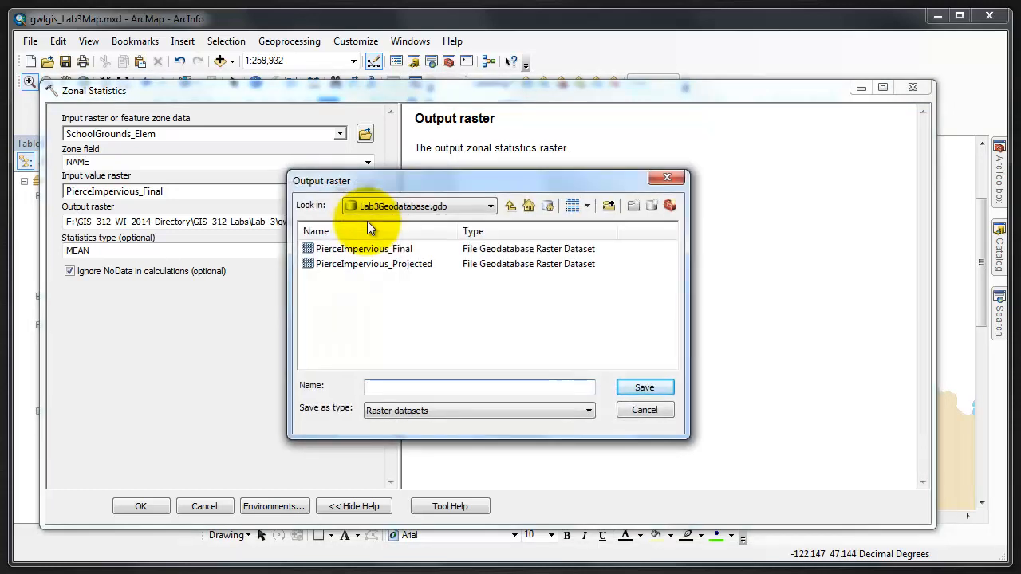
{"action": "left_click", "coordinate": [392, 390]}
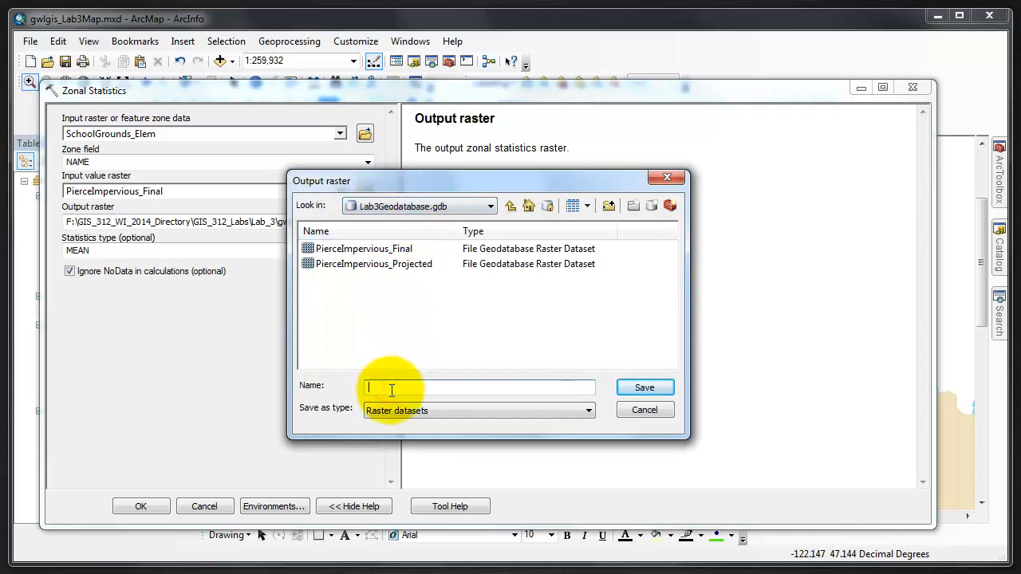
{"action": "type", "text": "PierceIMper"}
{"action": "key", "text": "BackSpace"}
{"action": "key", "text": "BackSpace"}
{"action": "key", "text": "BackSpace"}
{"action": "key", "text": "BackSpace"}
{"action": "type", "text": "mpervious_Schools"}
{"action": "left_click", "coordinate": [645, 387]}
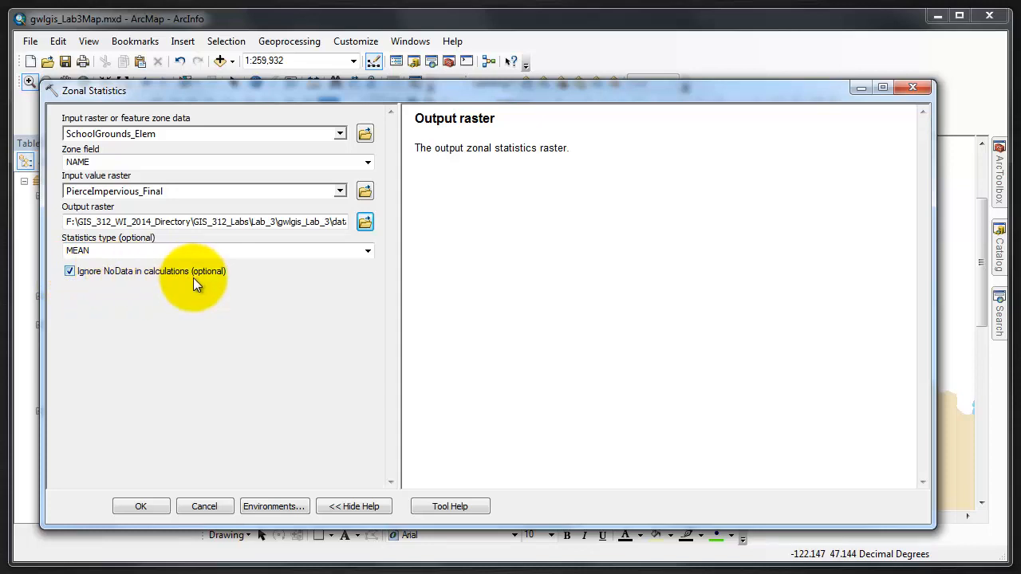
{"action": "left_click", "coordinate": [144, 507]}
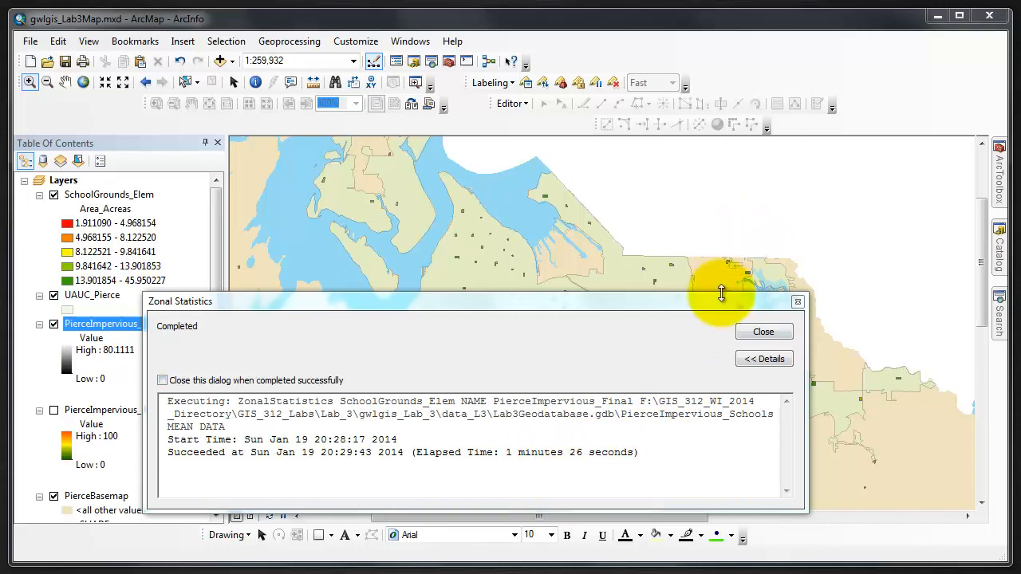
{"action": "left_click", "coordinate": [763, 333]}
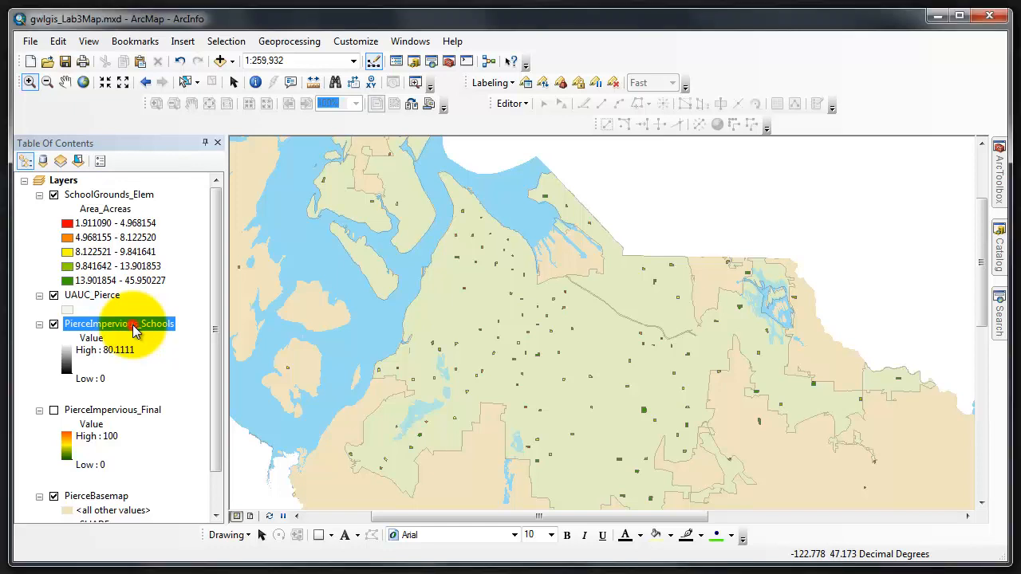
Move the PierceImpervious_Schools layer above SchoolGrounds_Elem and change its symbology to Classified.
{"action": "left_click_drag", "start_coordinate": [133, 331], "coordinate": [88, 191]}
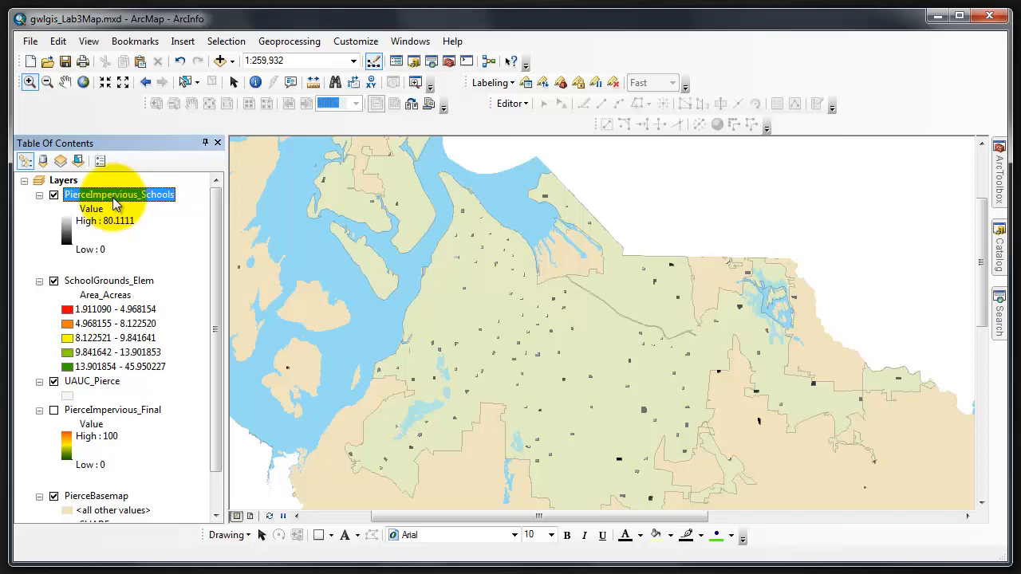
{"action": "right_click", "coordinate": [116, 203]}
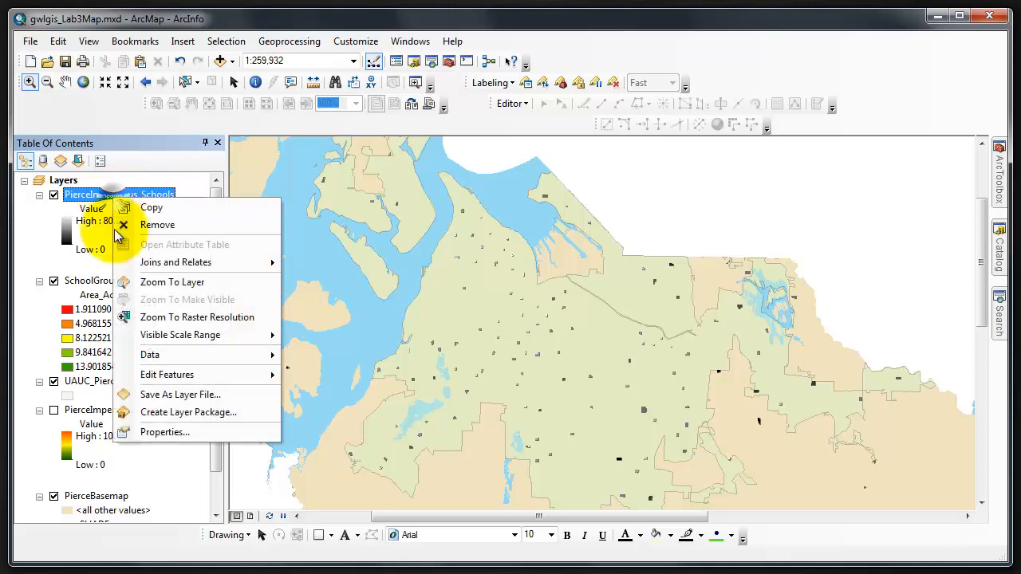
{"action": "left_click", "coordinate": [177, 430]}
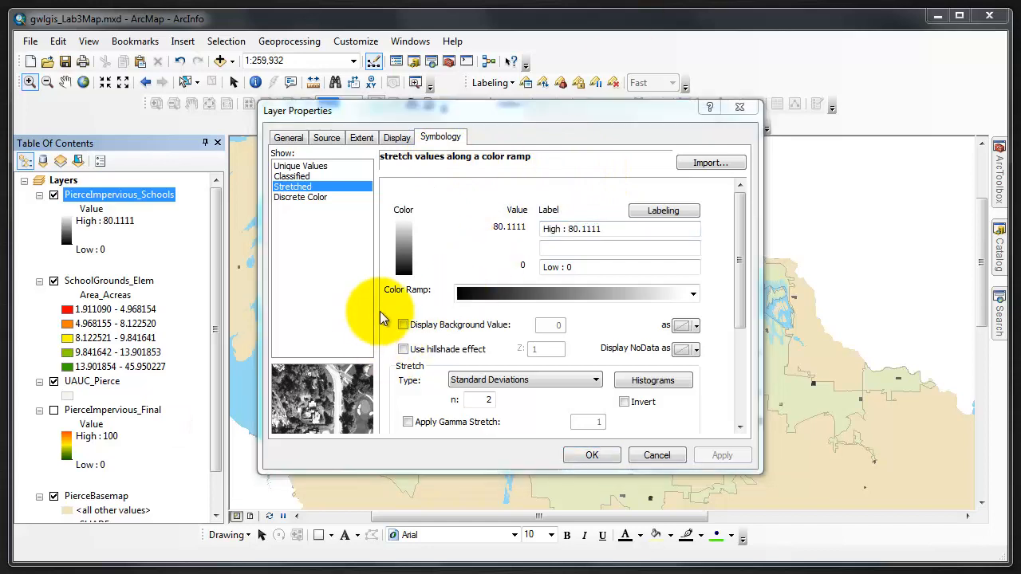
{"action": "left_click", "coordinate": [294, 177]}
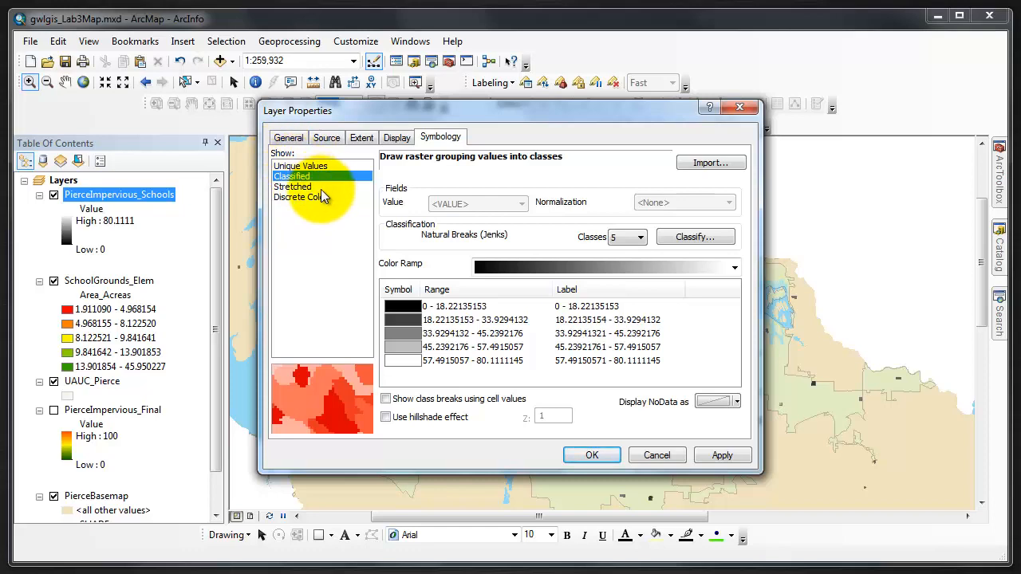
Set the raster's classification method to Standard Deviation with an interval size of 1 Std Dev.
{"action": "left_click", "coordinate": [700, 237]}
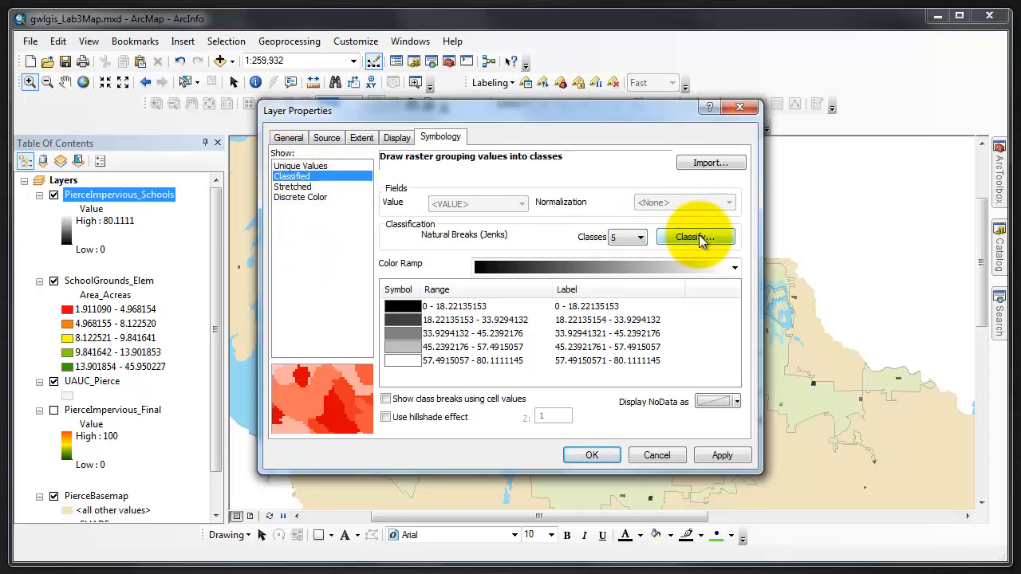
{"action": "left_click", "coordinate": [700, 238]}
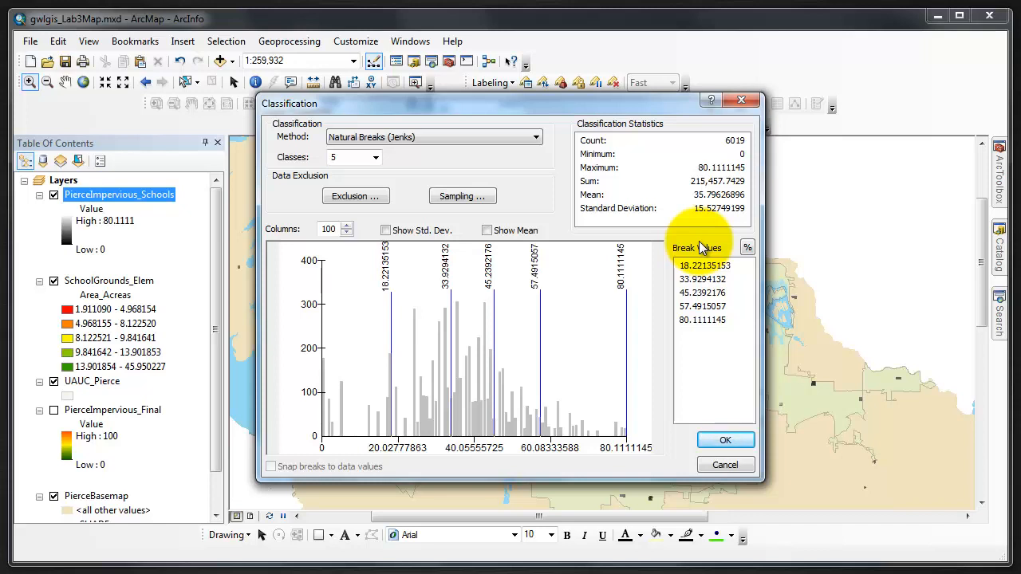
{"action": "key", "text": "alt+Tab"}
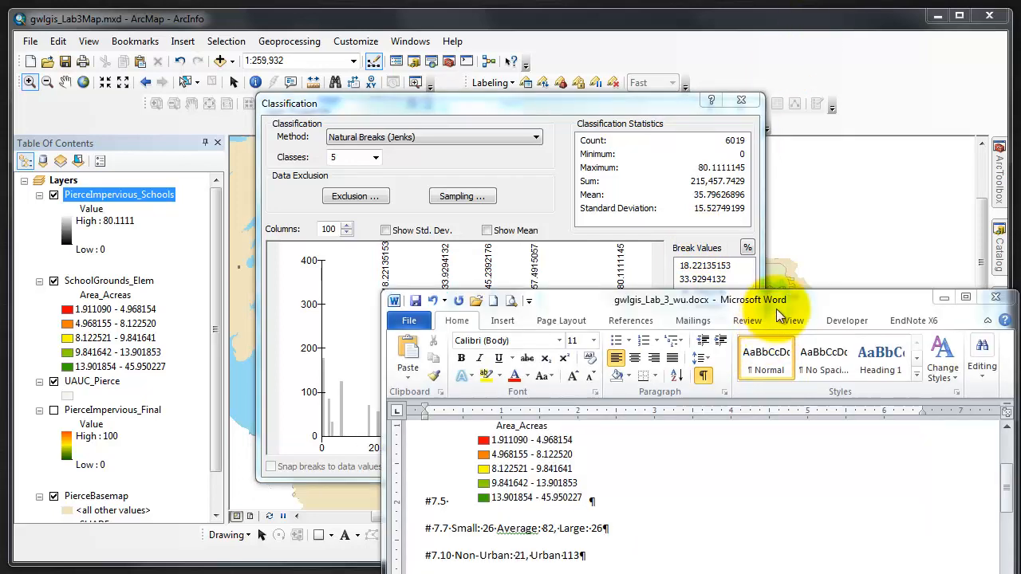
{"action": "left_click", "coordinate": [942, 297]}
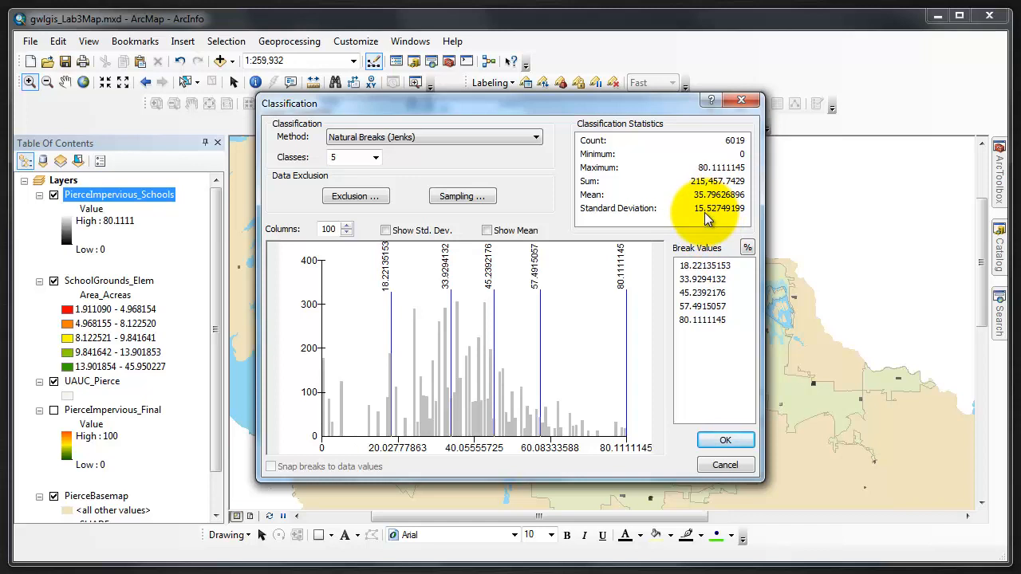
{"action": "left_click", "coordinate": [539, 141]}
{"action": "left_click", "coordinate": [520, 213]}
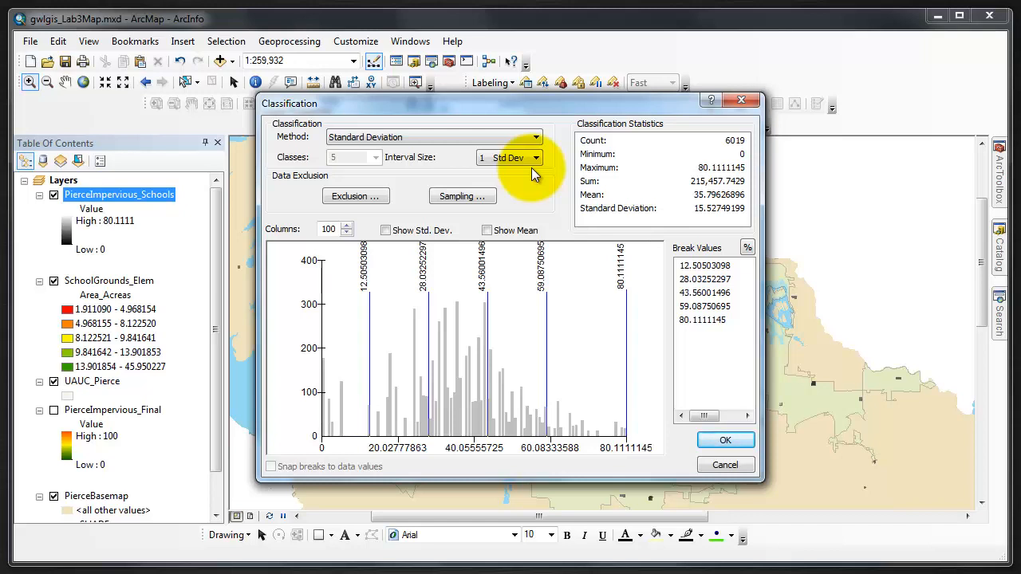
{"action": "left_click", "coordinate": [722, 441]}
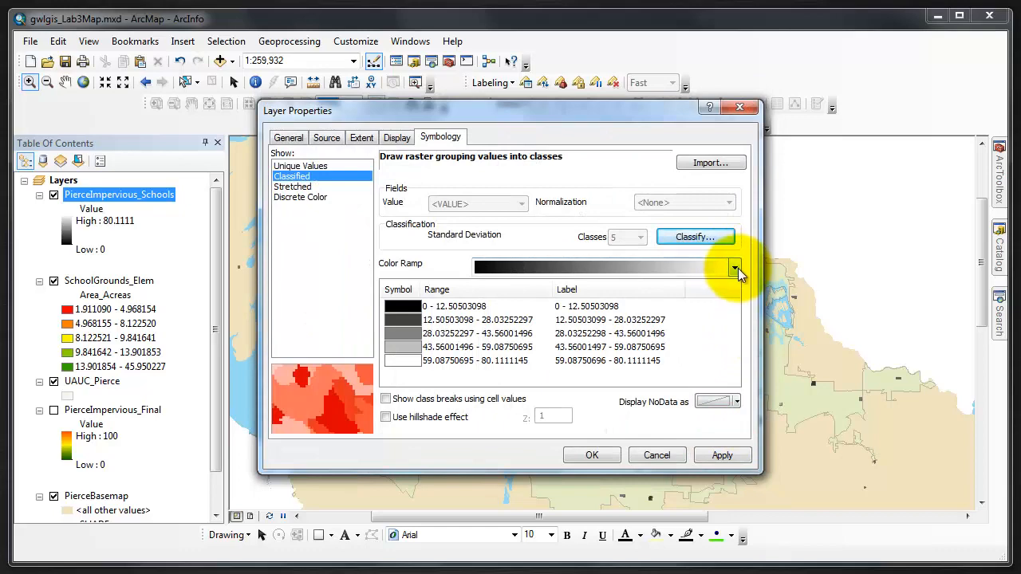
Apply the green-to-yellow-to-red color ramp to the PierceImpervious_Schools classes.
{"action": "left_click", "coordinate": [735, 271]}
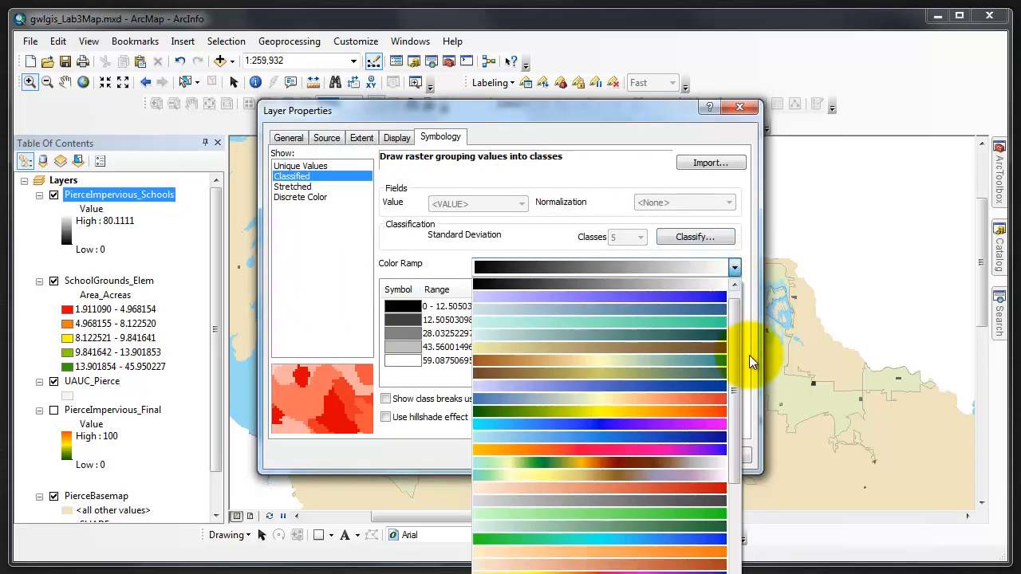
{"action": "left_click_drag", "start_coordinate": [735, 359], "coordinate": [707, 526]}
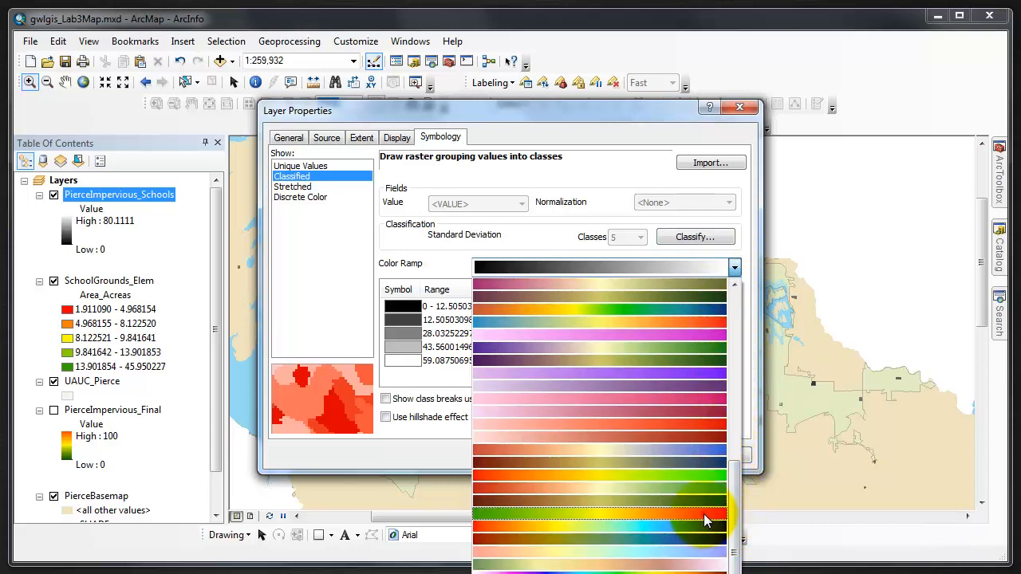
{"action": "left_click", "coordinate": [705, 515]}
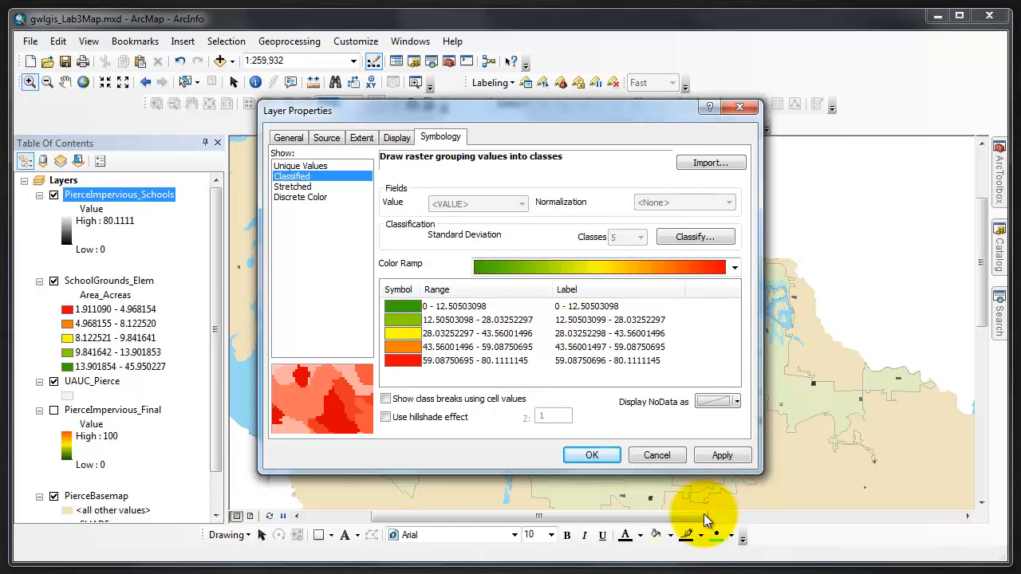
{"action": "left_click", "coordinate": [592, 456]}
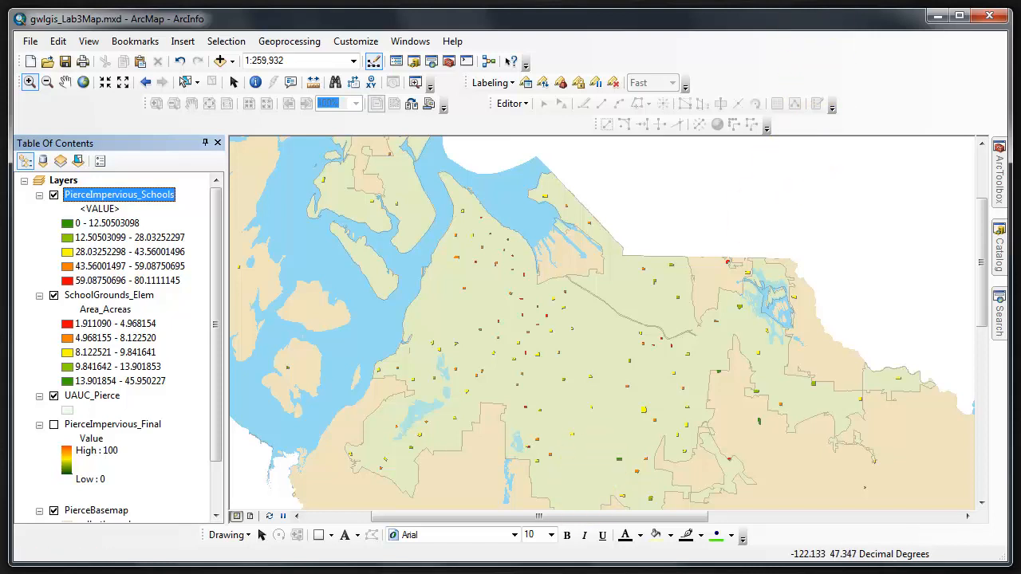
Hide the PierceImpervious_Schools layer and set it as the input raster of the Raster to Point conversion tool.
{"action": "left_click", "coordinate": [53, 196]}
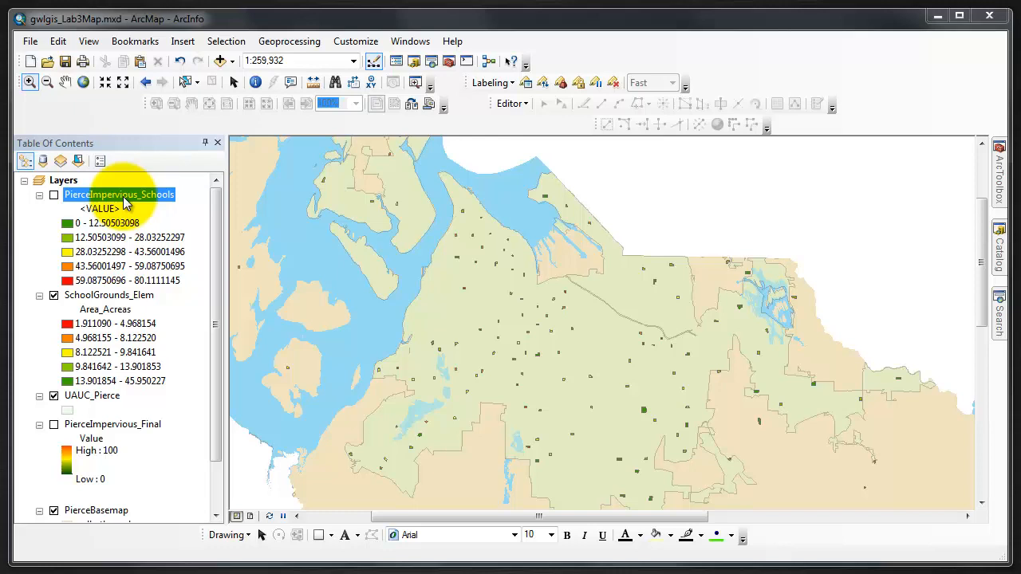
{"action": "left_click", "coordinate": [1001, 178]}
{"action": "scroll", "coordinate": [926, 223], "scroll_direction": "up", "scroll_amount": 5}
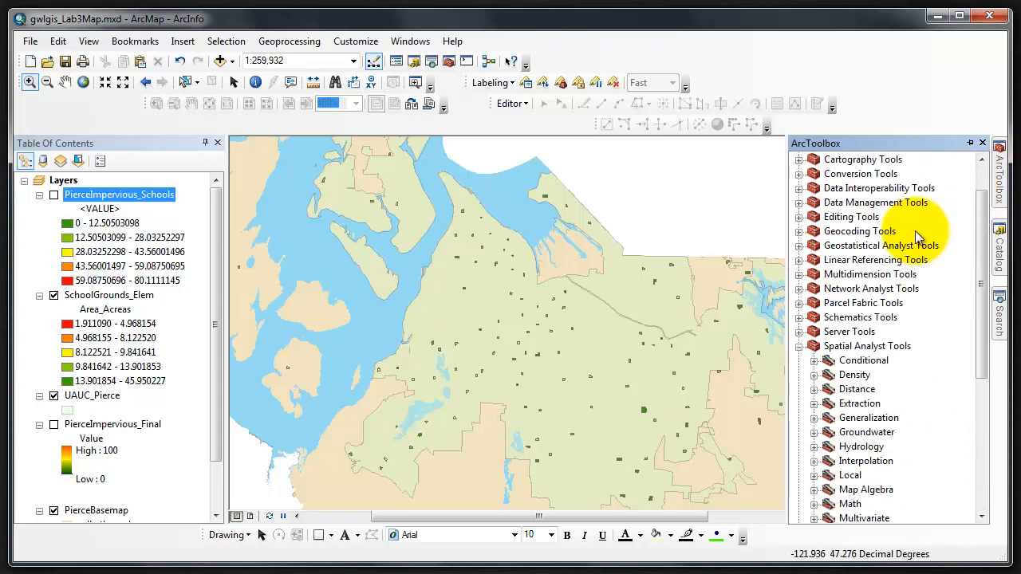
{"action": "left_click", "coordinate": [799, 174]}
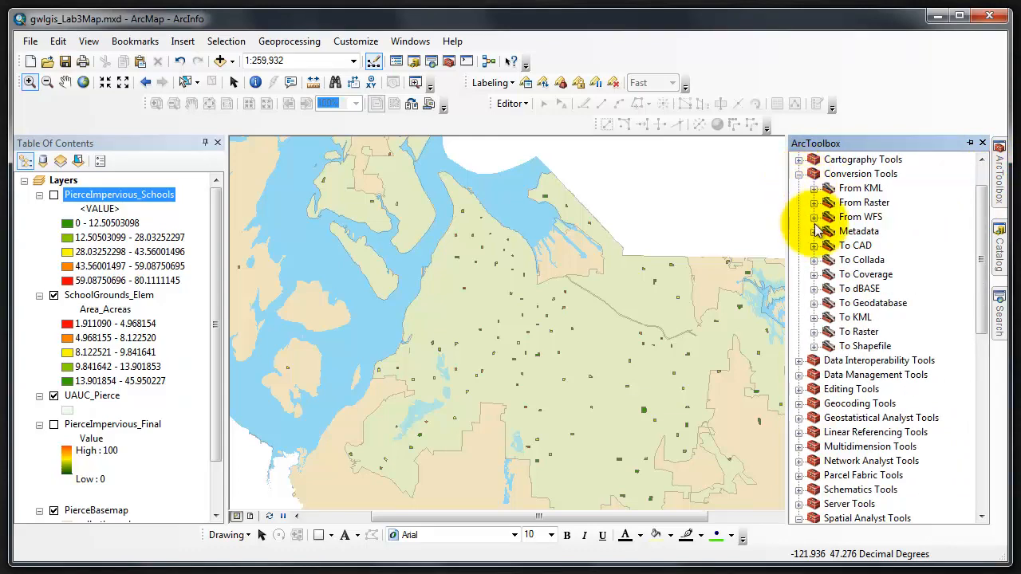
{"action": "left_click", "coordinate": [814, 203]}
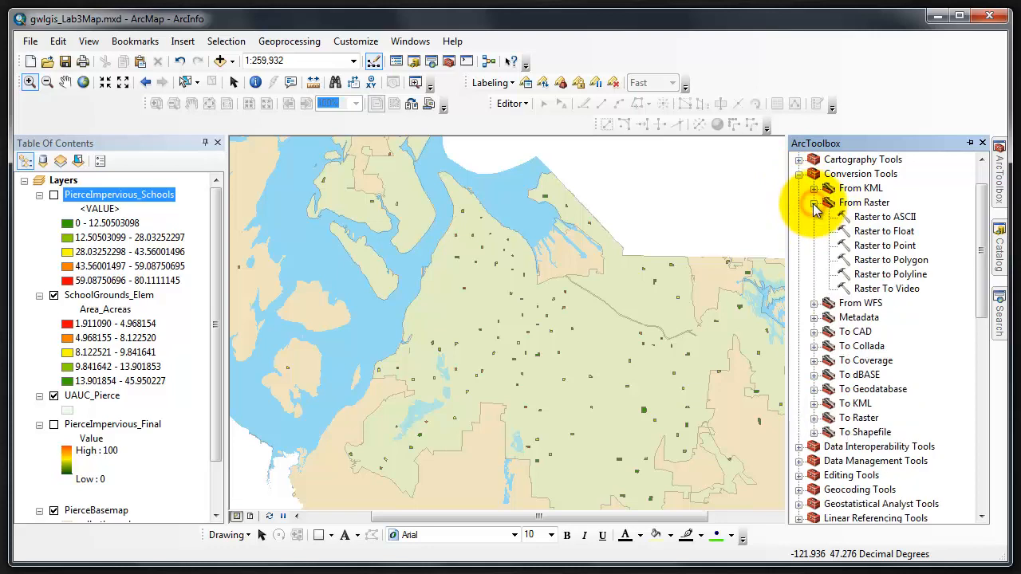
{"action": "double_click", "coordinate": [865, 247]}
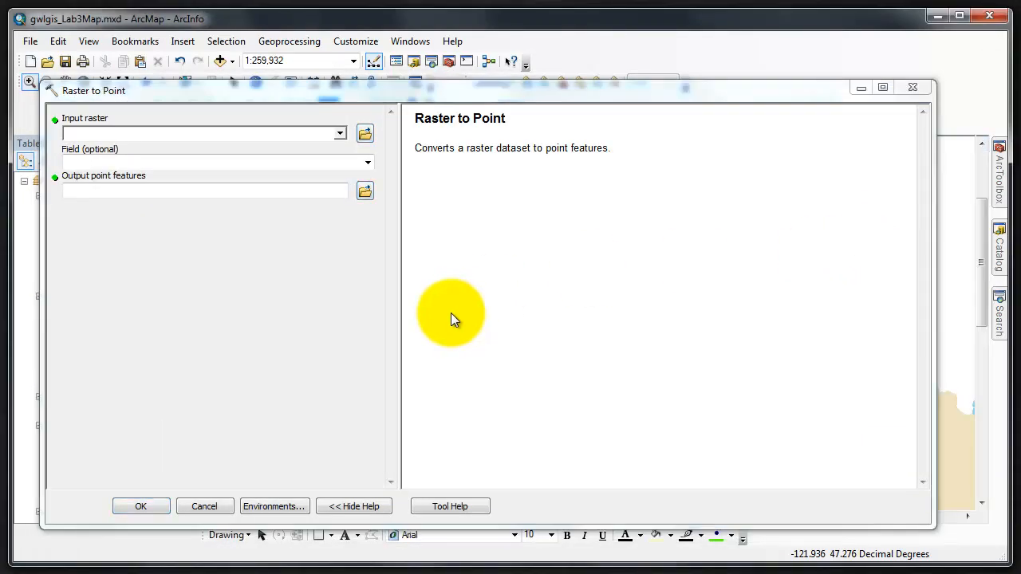
{"action": "left_click", "coordinate": [340, 132]}
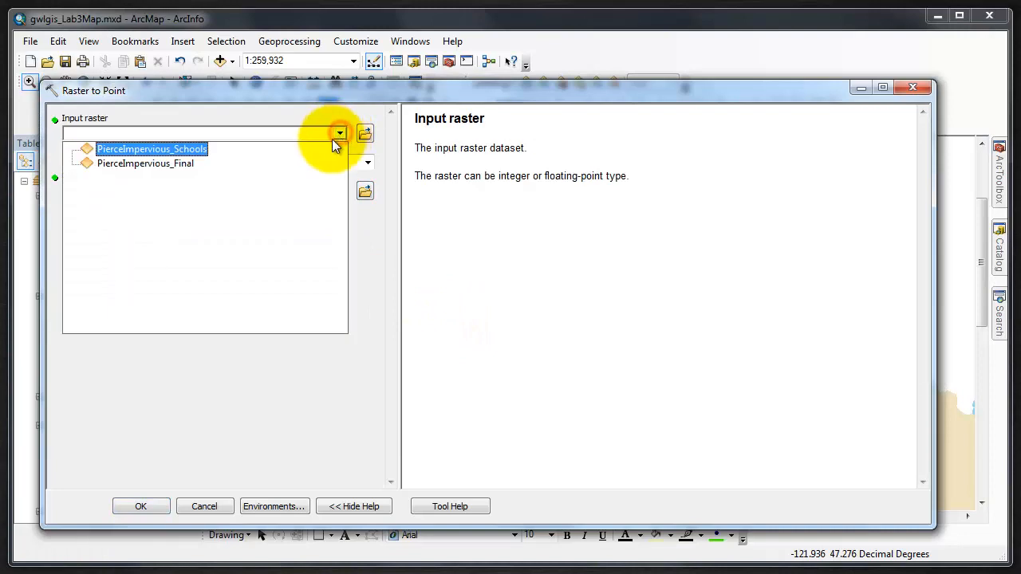
{"action": "left_click", "coordinate": [189, 149]}
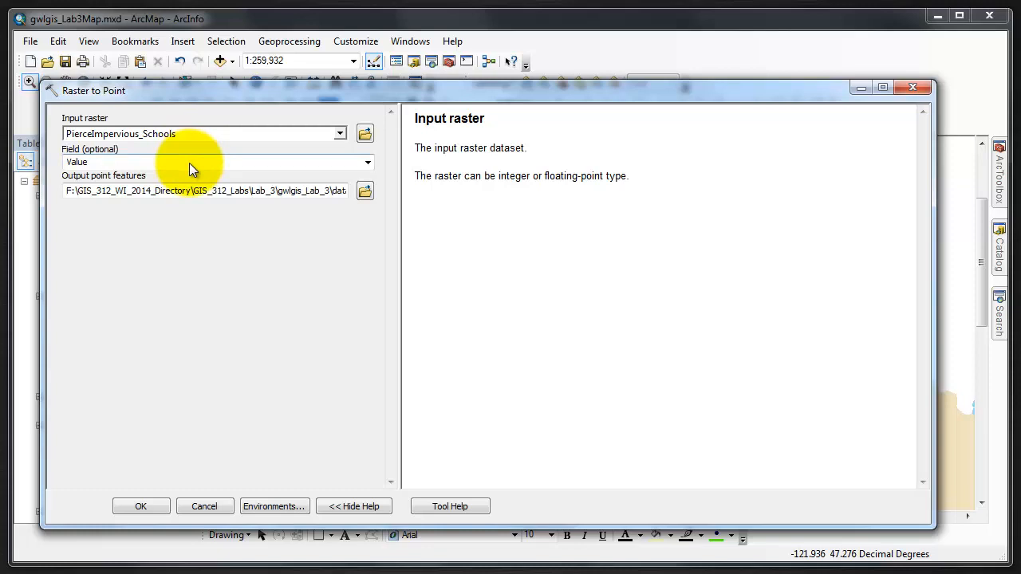
Name the output point features PierceSchools_Points in PierceSchoolAnalysis_Dataset and run Raster to Point, dismissing the report and tool window.
{"action": "left_click", "coordinate": [365, 190]}
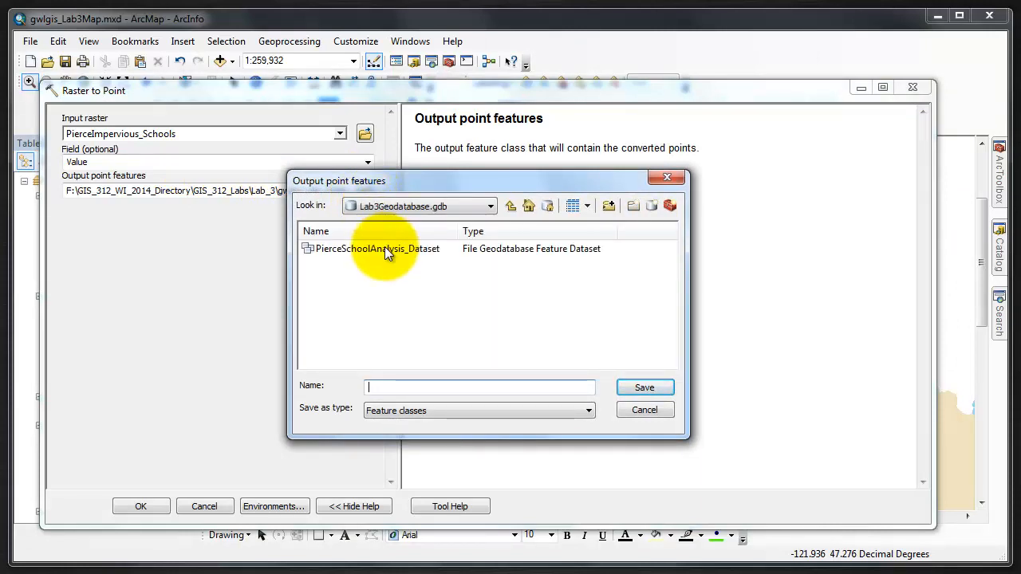
{"action": "double_click", "coordinate": [385, 249]}
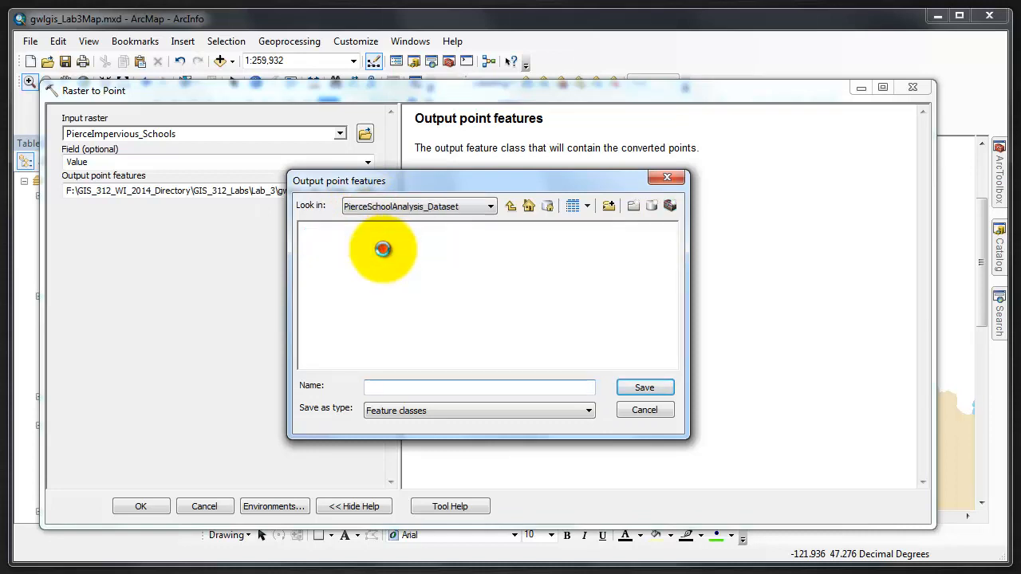
{"action": "left_click", "coordinate": [401, 388]}
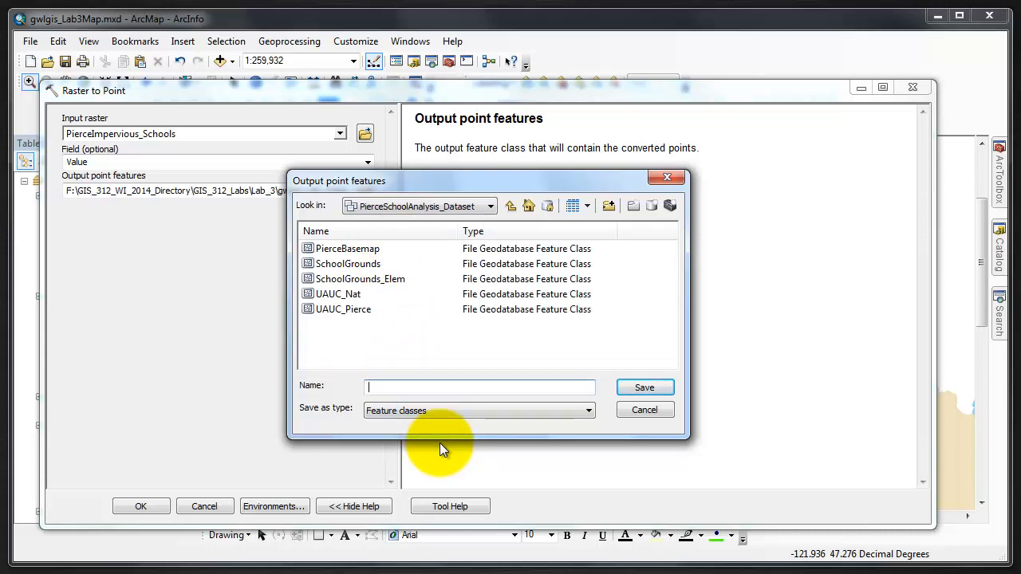
{"action": "type", "text": "PierceSchools_Points"}
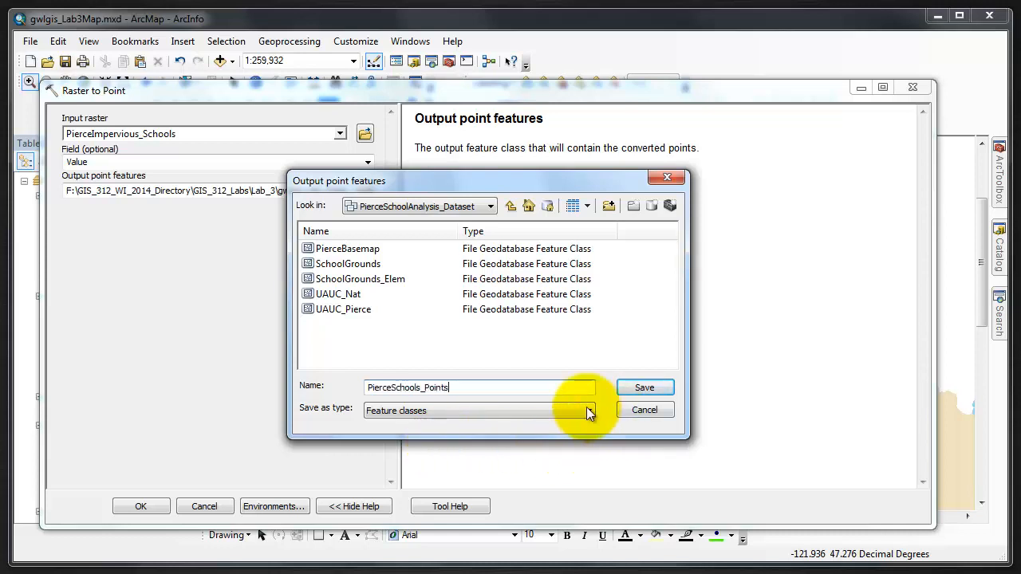
{"action": "key", "text": "Tab"}
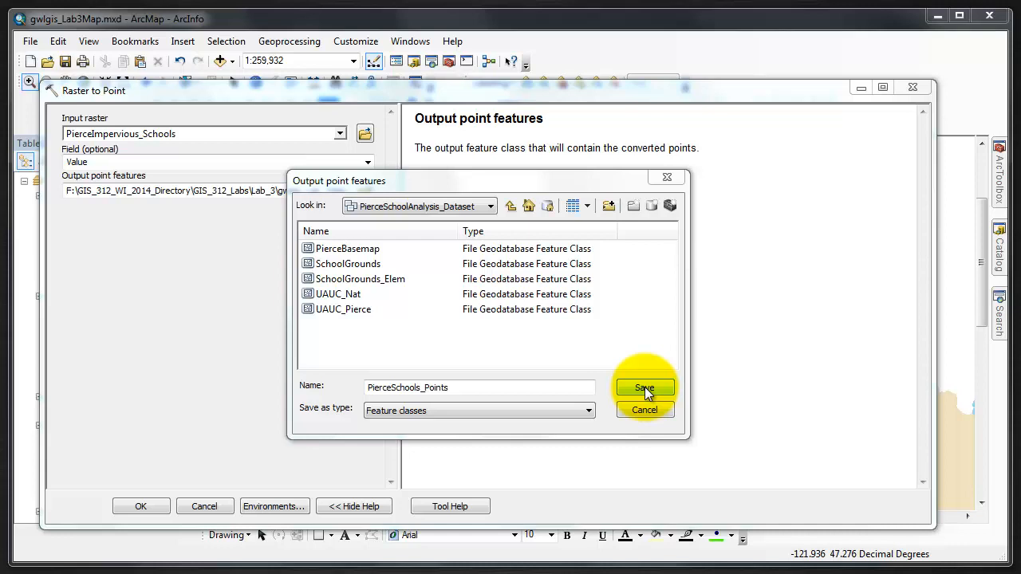
{"action": "left_click", "coordinate": [645, 387]}
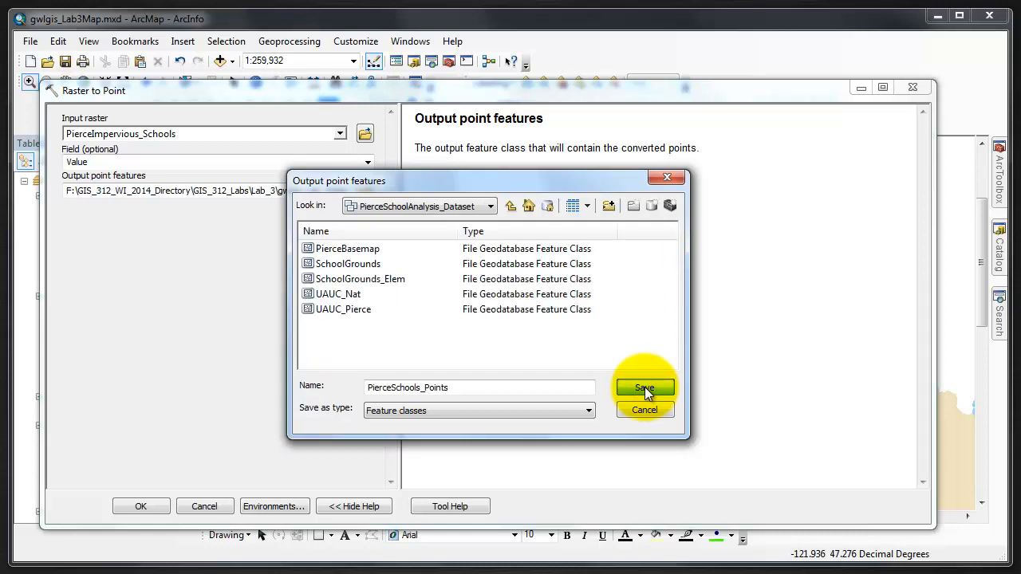
{"action": "left_click", "coordinate": [645, 387]}
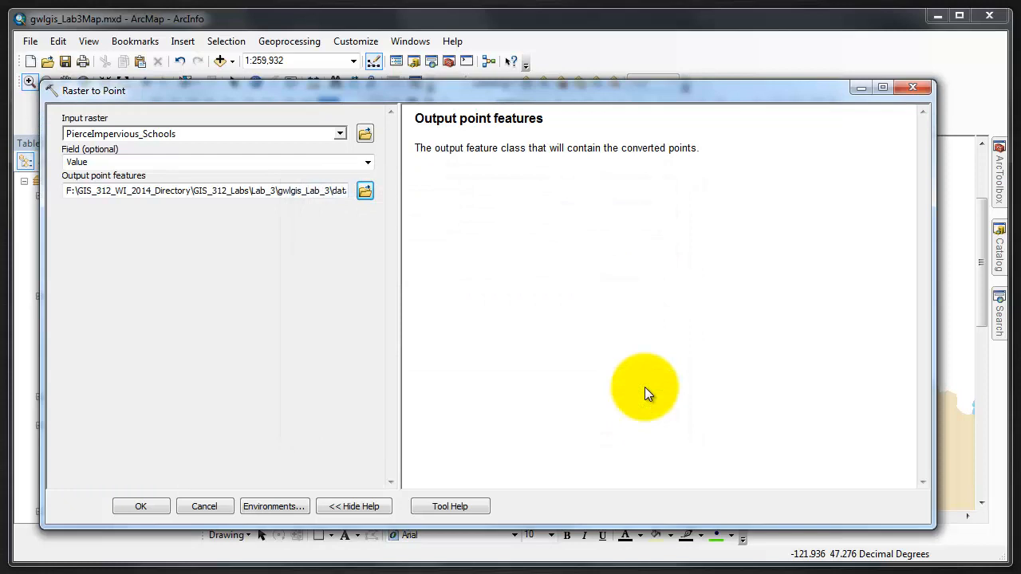
{"action": "left_click", "coordinate": [140, 506]}
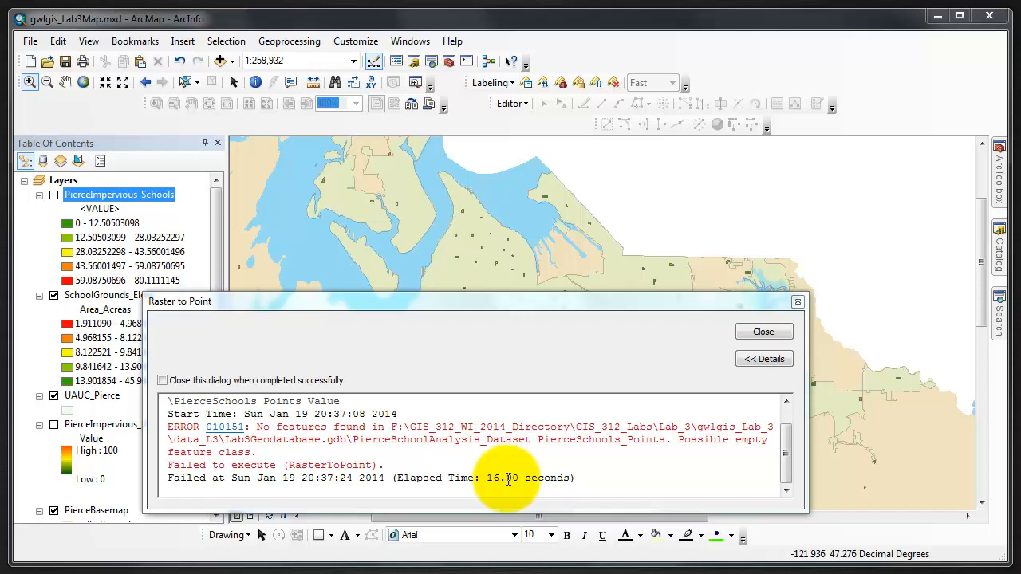
{"action": "left_click", "coordinate": [758, 331]}
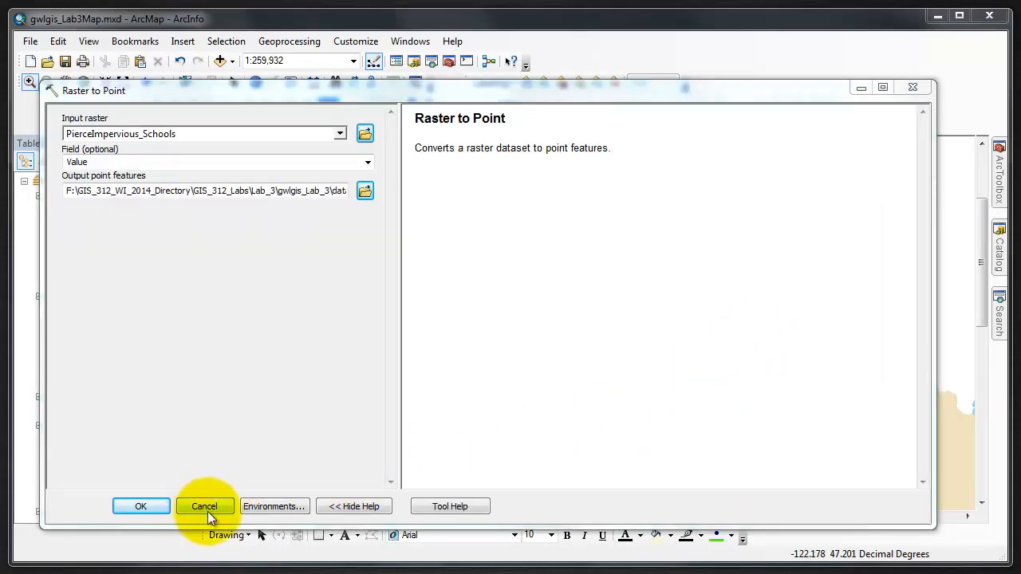
{"action": "left_click", "coordinate": [861, 87]}
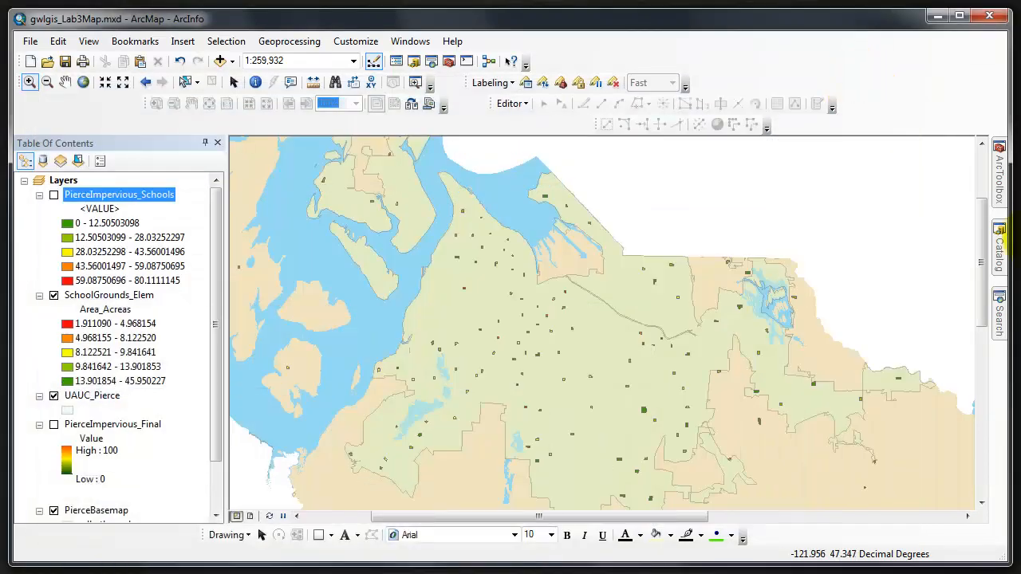
Add the PierceSchools_Points feature class from PierceSchoolAnalysis_Dataset in Lab3Geodatabase.gdb to the map above the other layers.
{"action": "mouse_move", "coordinate": [1003, 253]}
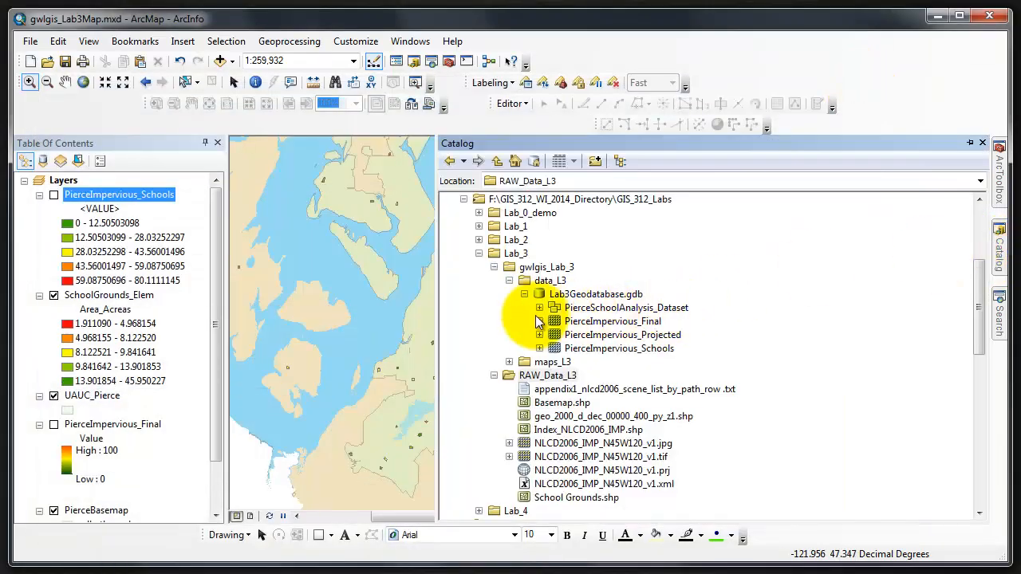
{"action": "left_click", "coordinate": [539, 307]}
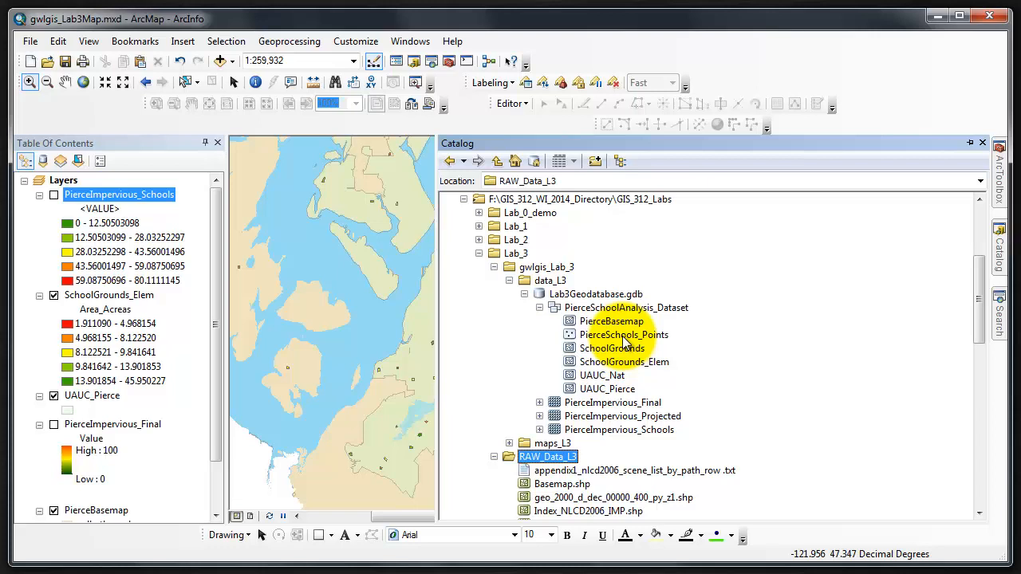
{"action": "left_click_drag", "start_coordinate": [624, 338], "coordinate": [71, 184]}
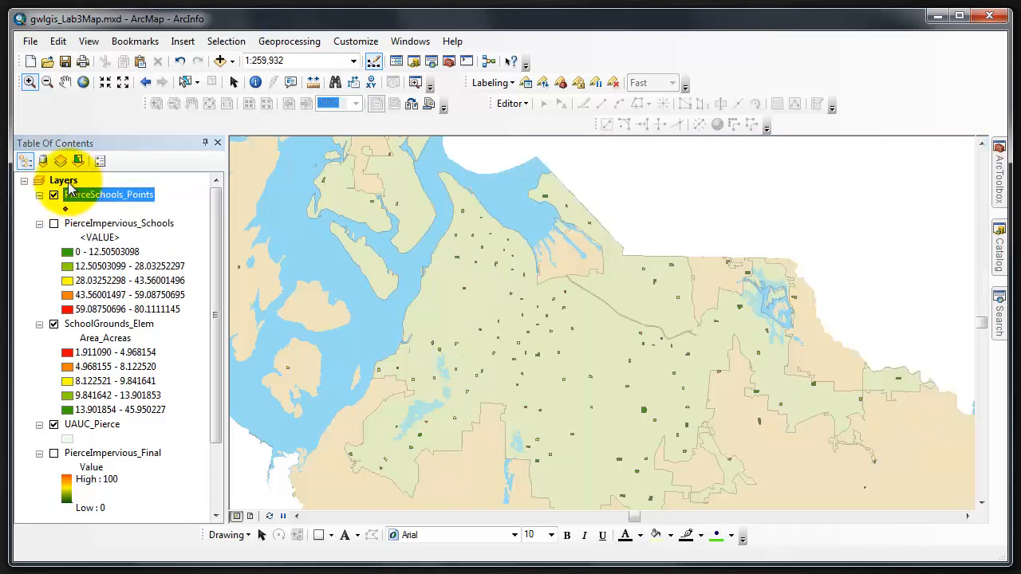
Hide the SchoolGrounds_Elem layer and toggle PierceSchools_Points off and on to check its display, leaving the points switched on.
{"action": "left_click", "coordinate": [53, 194]}
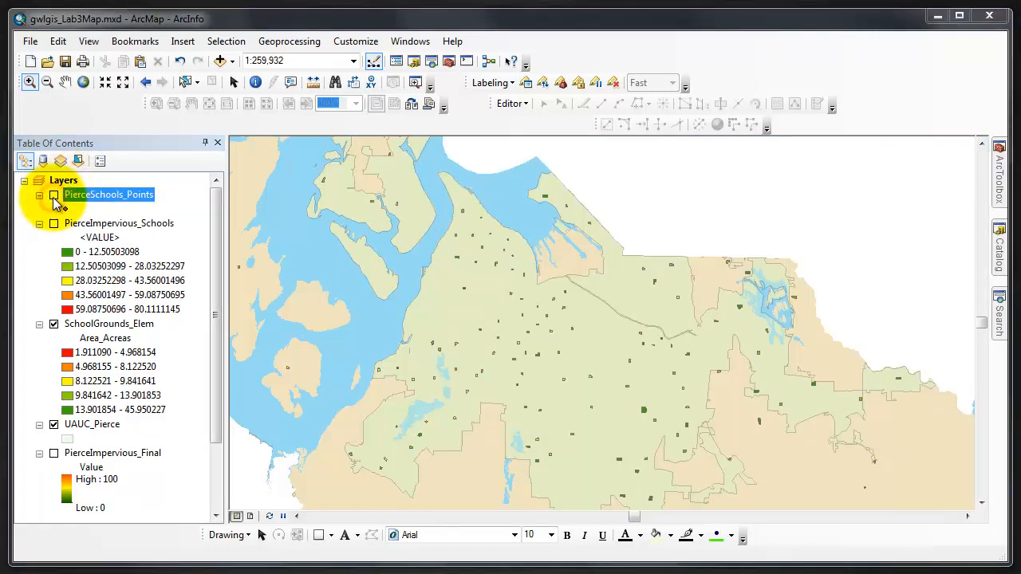
{"action": "left_click", "coordinate": [54, 196]}
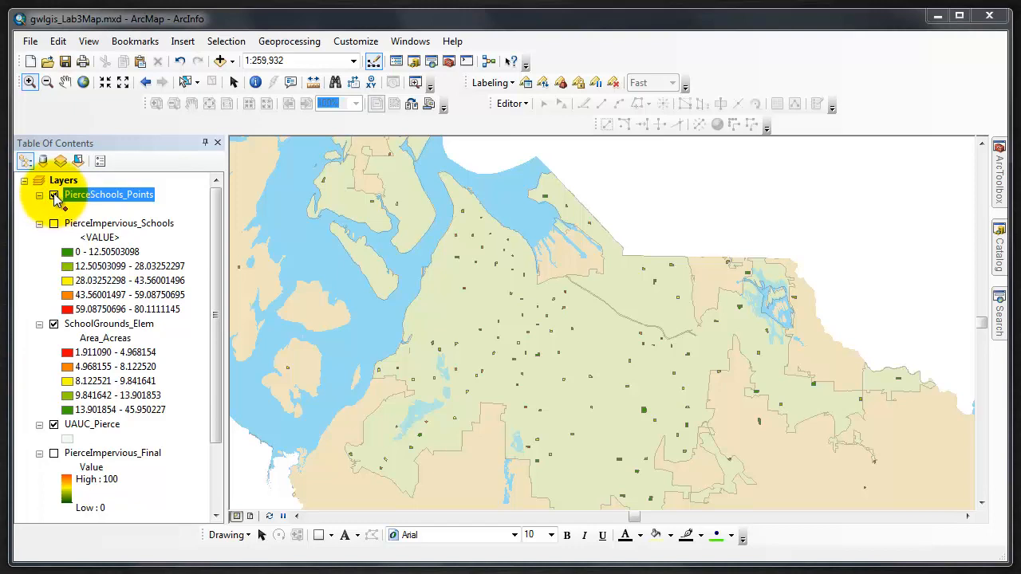
{"action": "left_click", "coordinate": [54, 196]}
{"action": "left_click", "coordinate": [53, 196]}
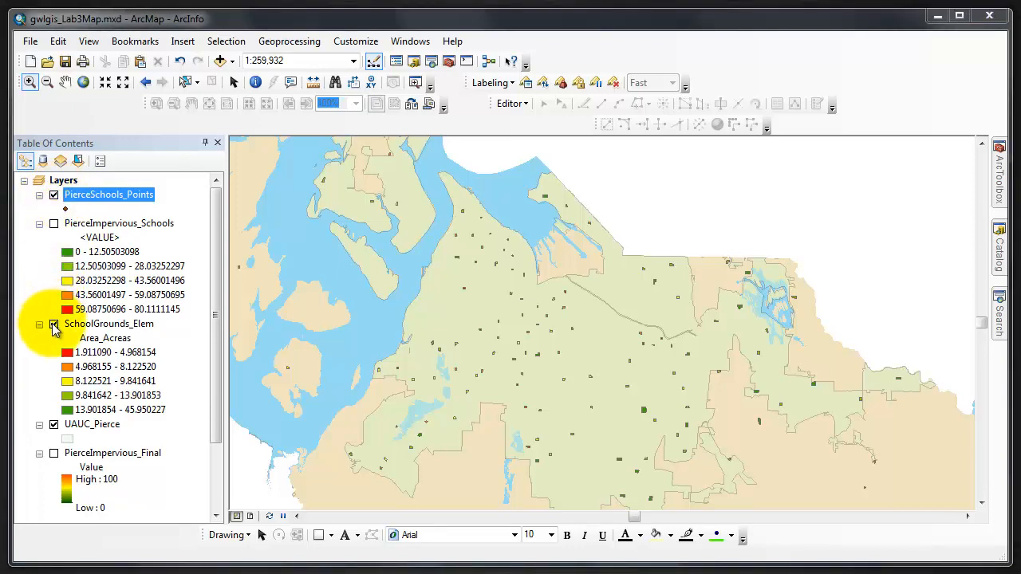
{"action": "left_click", "coordinate": [54, 324]}
{"action": "left_click", "coordinate": [53, 195]}
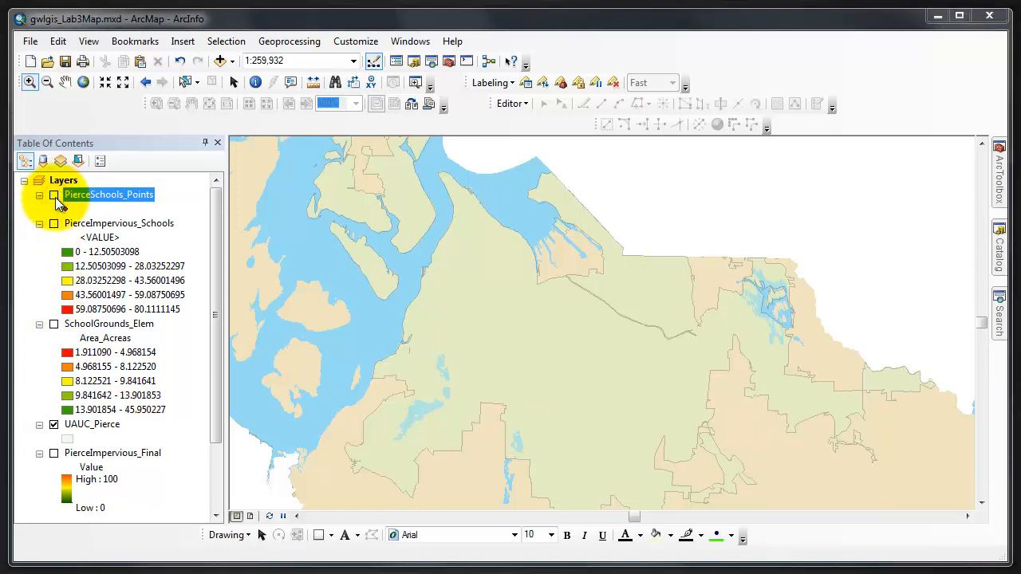
{"action": "left_click", "coordinate": [54, 195]}
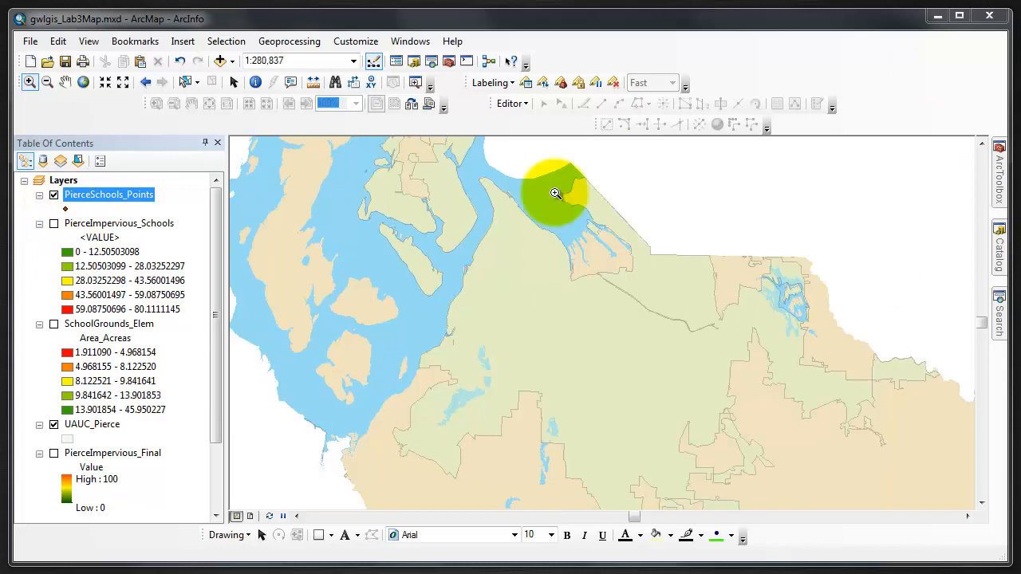
Examine how the PierceSchools_Points features draw at the layer's full extent, at the PierceImpervious_Schools extent and at closer scales around Pierce County.
{"action": "right_click", "coordinate": [113, 197]}
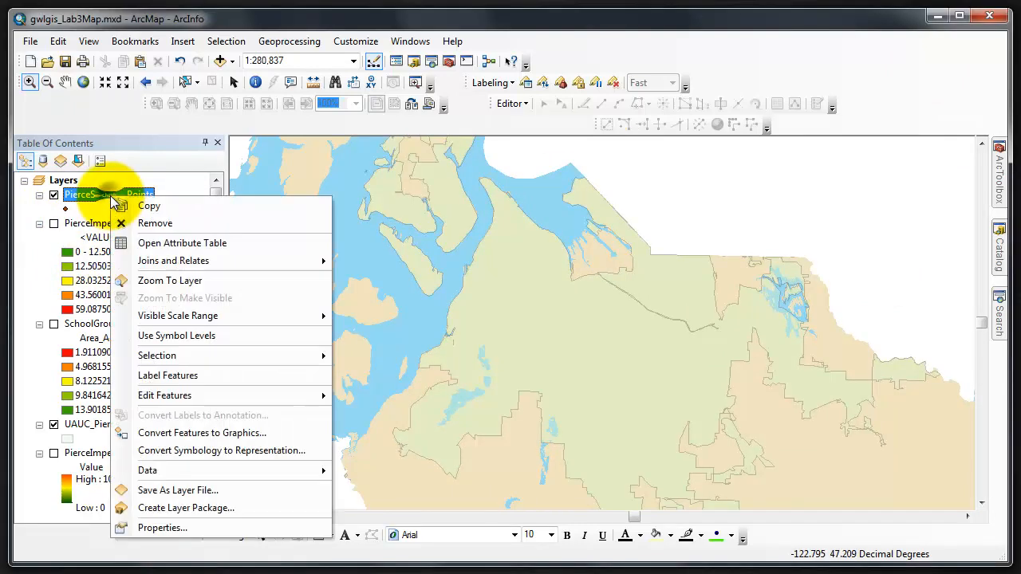
{"action": "left_click", "coordinate": [157, 285]}
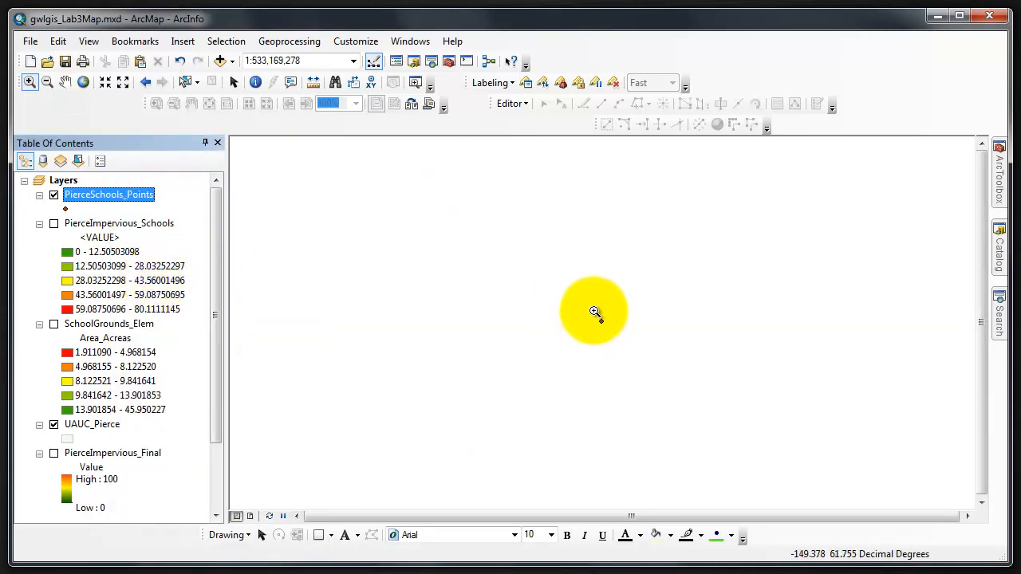
{"action": "left_click_drag", "start_coordinate": [593, 311], "coordinate": [629, 348]}
{"action": "left_click_drag", "start_coordinate": [498, 258], "coordinate": [542, 296]}
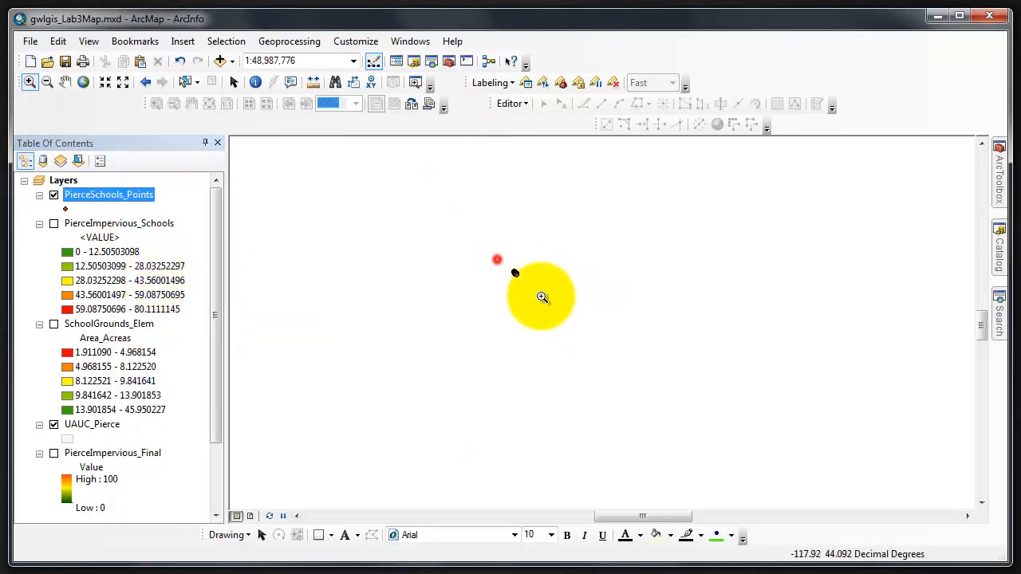
{"action": "left_click_drag", "start_coordinate": [518, 235], "coordinate": [672, 358]}
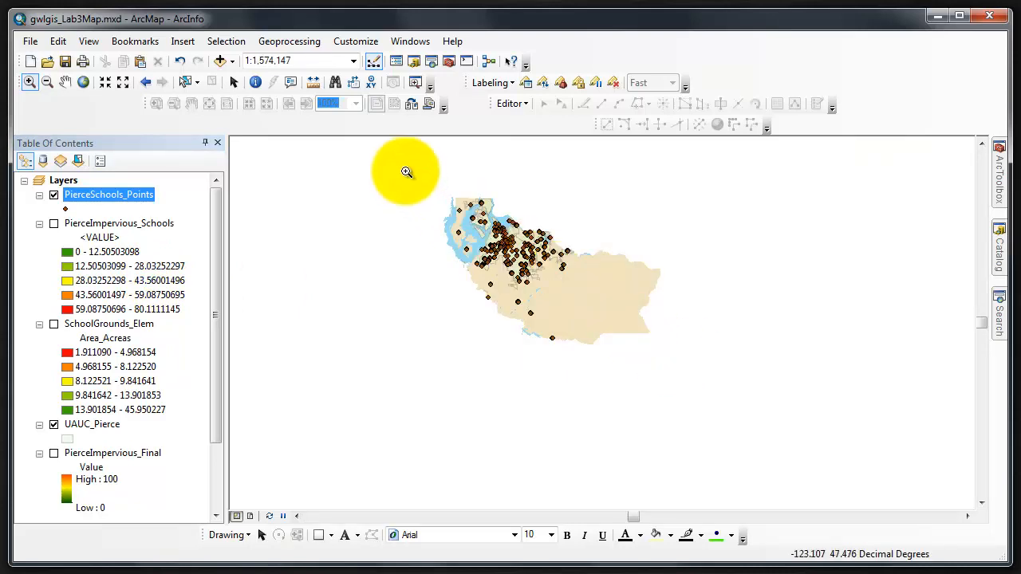
{"action": "left_click_drag", "start_coordinate": [422, 176], "coordinate": [798, 424]}
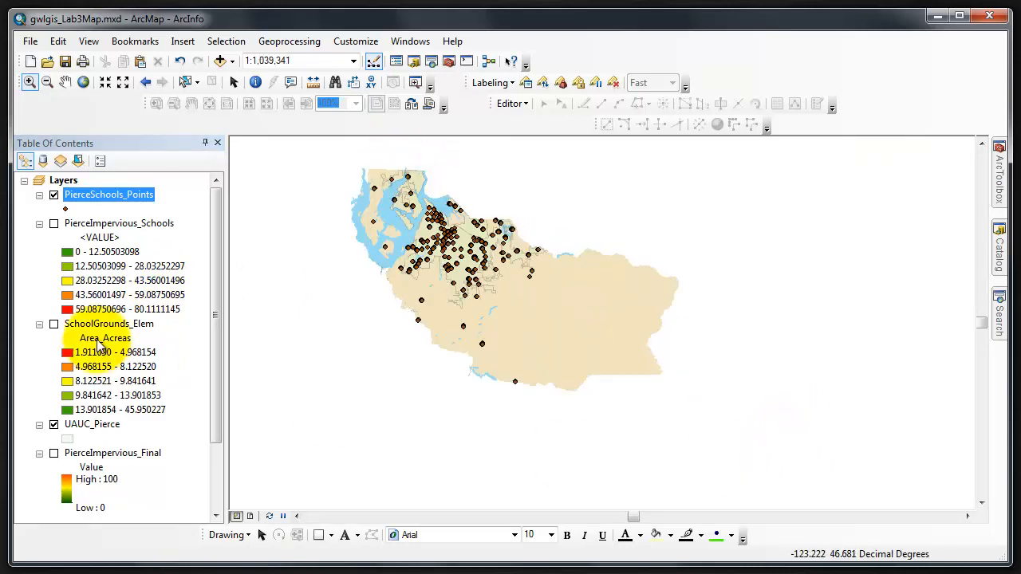
{"action": "right_click", "coordinate": [116, 225]}
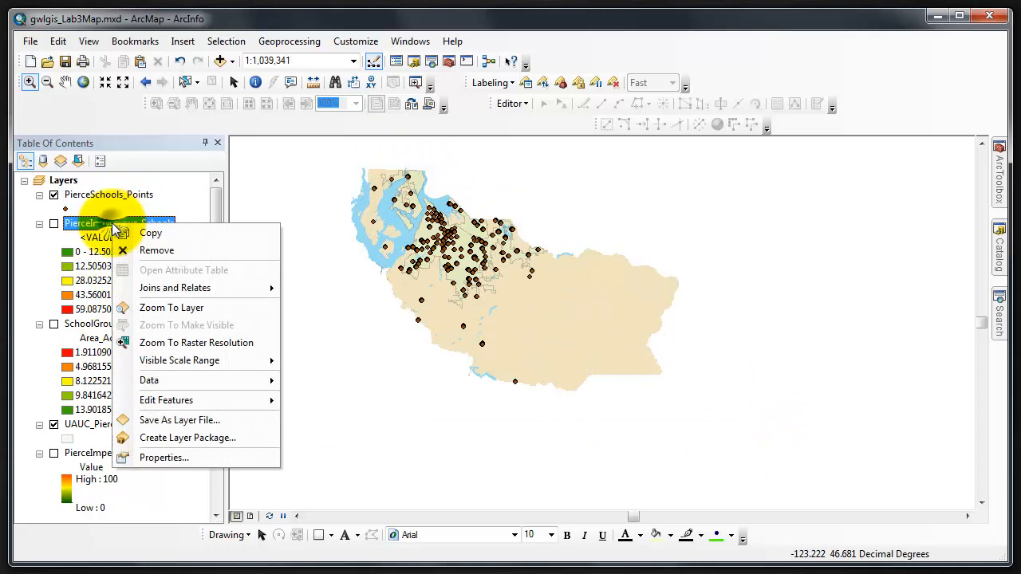
{"action": "left_click", "coordinate": [169, 307]}
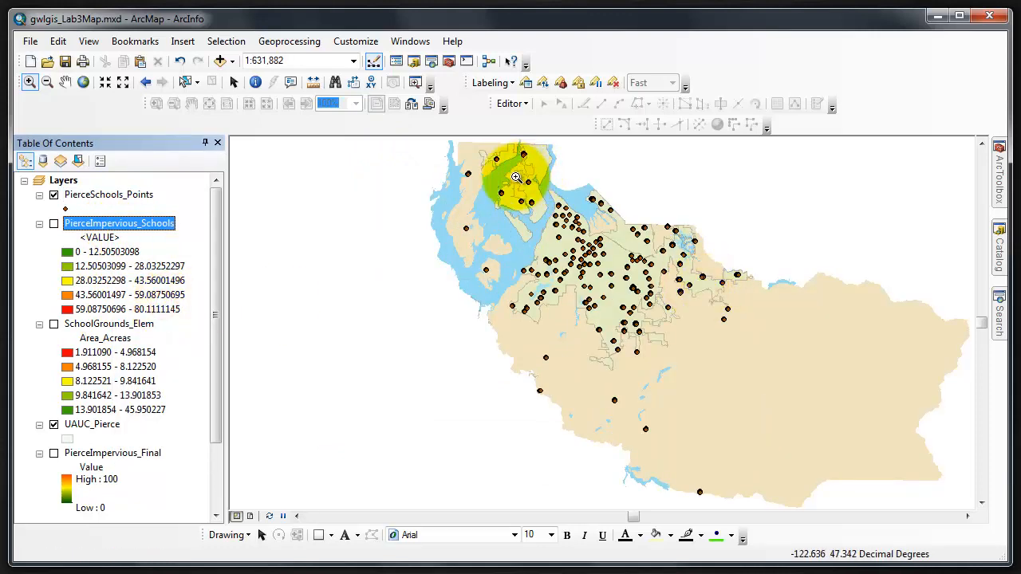
{"action": "left_click_drag", "start_coordinate": [514, 170], "coordinate": [708, 364]}
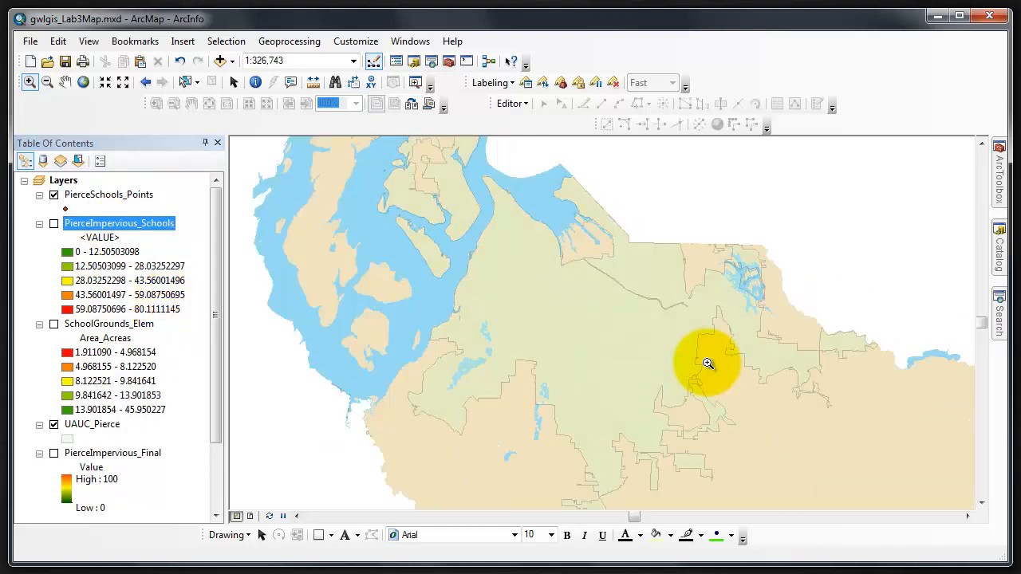
{"action": "scroll", "coordinate": [631, 359], "scroll_direction": "up", "scroll_amount": 2}
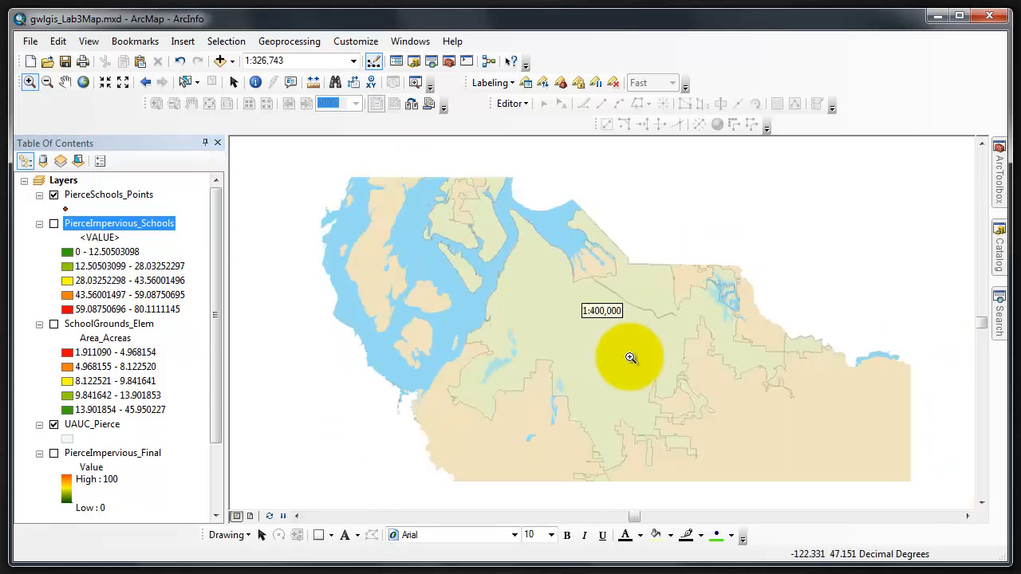
{"action": "scroll", "coordinate": [636, 362], "scroll_direction": "up", "scroll_amount": 1}
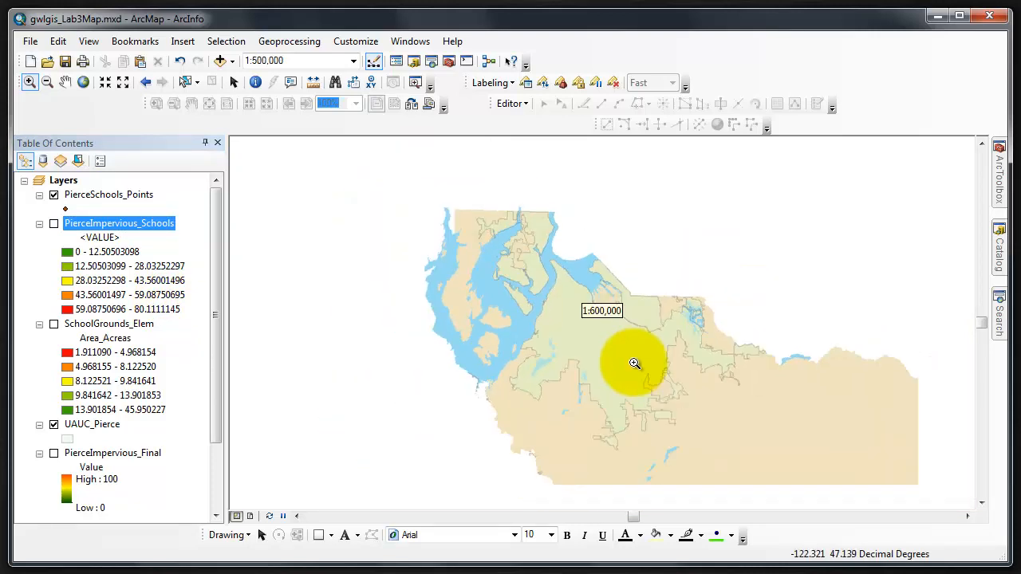
Inspect the symbology, symbol levels and display settings in the layer properties of PierceSchools_Points without changing them.
{"action": "scroll", "coordinate": [636, 363], "scroll_direction": "up", "scroll_amount": 1}
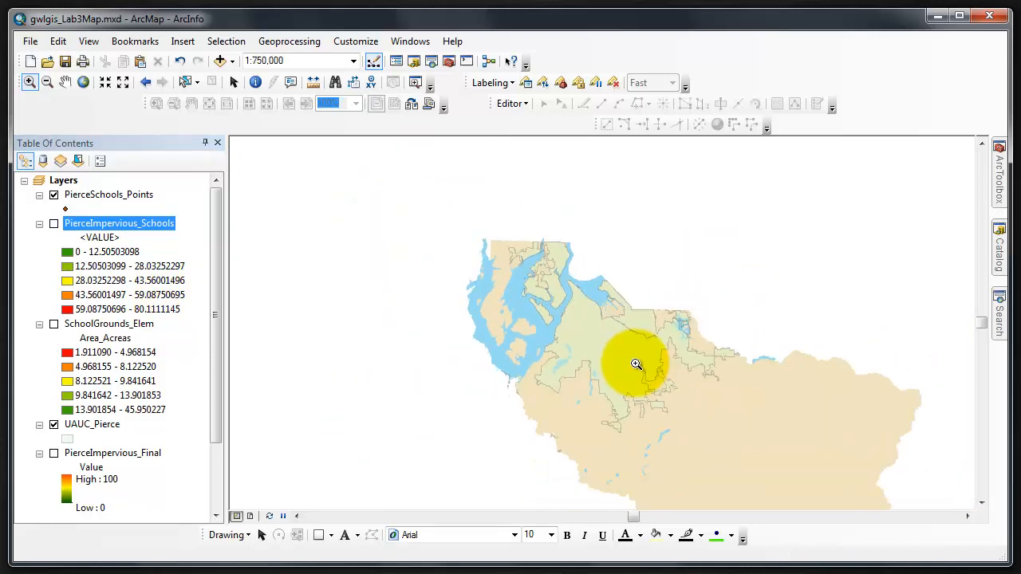
{"action": "scroll", "coordinate": [637, 364], "scroll_direction": "up", "scroll_amount": 1}
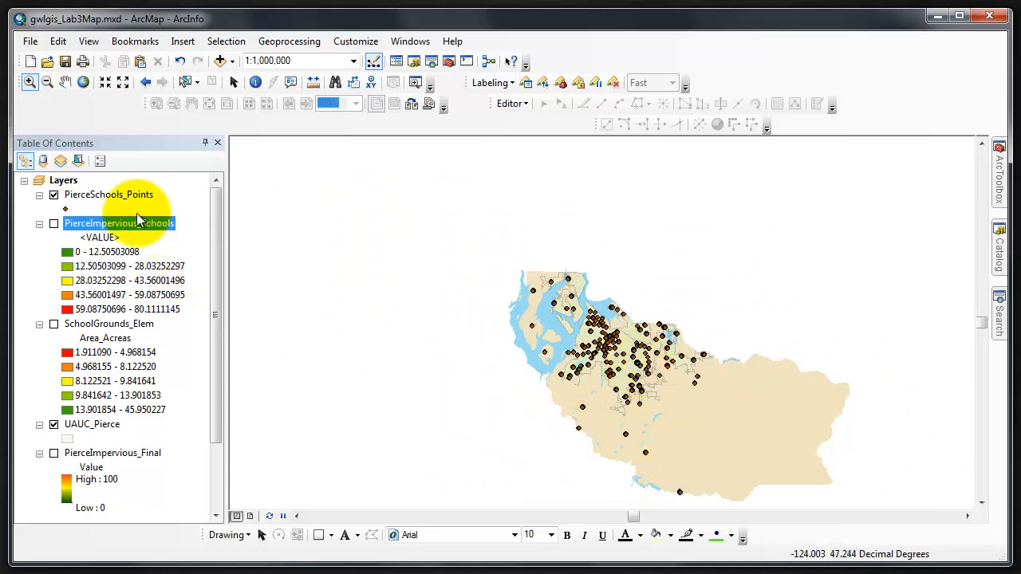
{"action": "right_click", "coordinate": [112, 194]}
{"action": "left_click", "coordinate": [163, 519]}
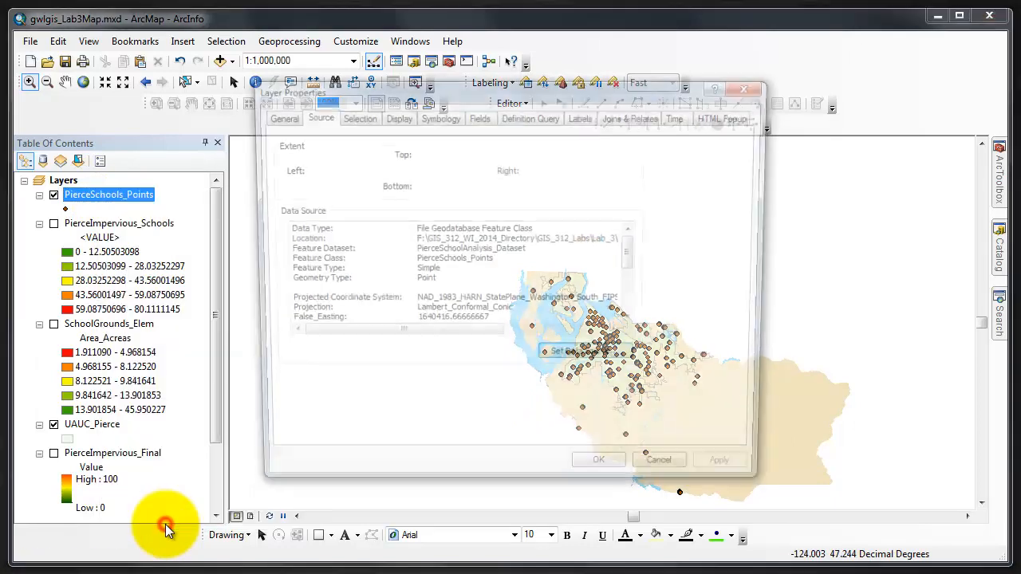
{"action": "left_click", "coordinate": [432, 117]}
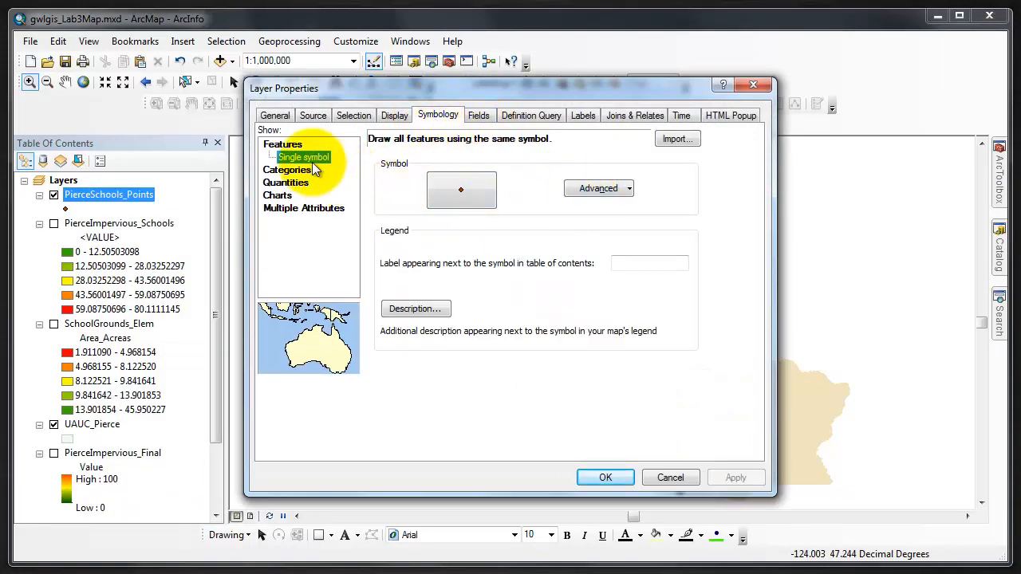
{"action": "left_click", "coordinate": [600, 188]}
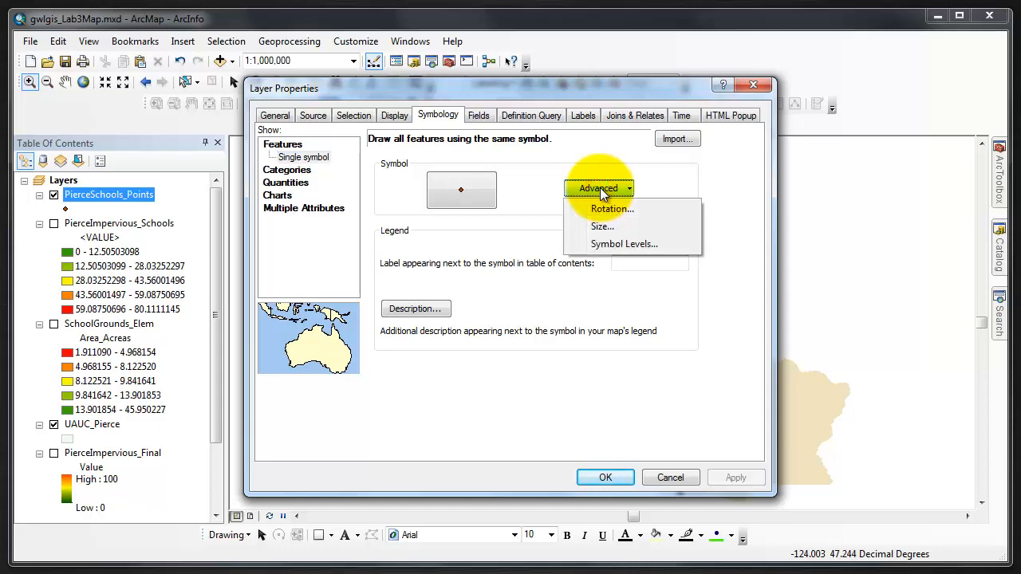
{"action": "left_click", "coordinate": [614, 244]}
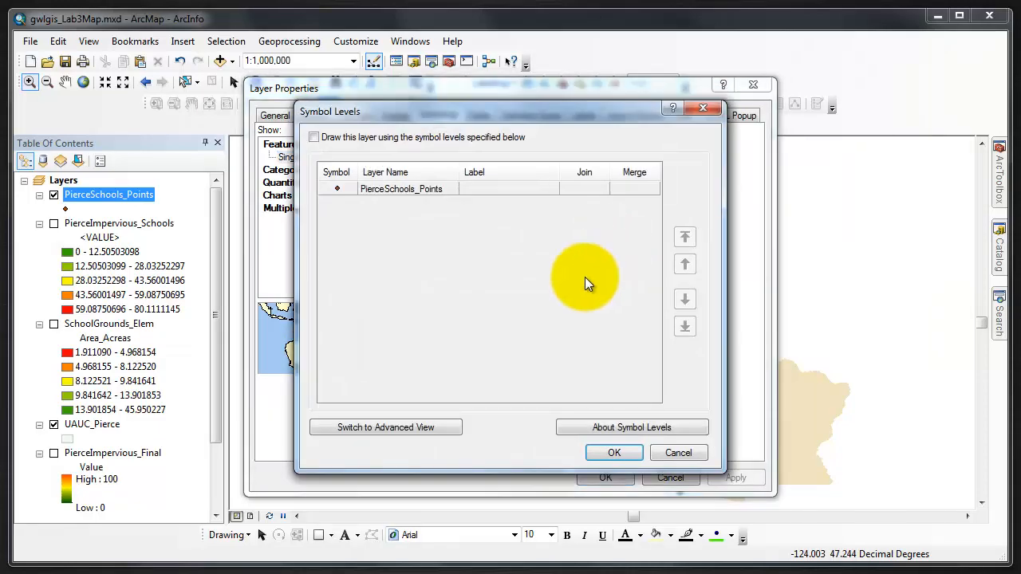
{"action": "left_click", "coordinate": [670, 455]}
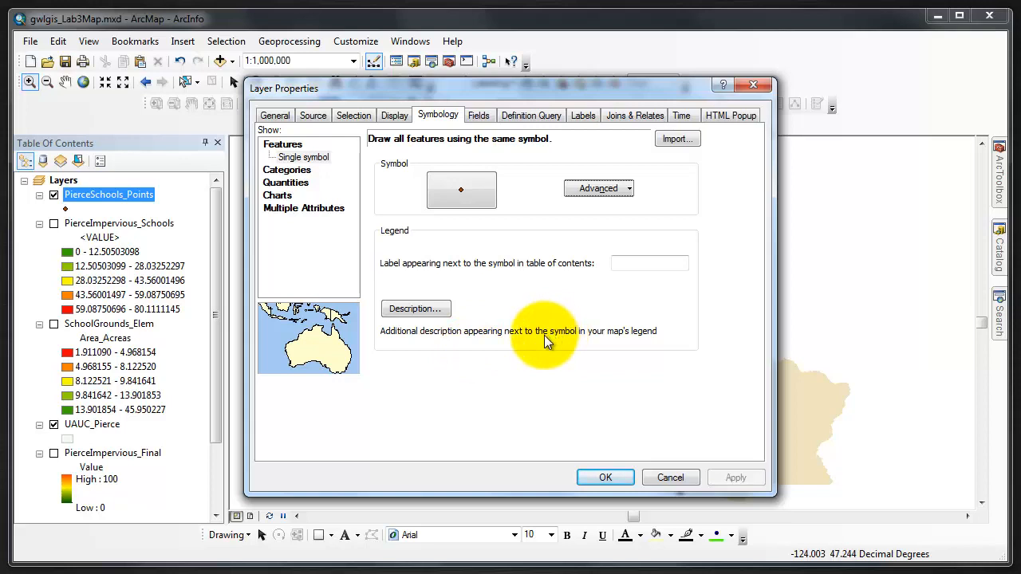
{"action": "left_click", "coordinate": [392, 115]}
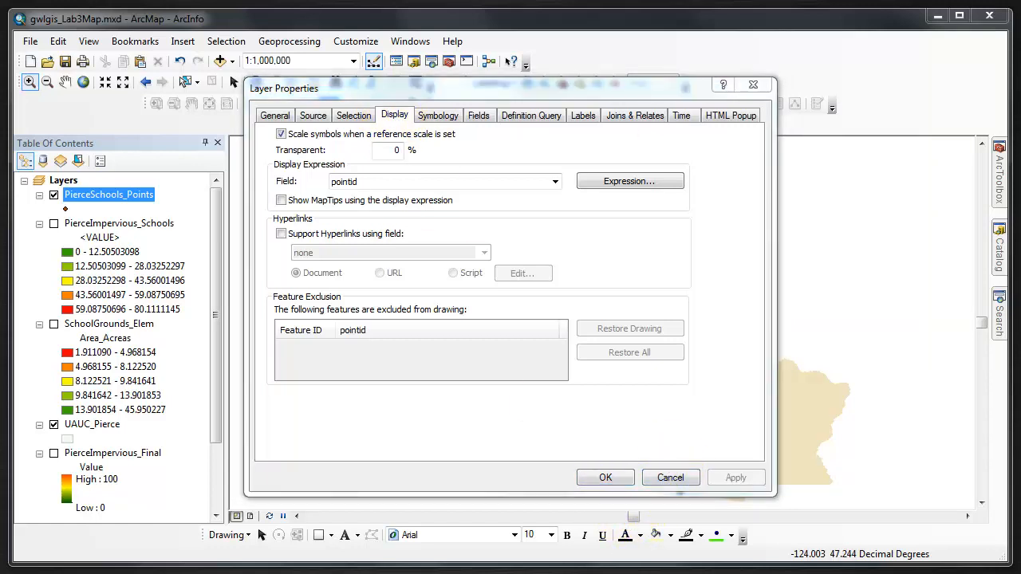
{"action": "left_click", "coordinate": [586, 476]}
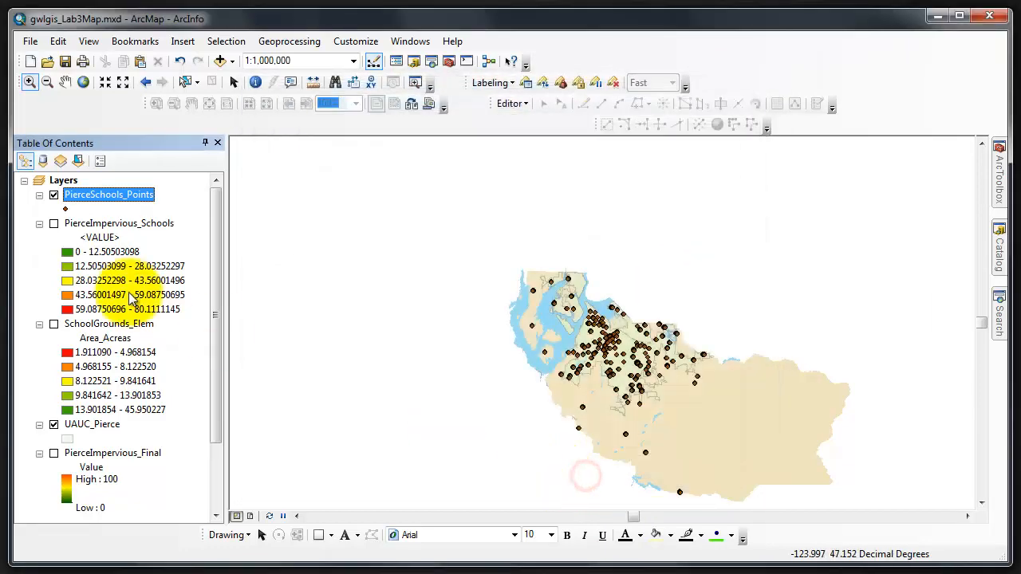
Review the PierceSchools_Points attribute table sorted by grid_code in descending order, closing it when done.
{"action": "right_click", "coordinate": [117, 198]}
{"action": "left_click", "coordinate": [170, 252]}
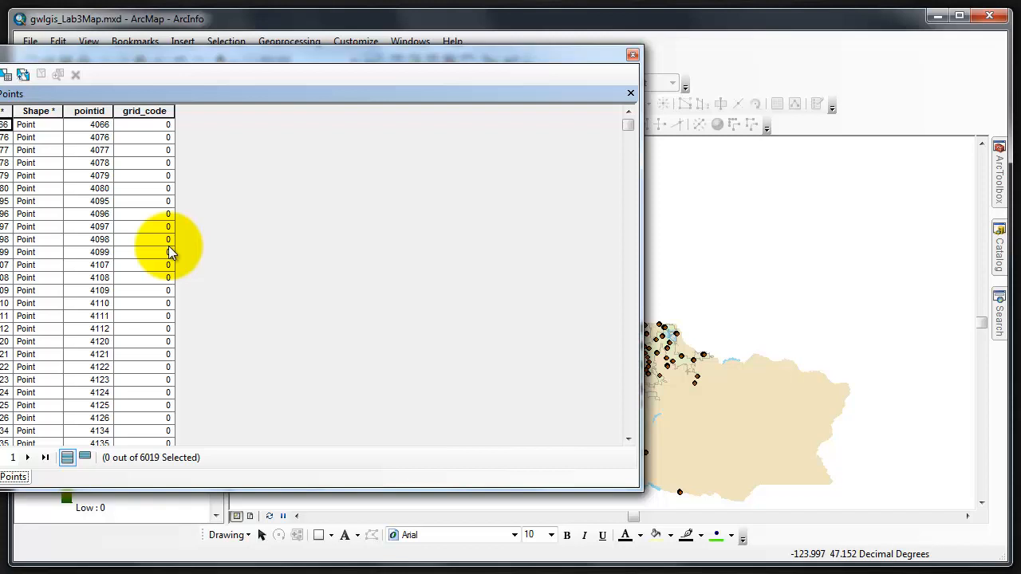
{"action": "right_click", "coordinate": [157, 112]}
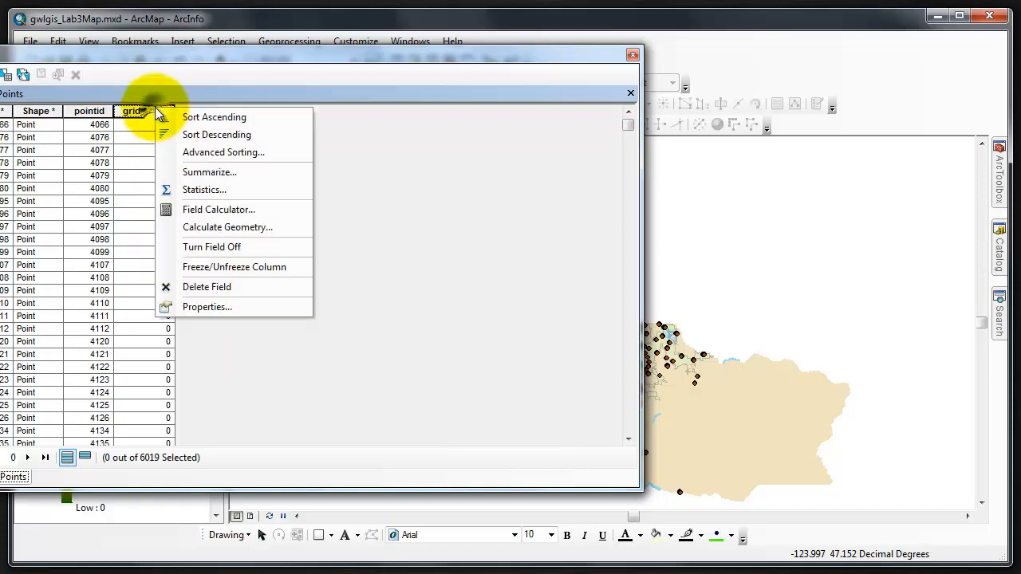
{"action": "left_click", "coordinate": [167, 133]}
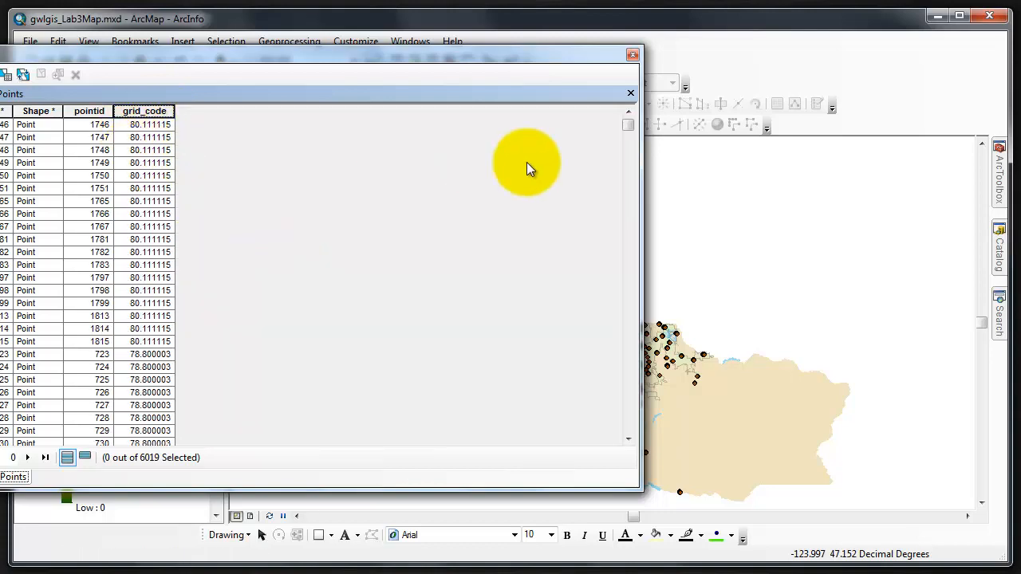
{"action": "left_click_drag", "start_coordinate": [630, 125], "coordinate": [627, 95]}
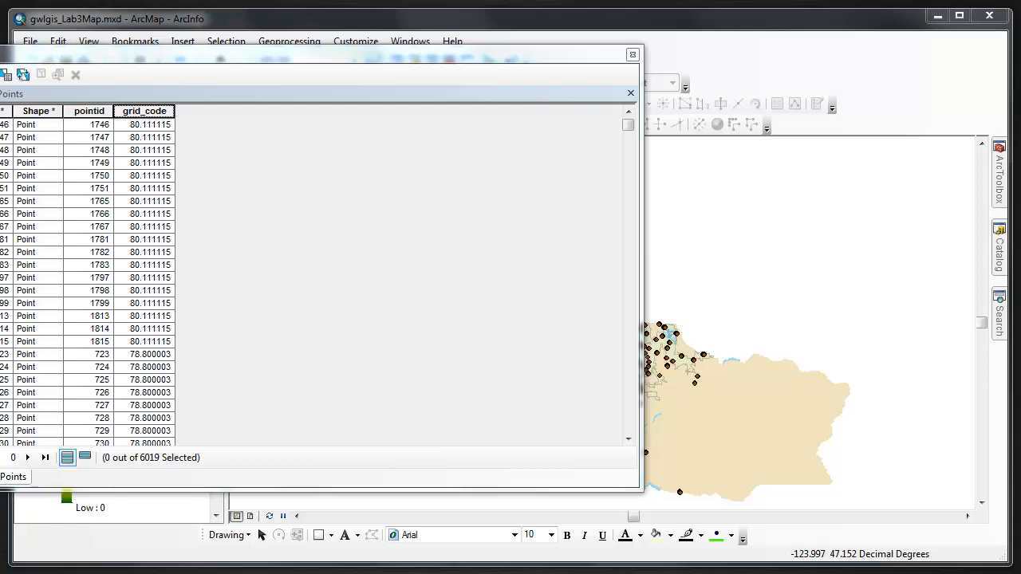
{"action": "left_click", "coordinate": [630, 54]}
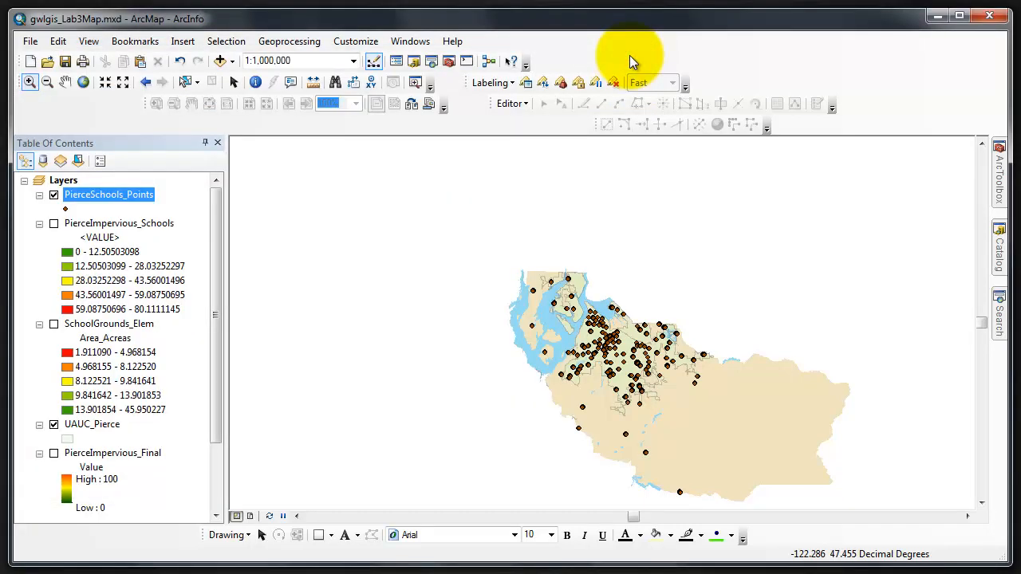
Set up a Spatial Join analysis with SchoolGrounds_Elem as the target features and PierceSchools_Points as the join features.
{"action": "left_click", "coordinate": [997, 169]}
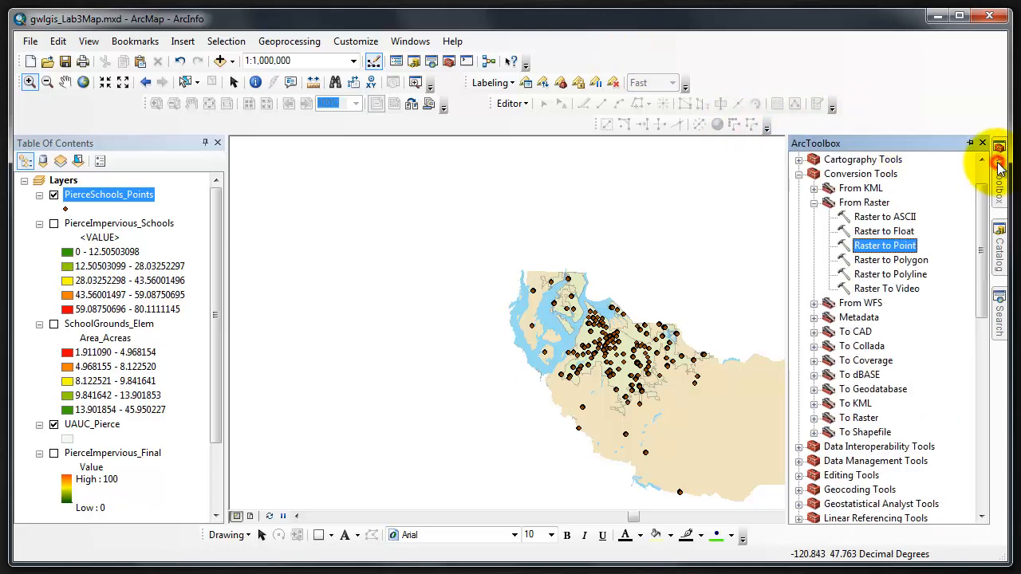
{"action": "scroll", "coordinate": [815, 209], "scroll_direction": "up", "scroll_amount": 1}
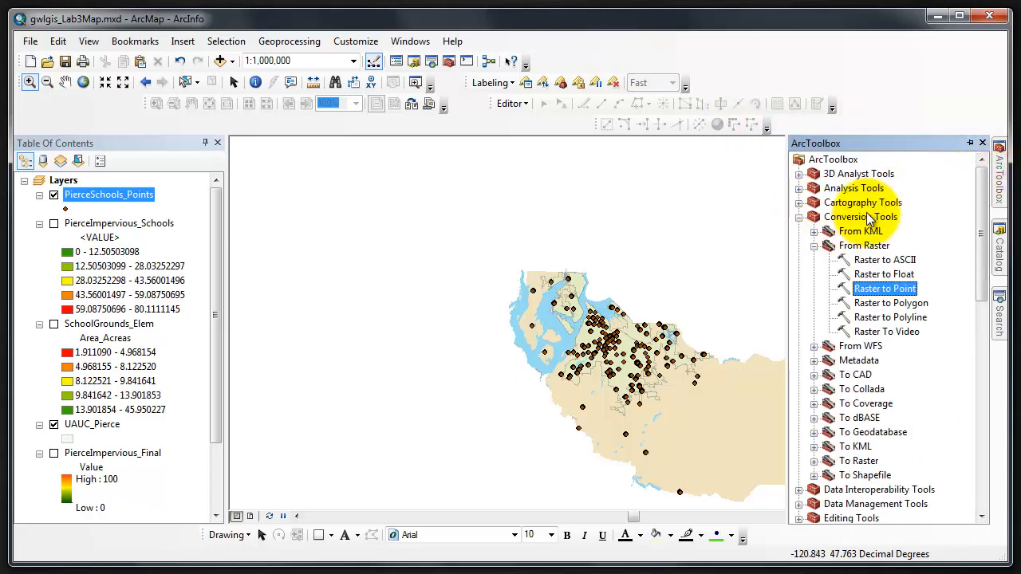
{"action": "left_click", "coordinate": [797, 188]}
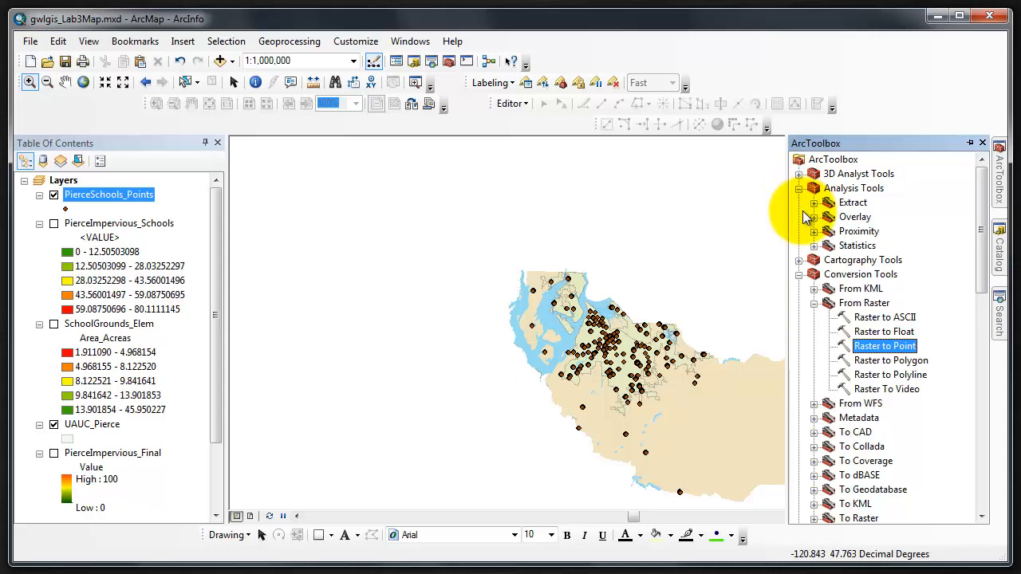
{"action": "left_click", "coordinate": [814, 218]}
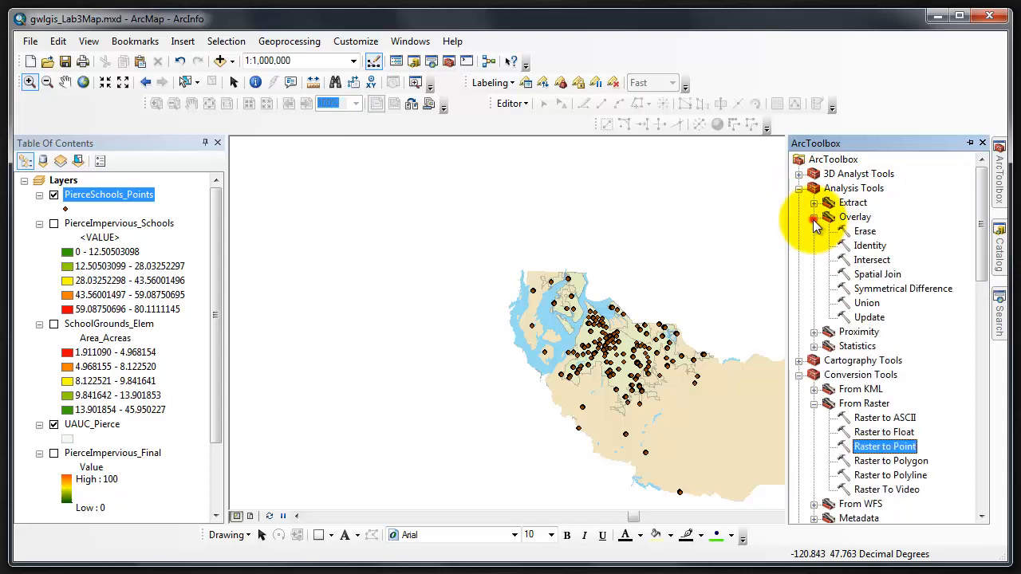
{"action": "double_click", "coordinate": [872, 275]}
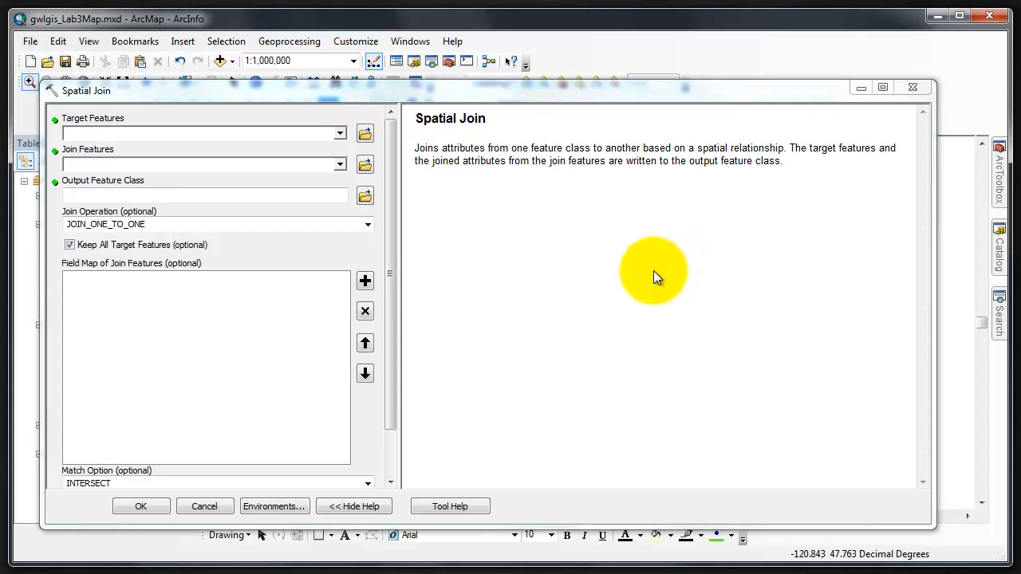
{"action": "left_click", "coordinate": [340, 133]}
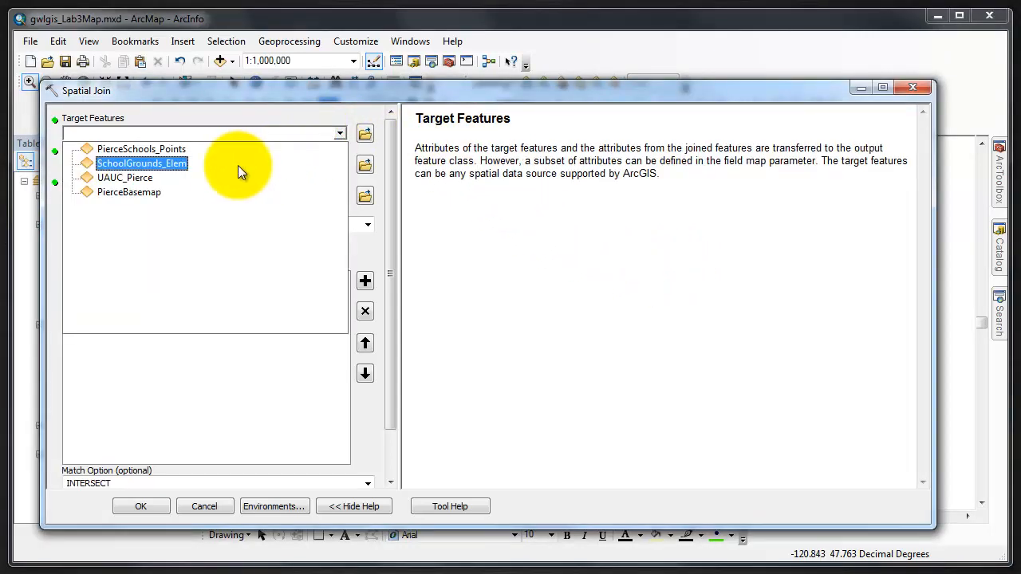
{"action": "left_click", "coordinate": [167, 164]}
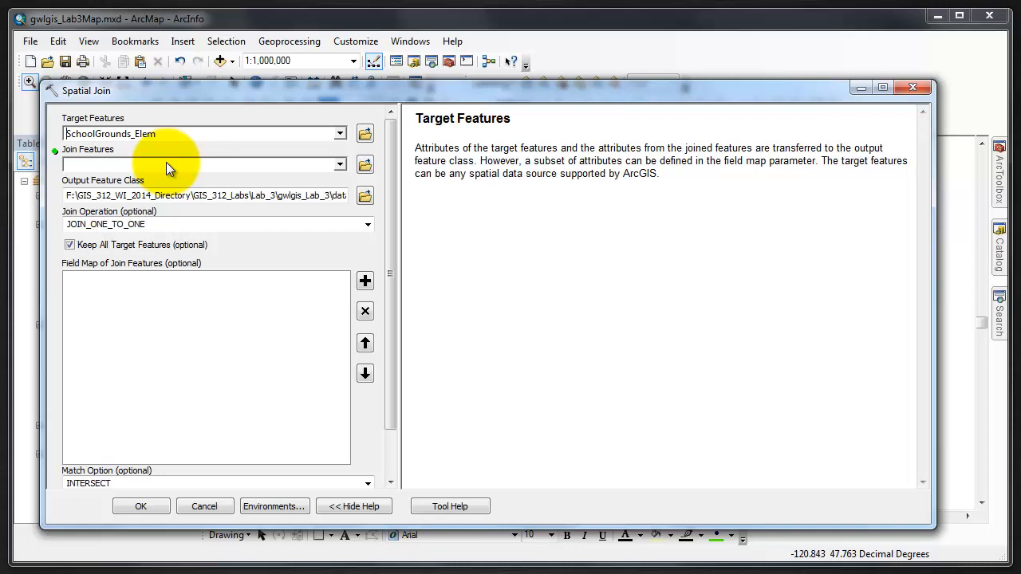
{"action": "left_click", "coordinate": [340, 165]}
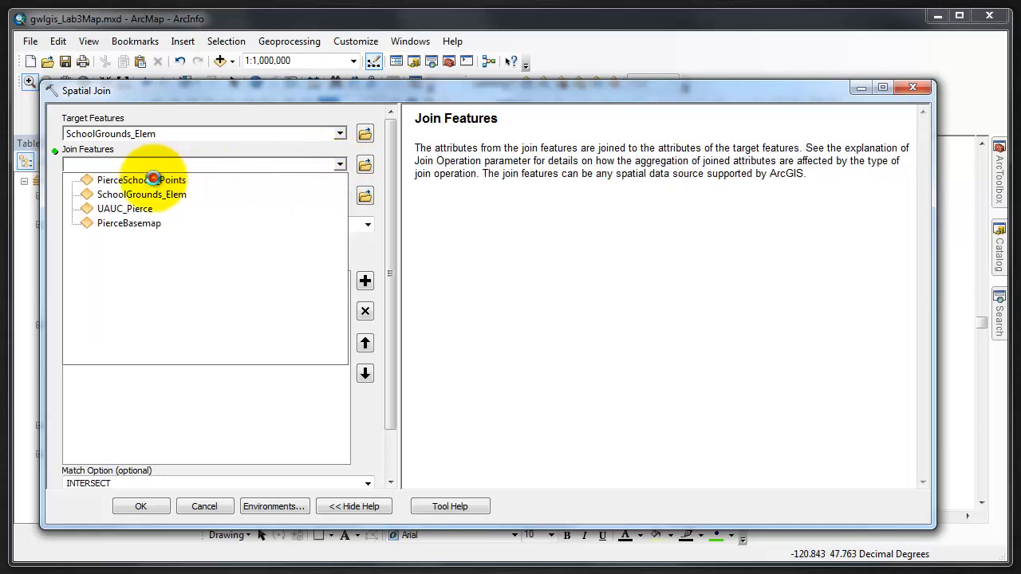
{"action": "left_click", "coordinate": [153, 178]}
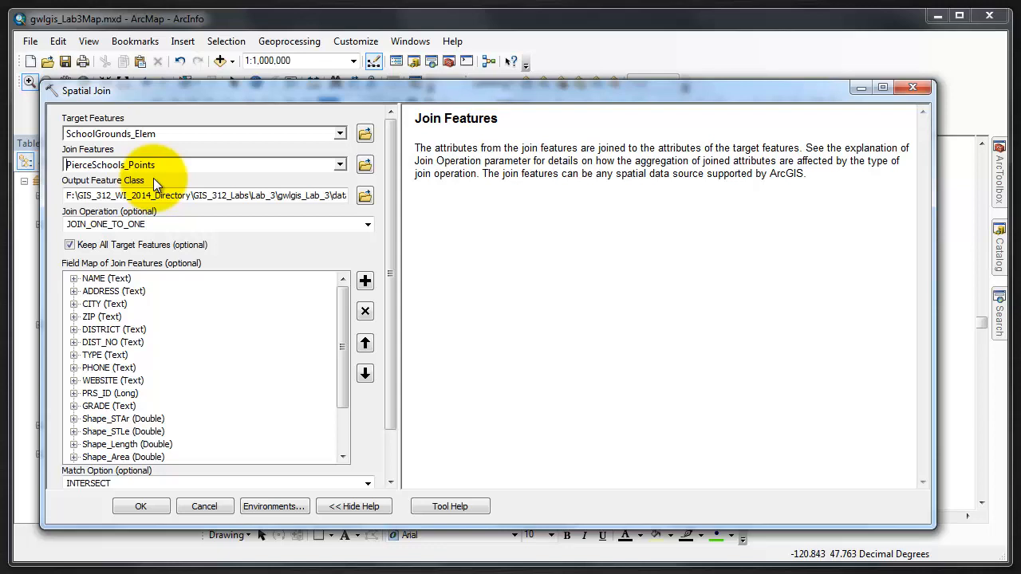
Name the join's output feature class SchoolGrounds_Elem2 in PierceSchoolAnalysis_Dataset.
{"action": "left_click", "coordinate": [365, 196]}
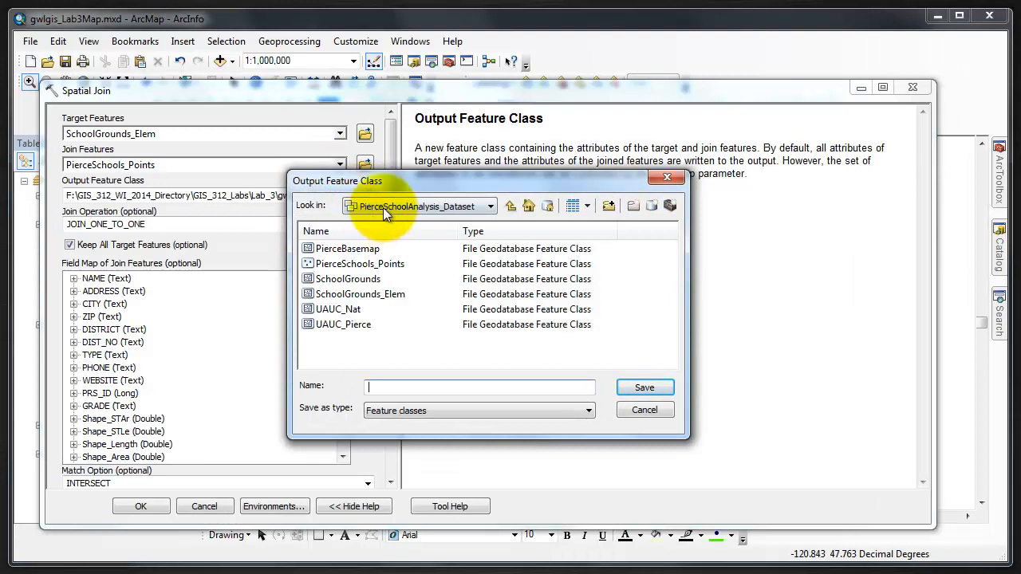
{"action": "left_click", "coordinate": [394, 388]}
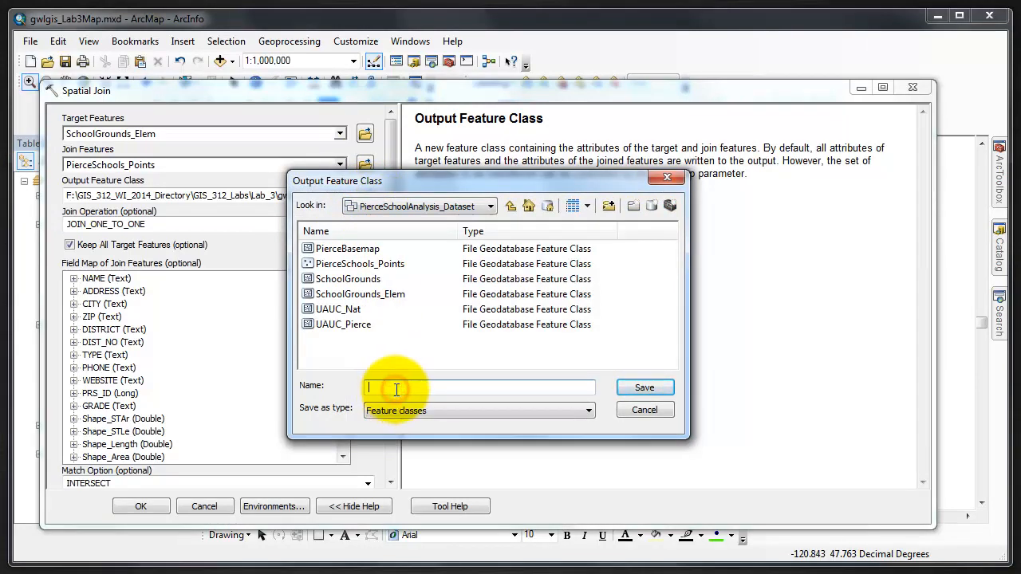
{"action": "type", "text": "SchoolGrou"}
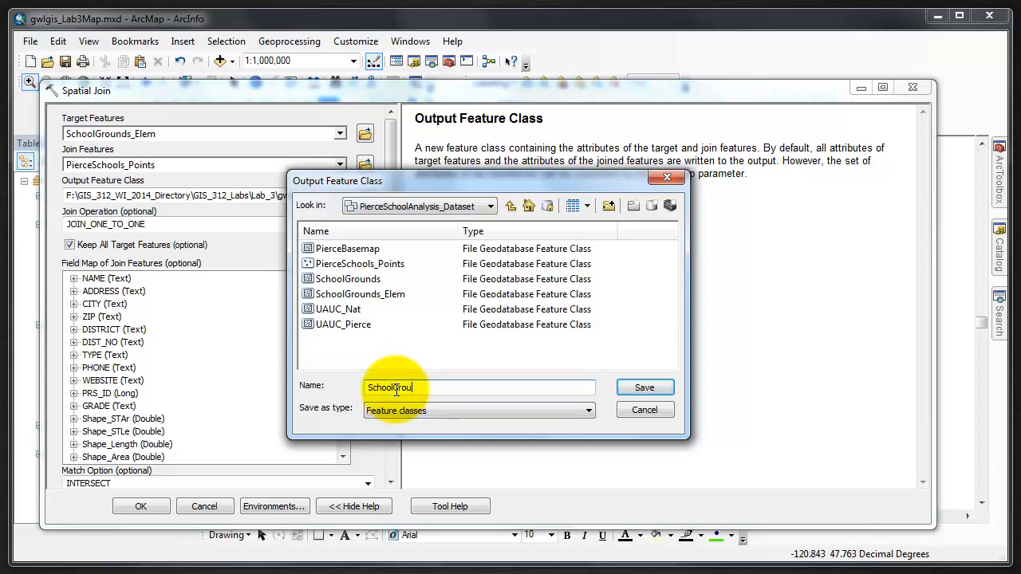
{"action": "type", "text": "nds_Elem2"}
{"action": "left_click", "coordinate": [656, 390]}
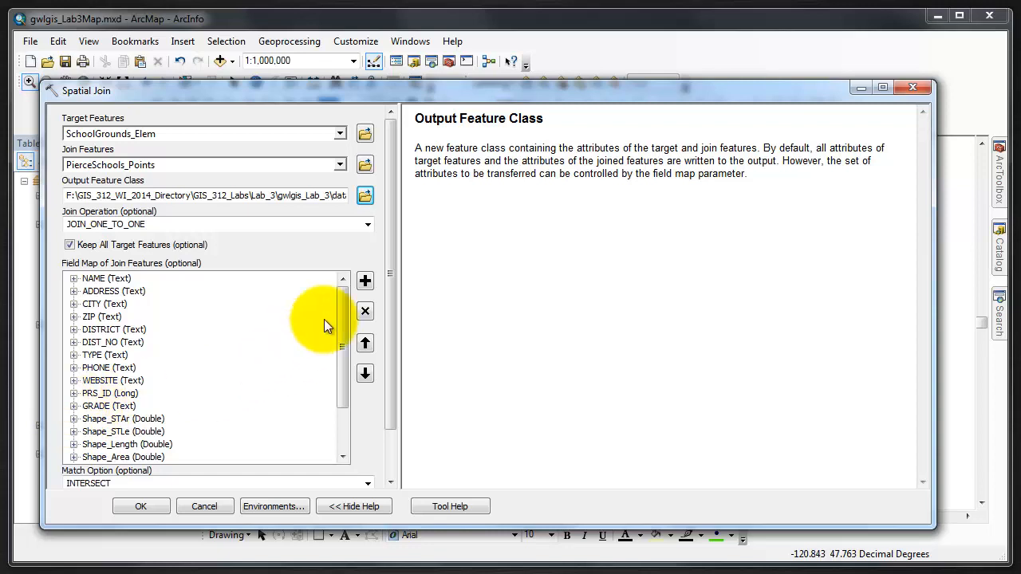
Rename the grid_code field to PctImpSurface in the field map of join features and run the Spatial Join.
{"action": "left_click_drag", "start_coordinate": [344, 303], "coordinate": [337, 360]}
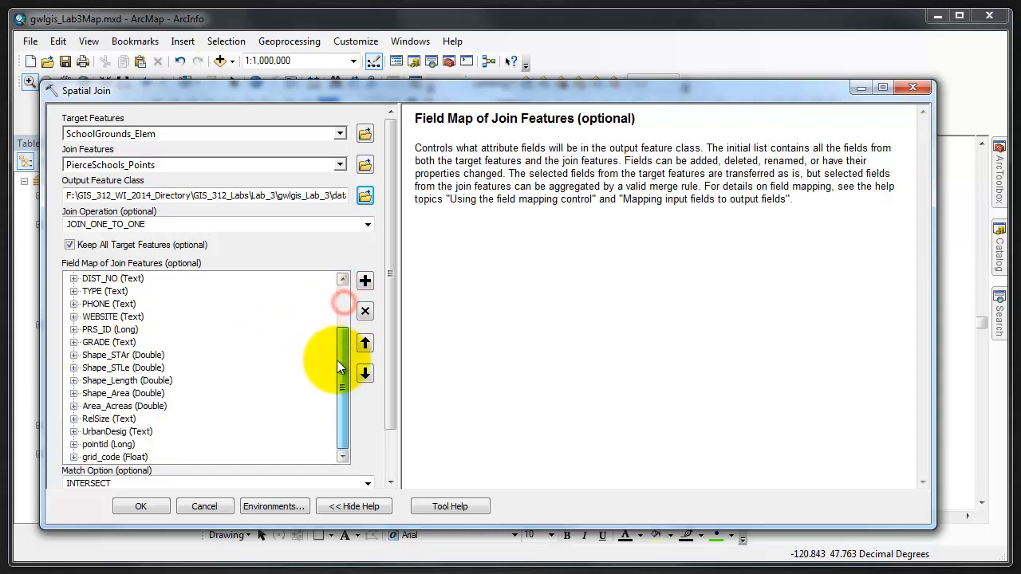
{"action": "left_click", "coordinate": [74, 458]}
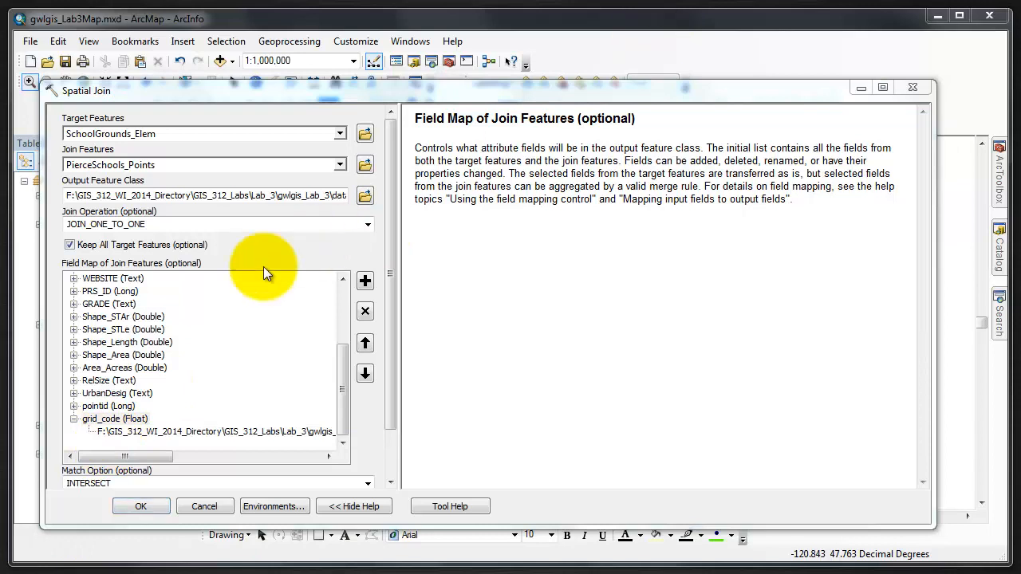
{"action": "right_click", "coordinate": [125, 426]}
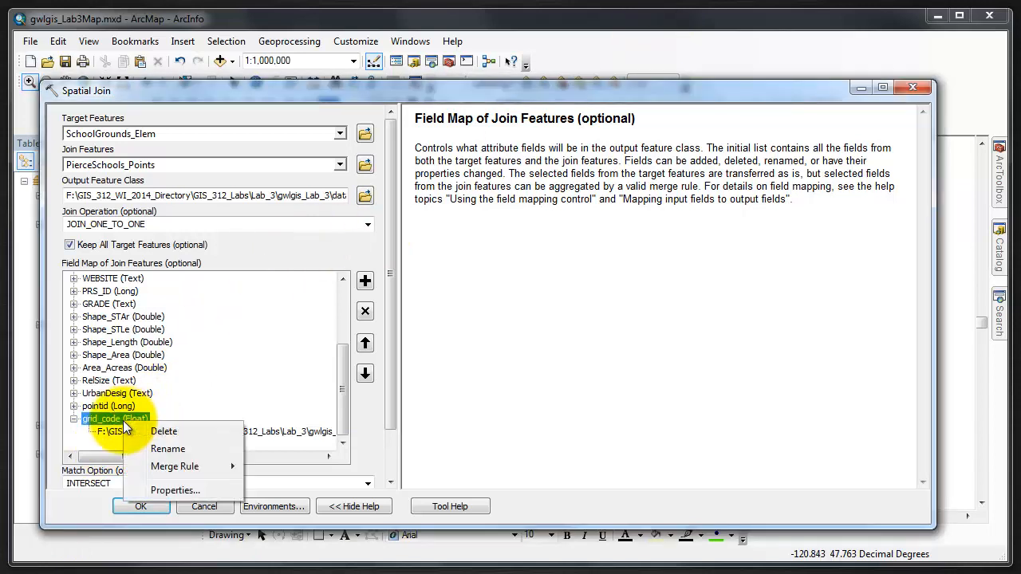
{"action": "left_click", "coordinate": [169, 449]}
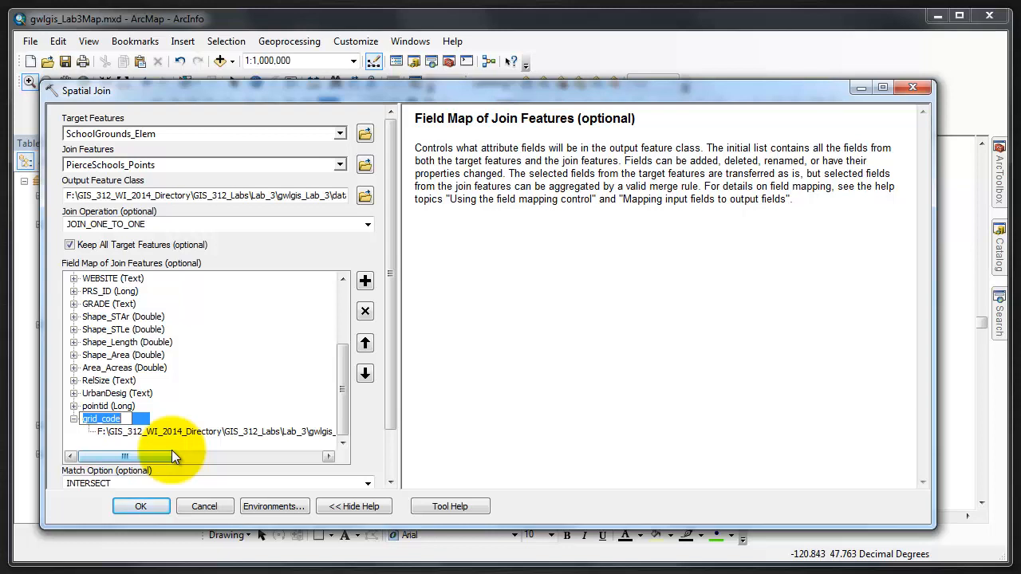
{"action": "type", "text": "PctImpSurface"}
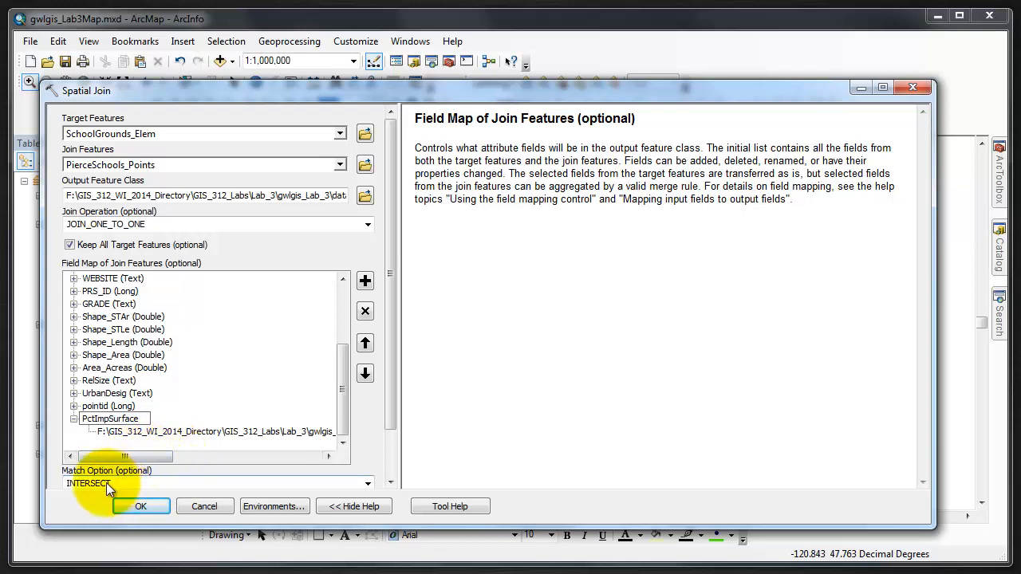
{"action": "left_click", "coordinate": [200, 388]}
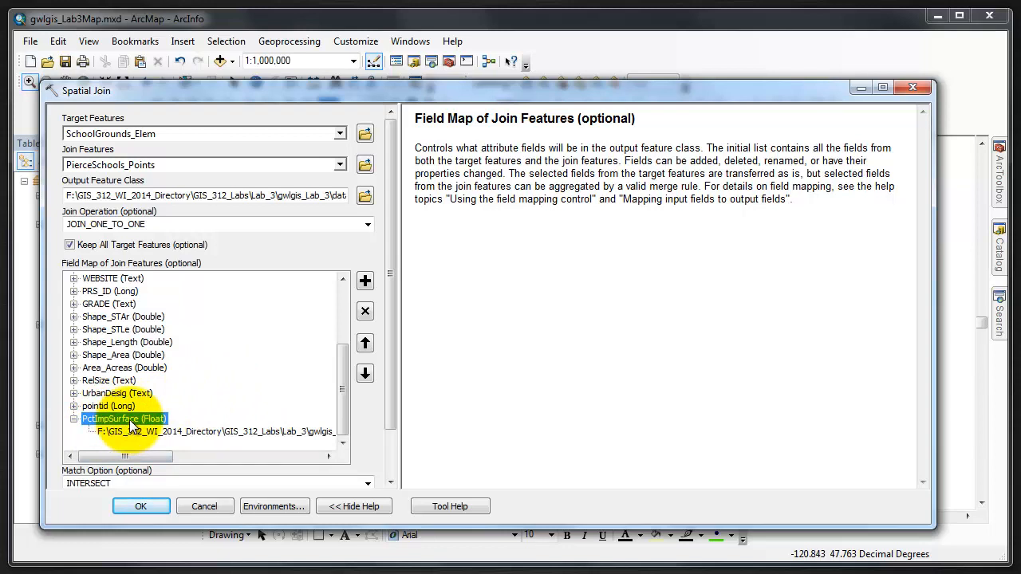
{"action": "left_click", "coordinate": [133, 504]}
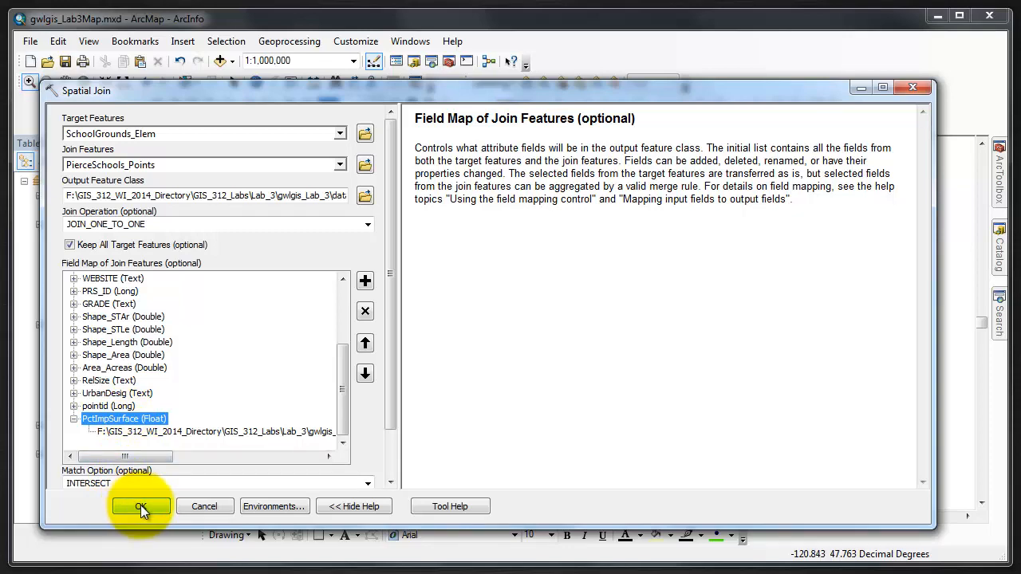
{"action": "left_click", "coordinate": [140, 505]}
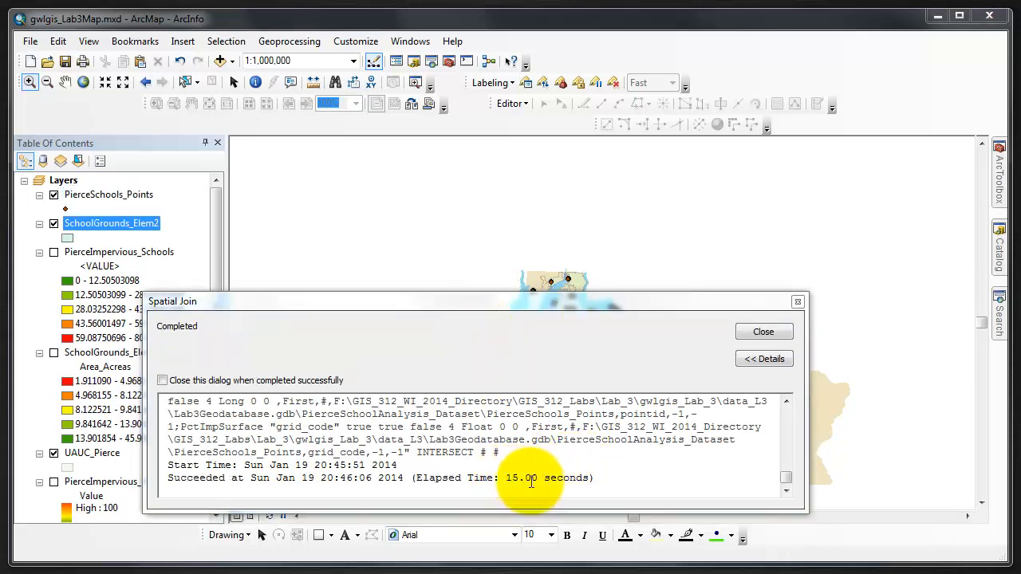
Review the joined fields at the far end of the SchoolGrounds_Elem2 attribute table, closing the table when done.
{"action": "left_click", "coordinate": [778, 332]}
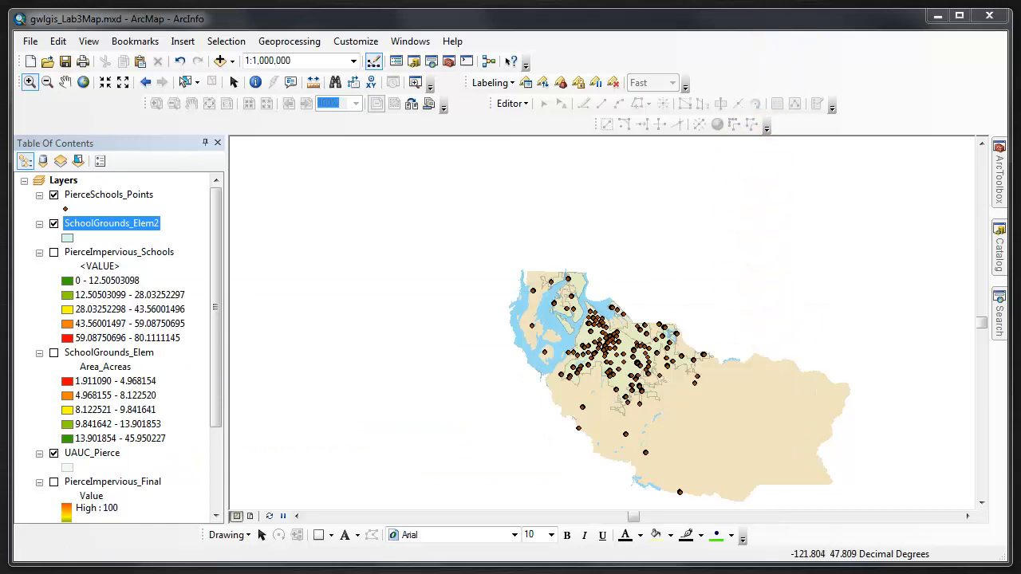
{"action": "right_click", "coordinate": [103, 226]}
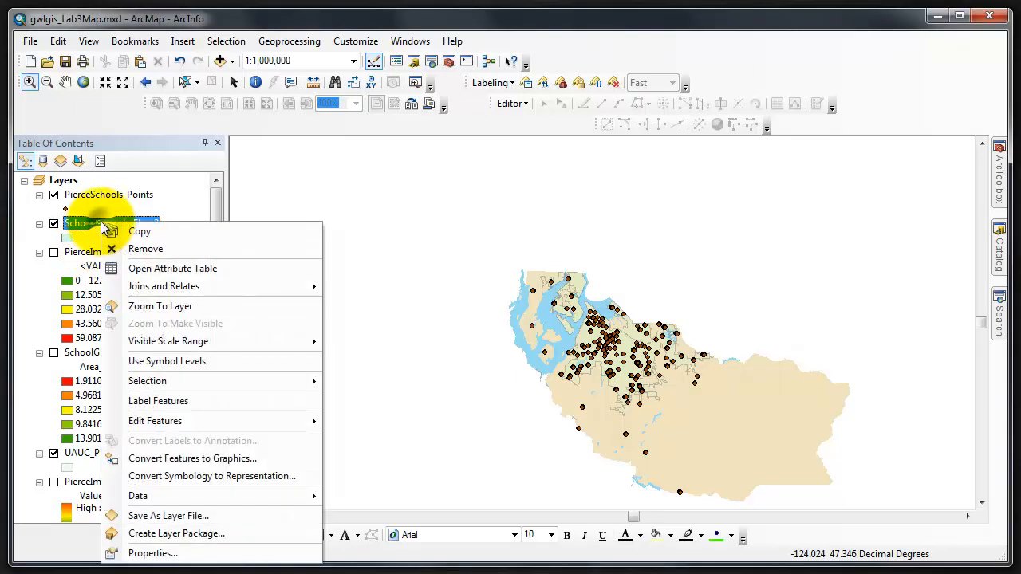
{"action": "left_click", "coordinate": [134, 271]}
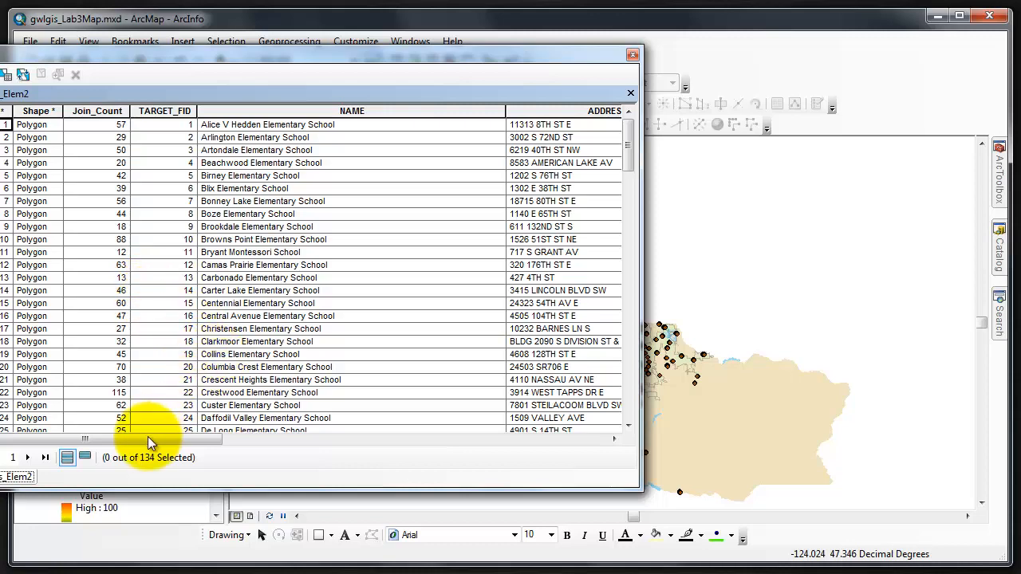
{"action": "left_click_drag", "start_coordinate": [111, 441], "coordinate": [594, 461]}
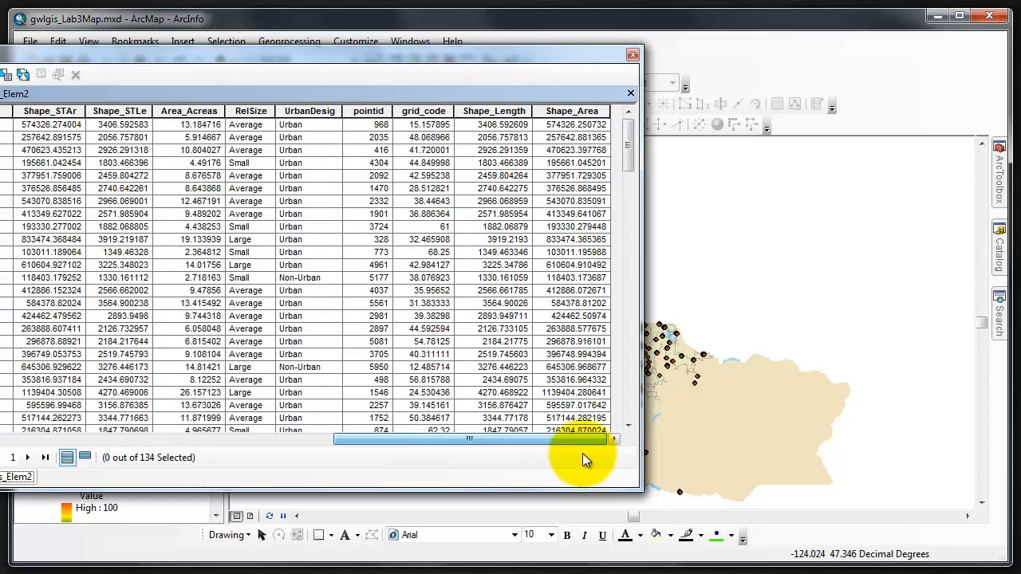
{"action": "left_click_drag", "start_coordinate": [581, 443], "coordinate": [83, 434]}
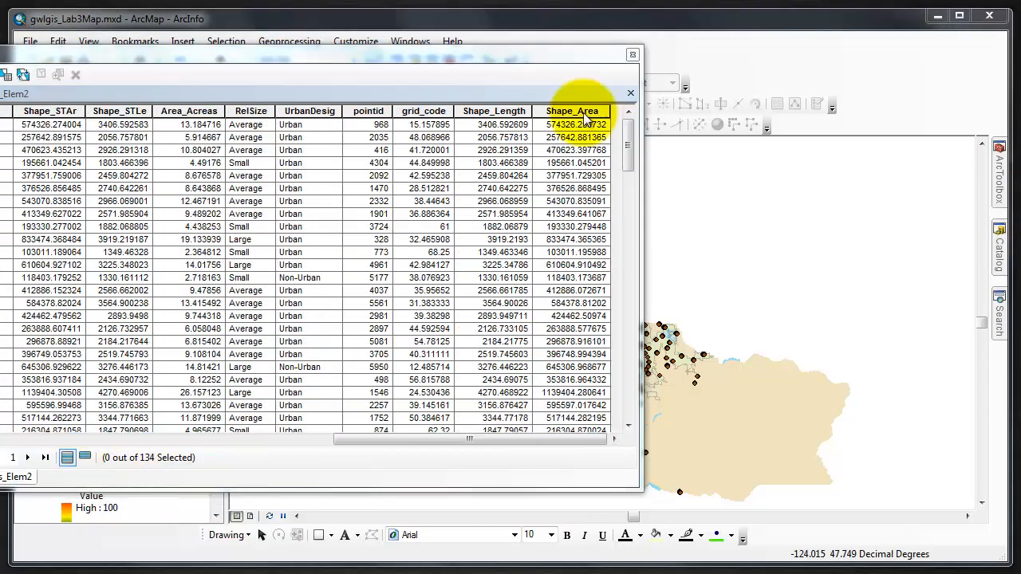
{"action": "mouse_move", "coordinate": [351, 441]}
{"action": "left_mouse_down"}
{"action": "mouse_move", "coordinate": [402, 442]}
{"action": "mouse_move", "coordinate": [2, 443]}
{"action": "mouse_move", "coordinate": [236, 445]}
{"action": "mouse_move", "coordinate": [251, 447]}
{"action": "mouse_move", "coordinate": [166, 447]}
{"action": "mouse_move", "coordinate": [513, 474]}
{"action": "left_mouse_up"}
{"action": "left_click", "coordinate": [632, 55]}
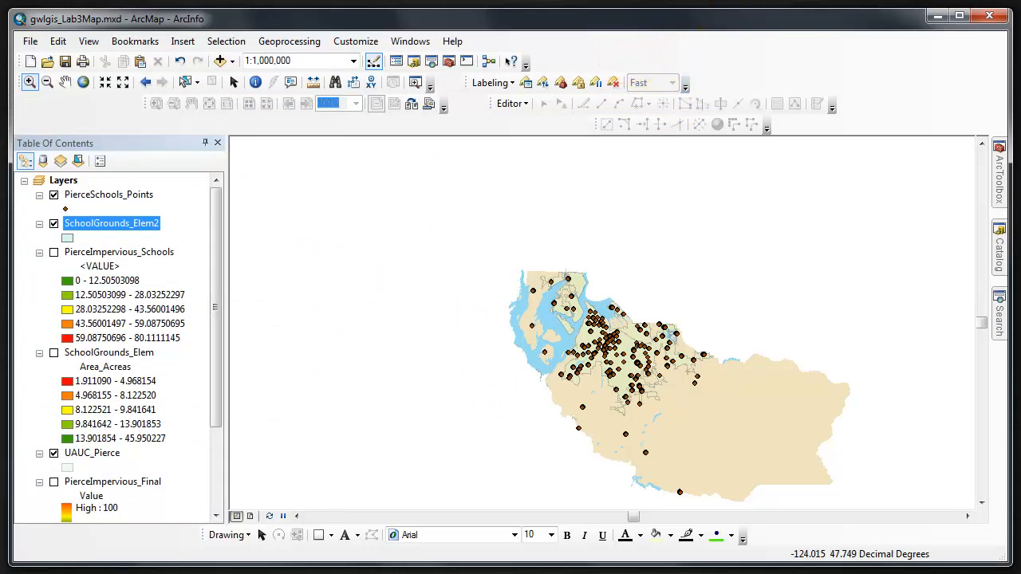
Start another Spatial Join with SchoolGrounds_Elem as the target features and PierceSchools_Points as the join features.
{"action": "left_click", "coordinate": [998, 177]}
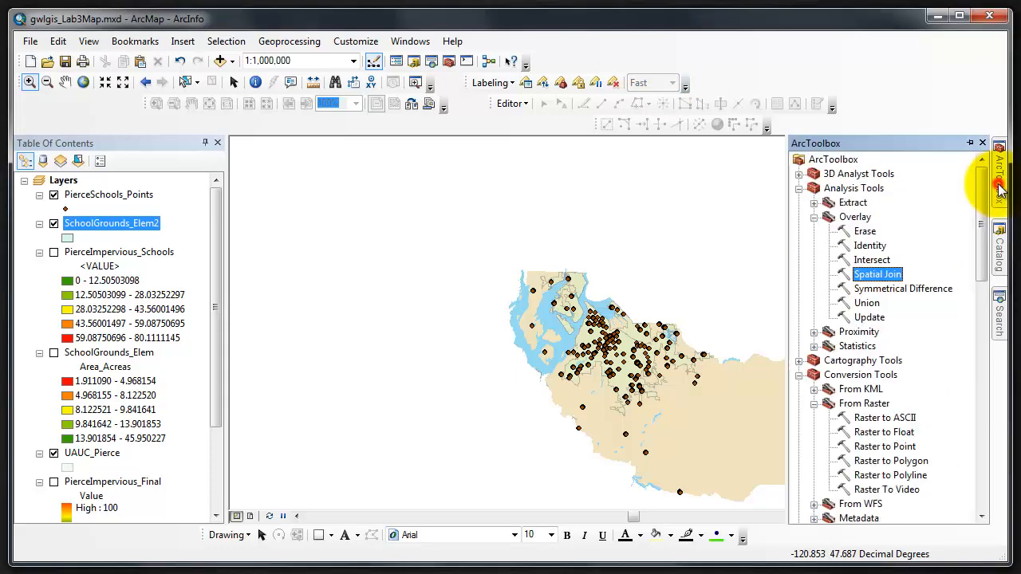
{"action": "left_click", "coordinate": [878, 273]}
{"action": "double_click", "coordinate": [886, 275]}
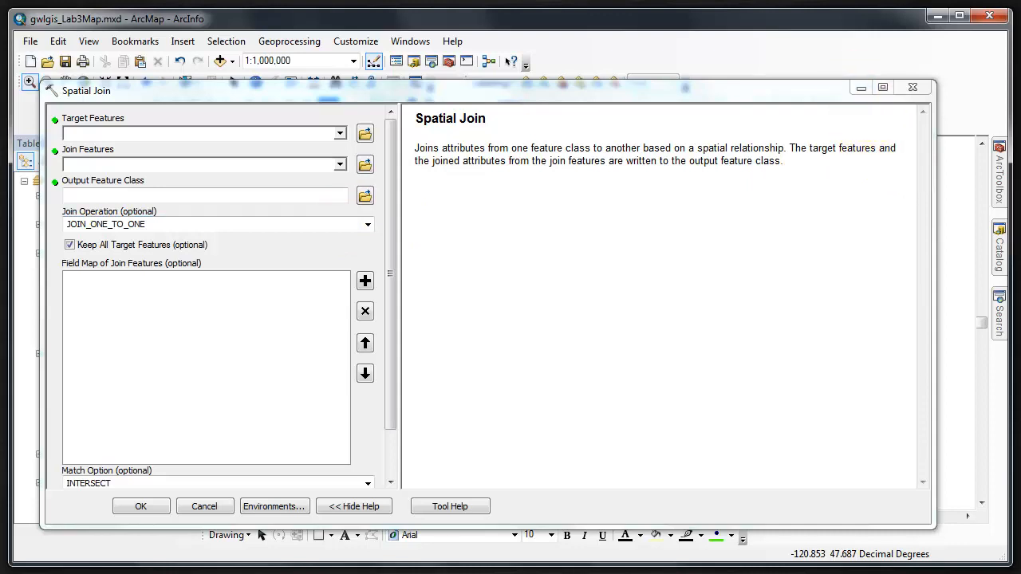
{"action": "left_click", "coordinate": [340, 134]}
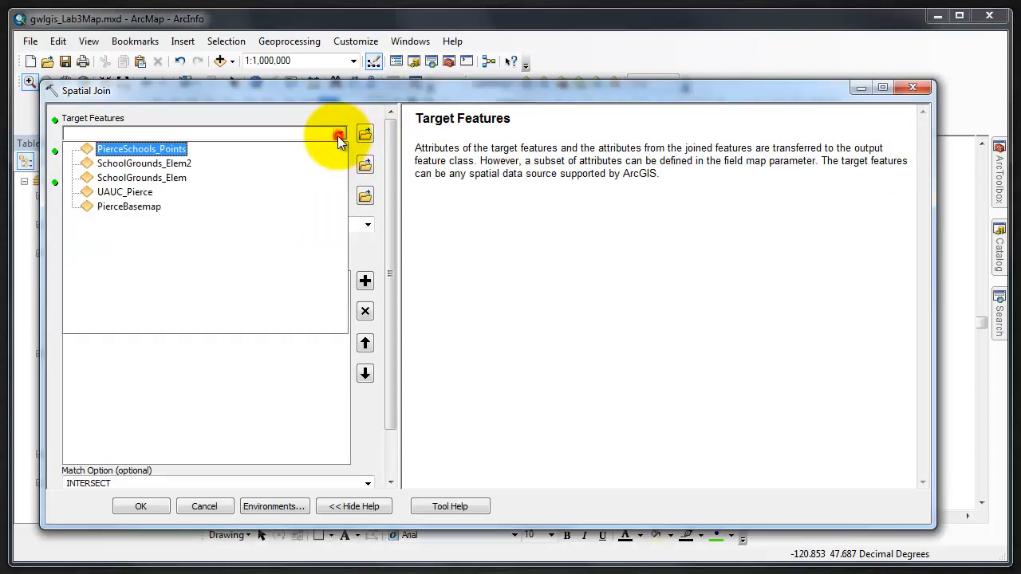
{"action": "left_click", "coordinate": [155, 180]}
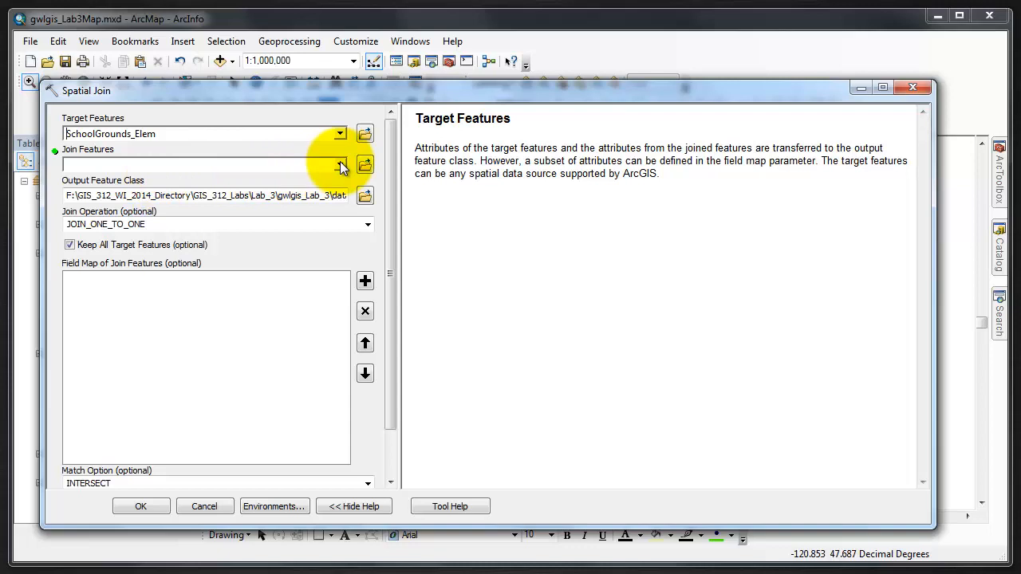
{"action": "left_click", "coordinate": [340, 165]}
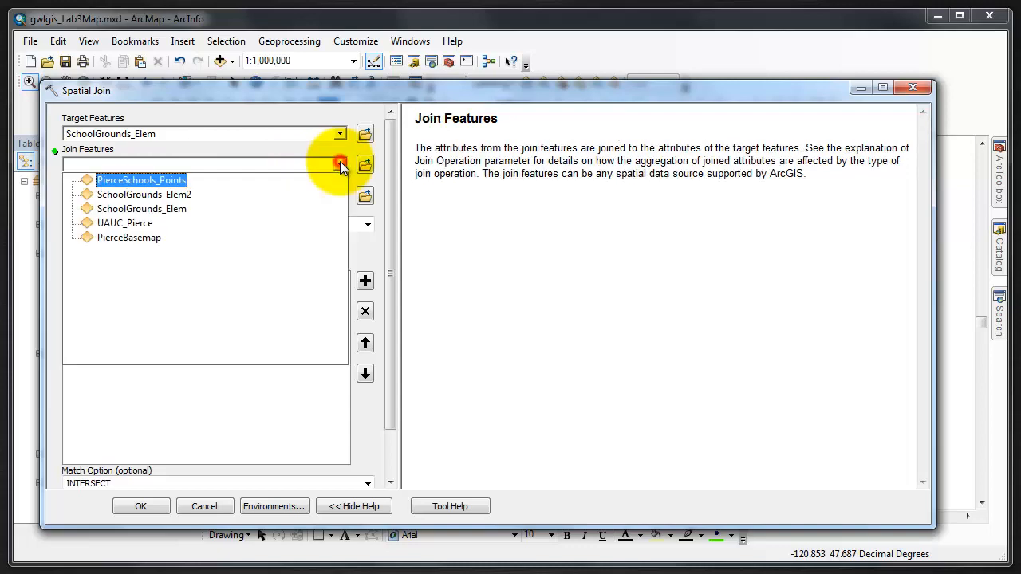
{"action": "left_click", "coordinate": [158, 181]}
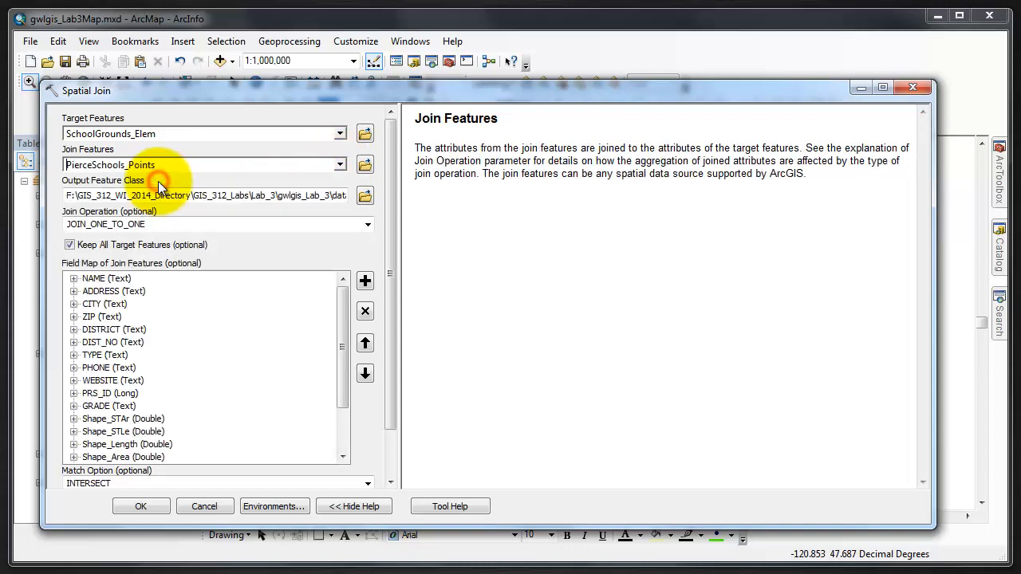
Save the join's output feature class as SchoolGrounds_Elem3 in PierceSchoolAnalysis_Dataset.
{"action": "left_click", "coordinate": [366, 195]}
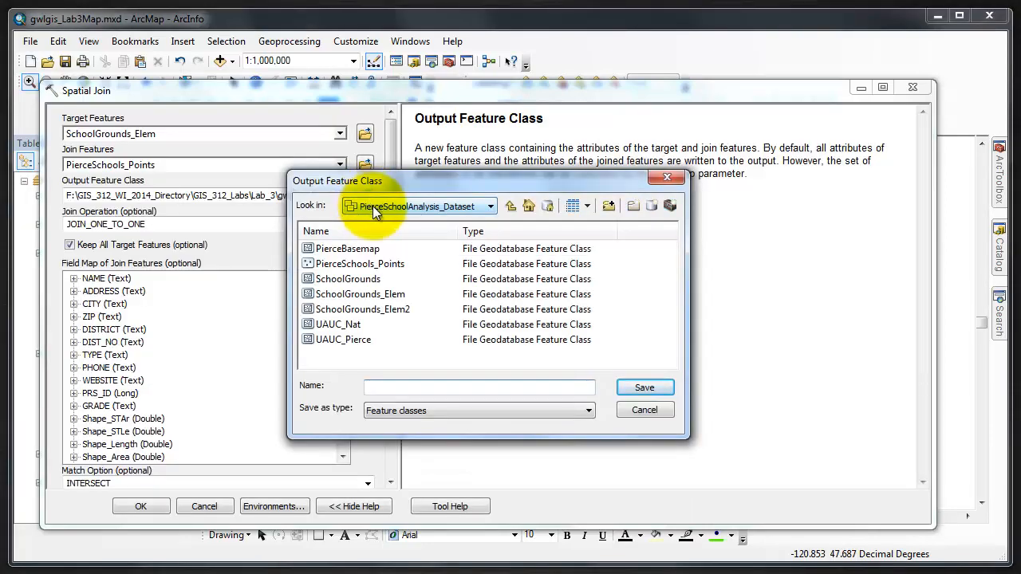
{"action": "left_click", "coordinate": [382, 311]}
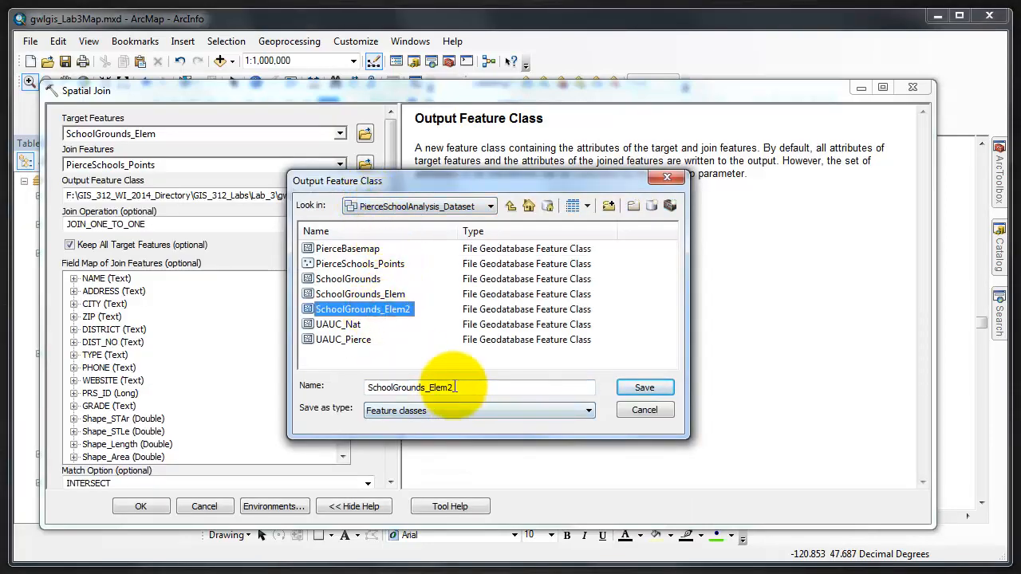
{"action": "left_click_drag", "start_coordinate": [456, 387], "coordinate": [449, 387]}
{"action": "type", "text": "3"}
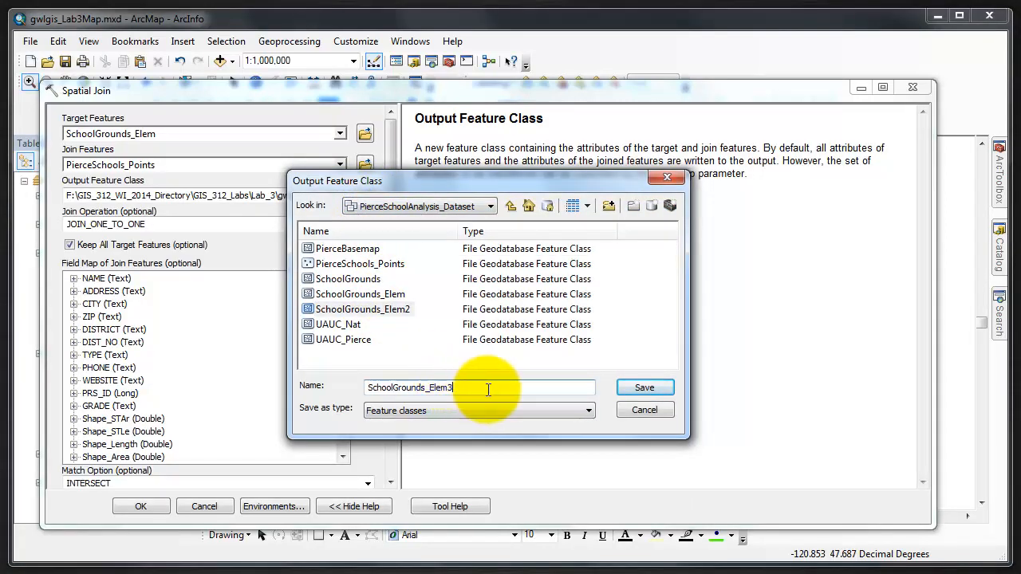
{"action": "left_click", "coordinate": [556, 413]}
{"action": "left_click", "coordinate": [441, 209]}
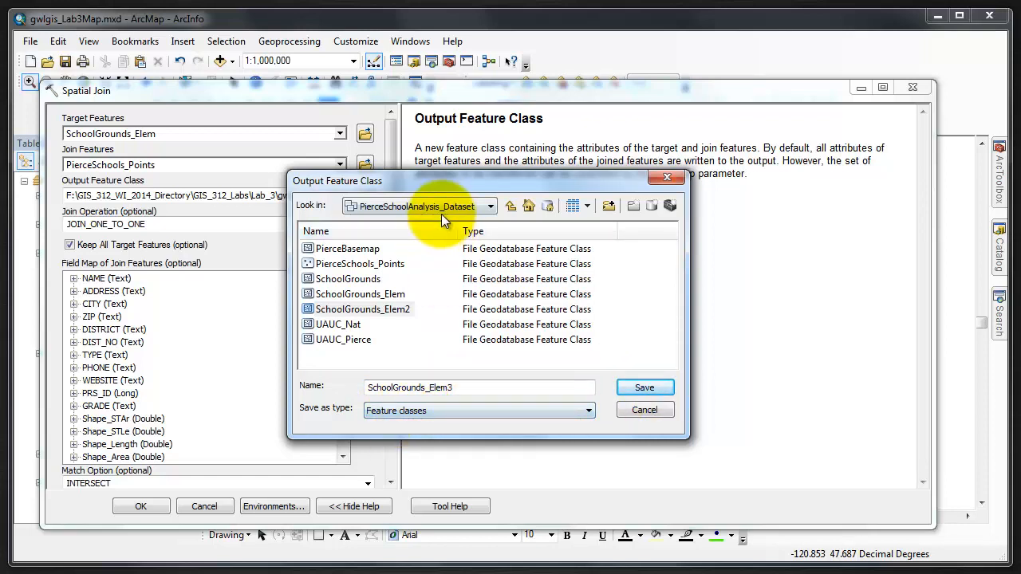
{"action": "left_click", "coordinate": [644, 387]}
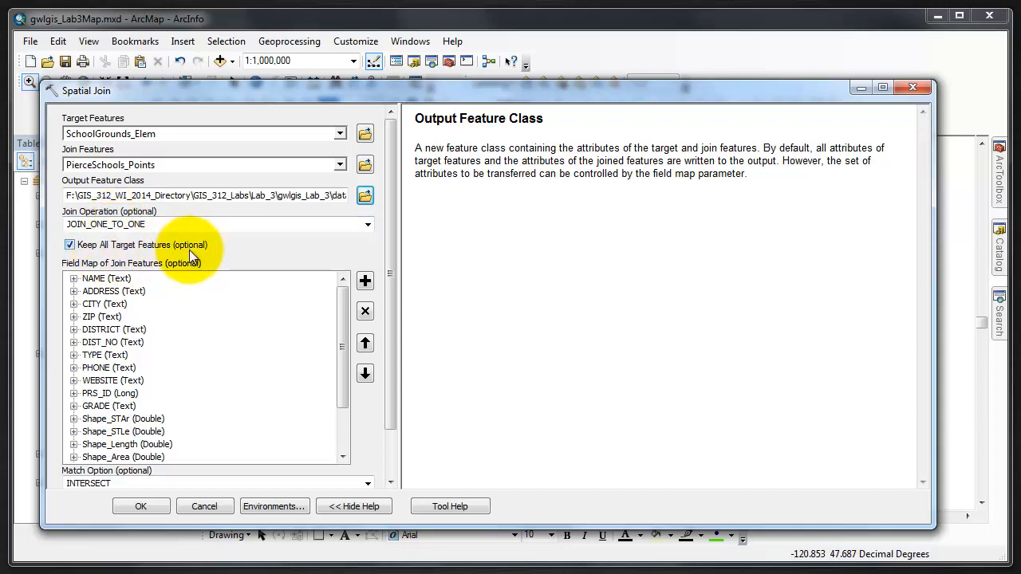
Rename the grid_code field to PctImpSurf in the field map of join features.
{"action": "left_click_drag", "start_coordinate": [343, 330], "coordinate": [343, 399]}
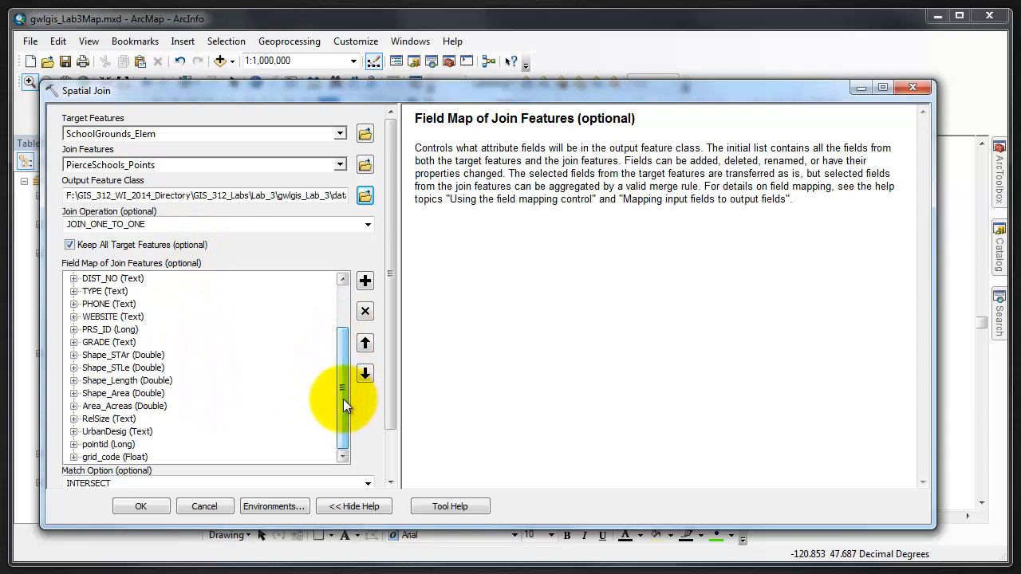
{"action": "right_click", "coordinate": [95, 458]}
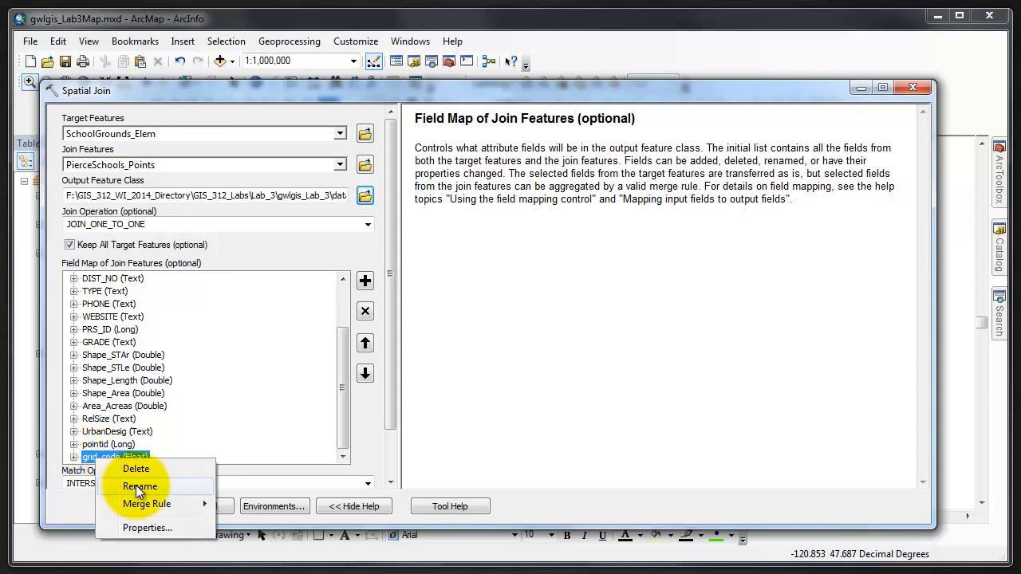
{"action": "left_click", "coordinate": [137, 486]}
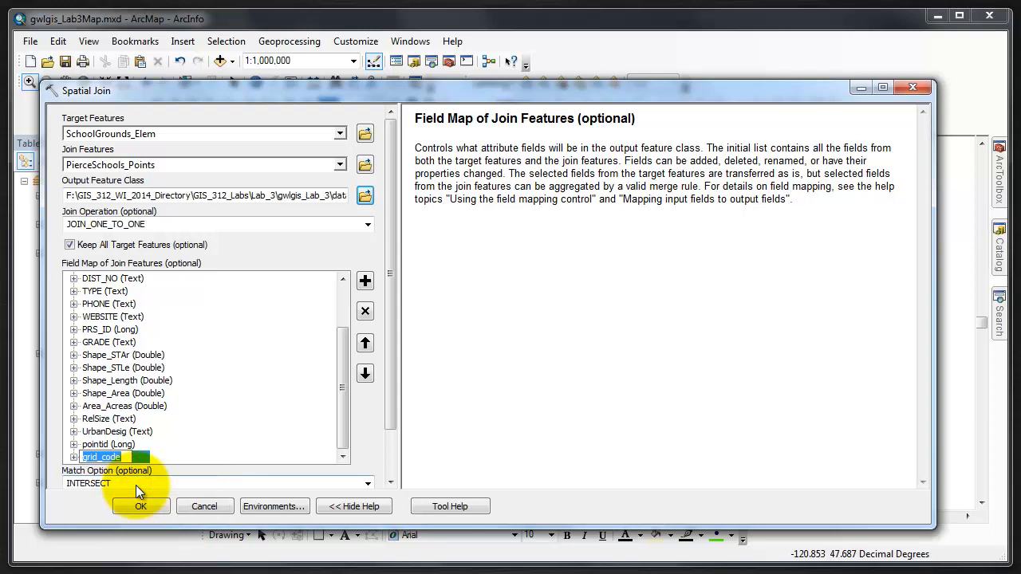
{"action": "type", "text": "Pct"}
{"action": "type", "text": "ImpSurf"}
{"action": "key", "text": "Return"}
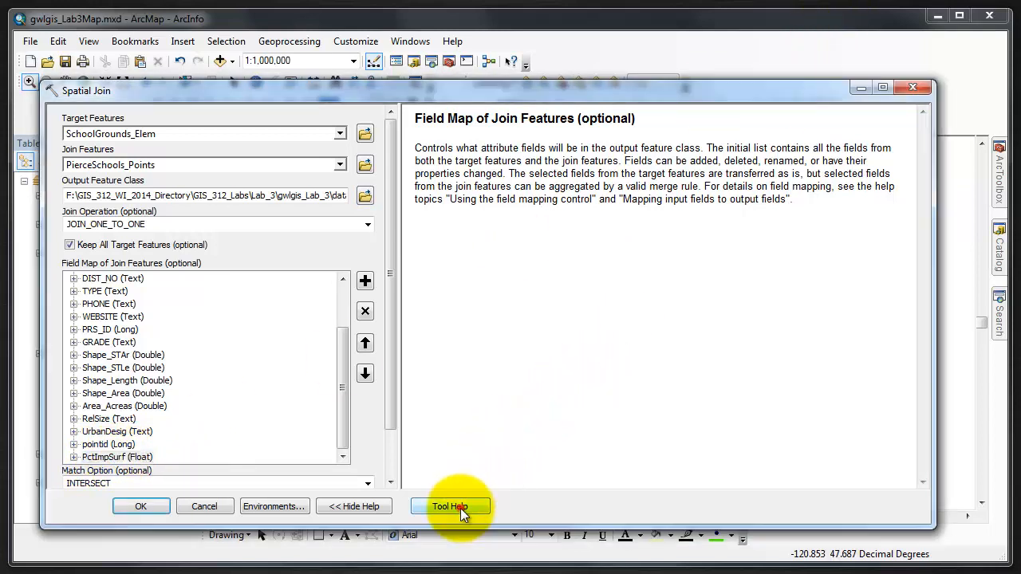
Read the summary and usage notes on the Spatial Join tool's help page, closing the help when done.
{"action": "left_click", "coordinate": [461, 509]}
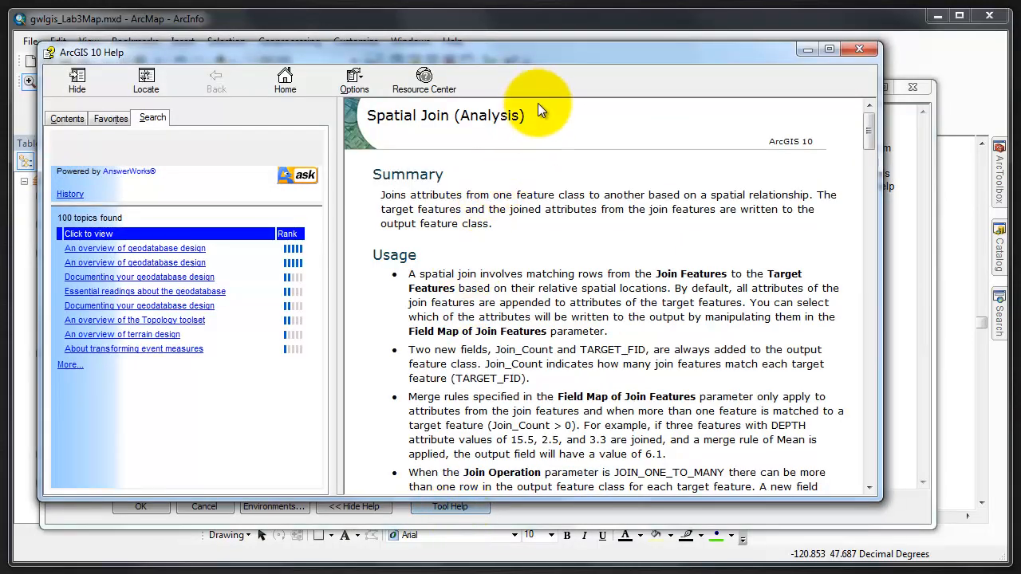
{"action": "left_click_drag", "start_coordinate": [531, 114], "coordinate": [378, 119]}
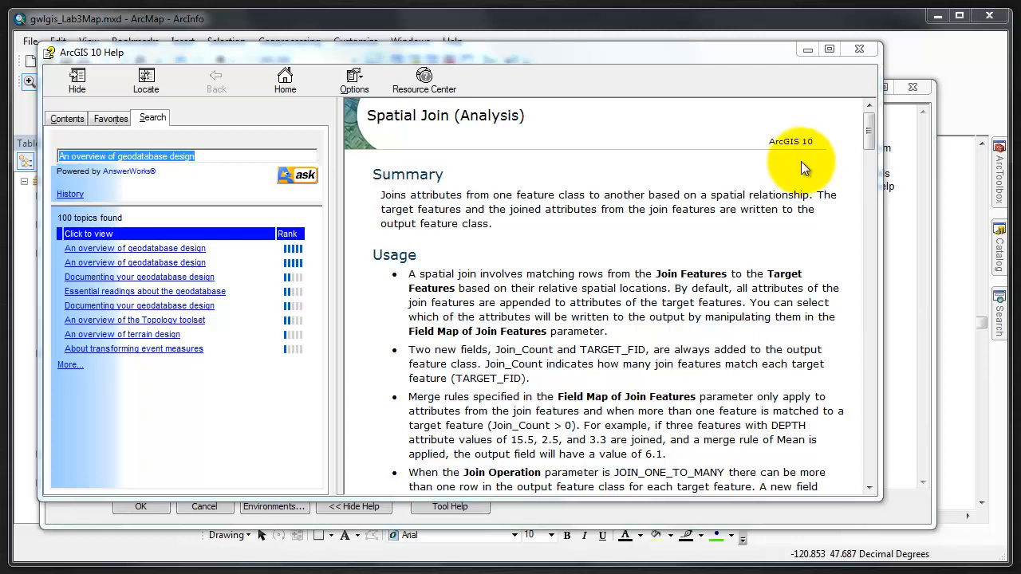
{"action": "left_click", "coordinate": [524, 289]}
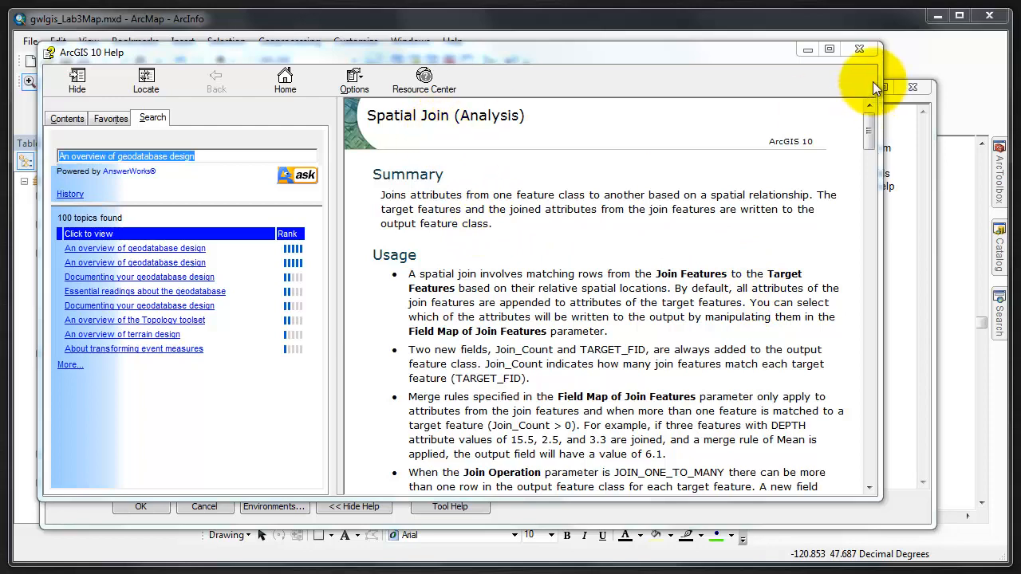
{"action": "left_click", "coordinate": [859, 49]}
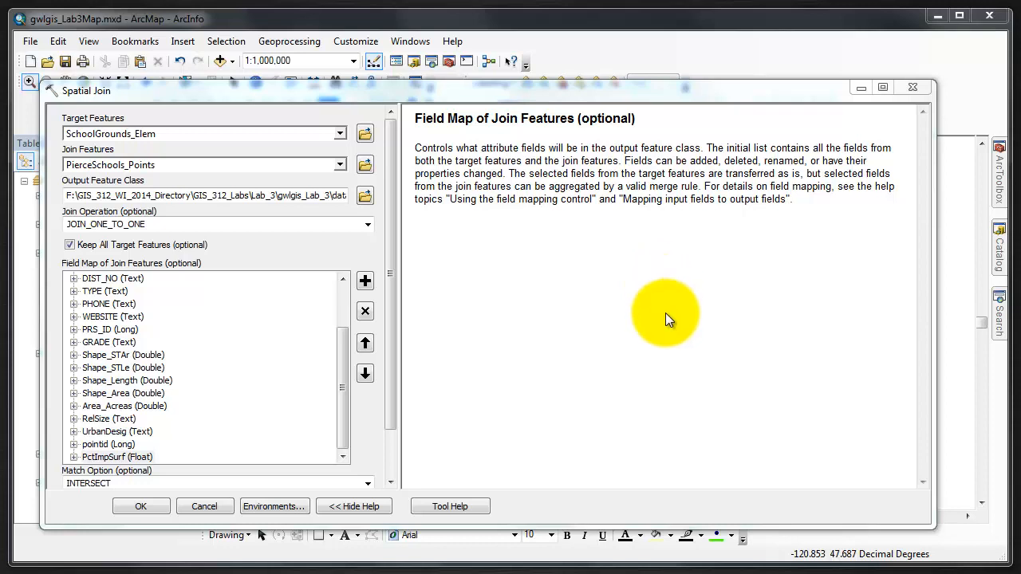
Check the remaining join options, keep the INTERSECT match option, and run the Spatial Join.
{"action": "left_click", "coordinate": [216, 483]}
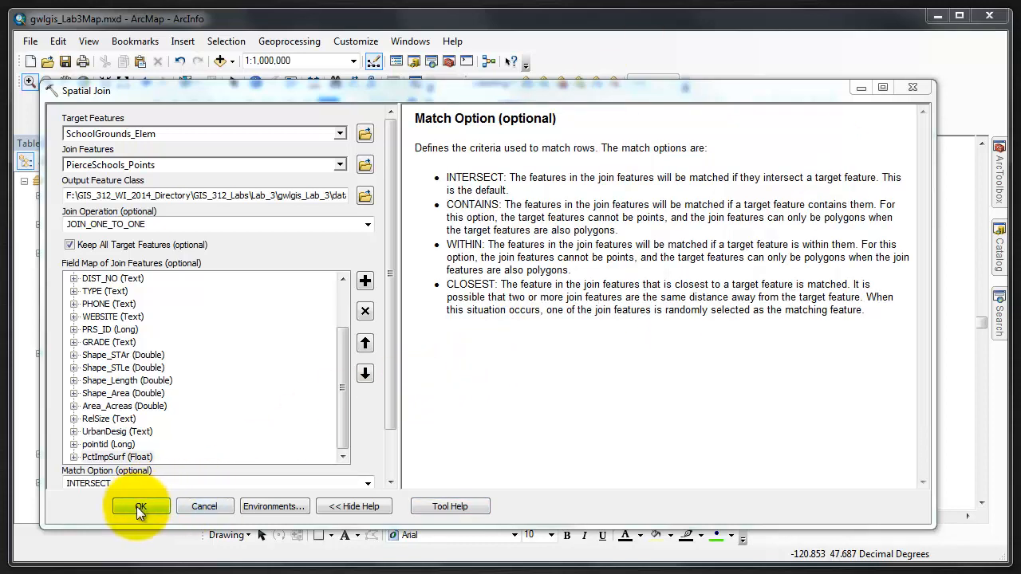
{"action": "left_click_drag", "start_coordinate": [390, 246], "coordinate": [383, 343]}
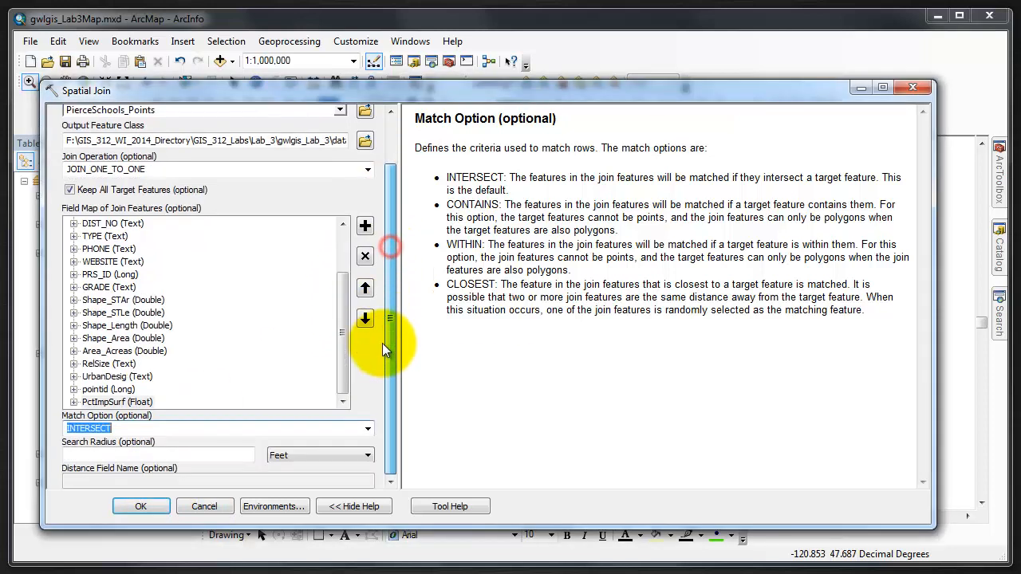
{"action": "left_click", "coordinate": [141, 506]}
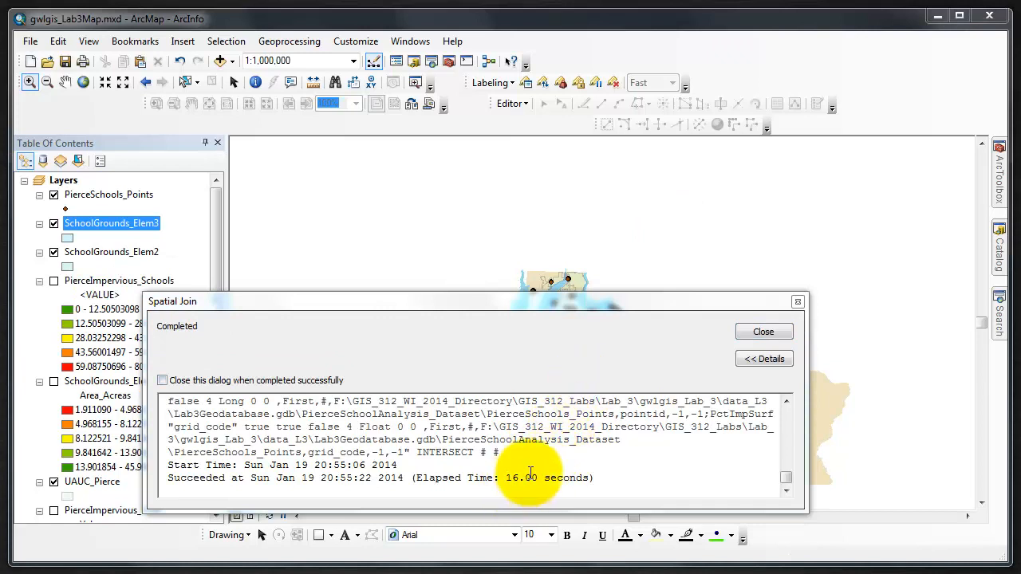
{"action": "left_click", "coordinate": [762, 332]}
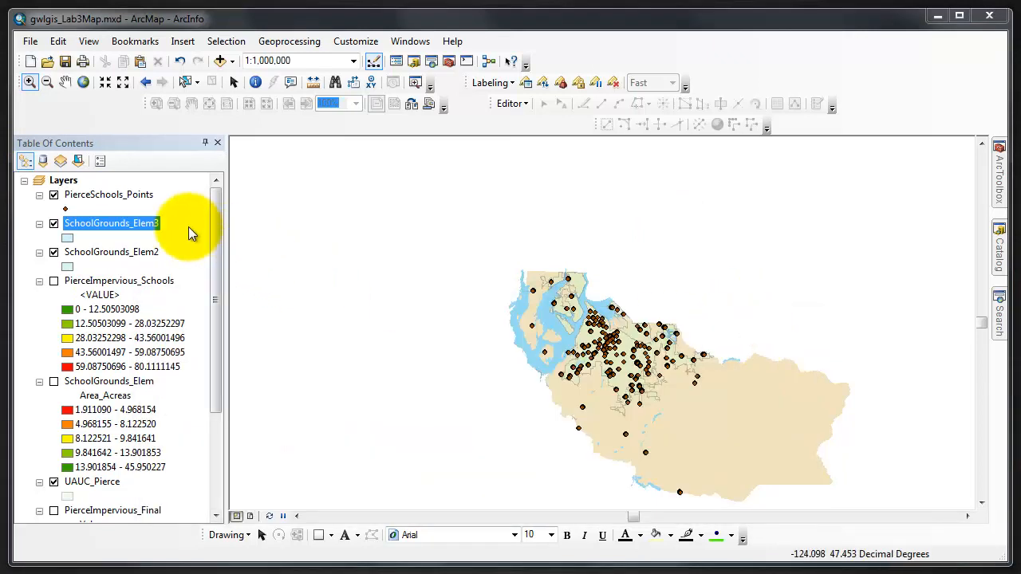
Examine the joined fields at the far end of the SchoolGrounds_Elem3 attribute table.
{"action": "right_click", "coordinate": [133, 224]}
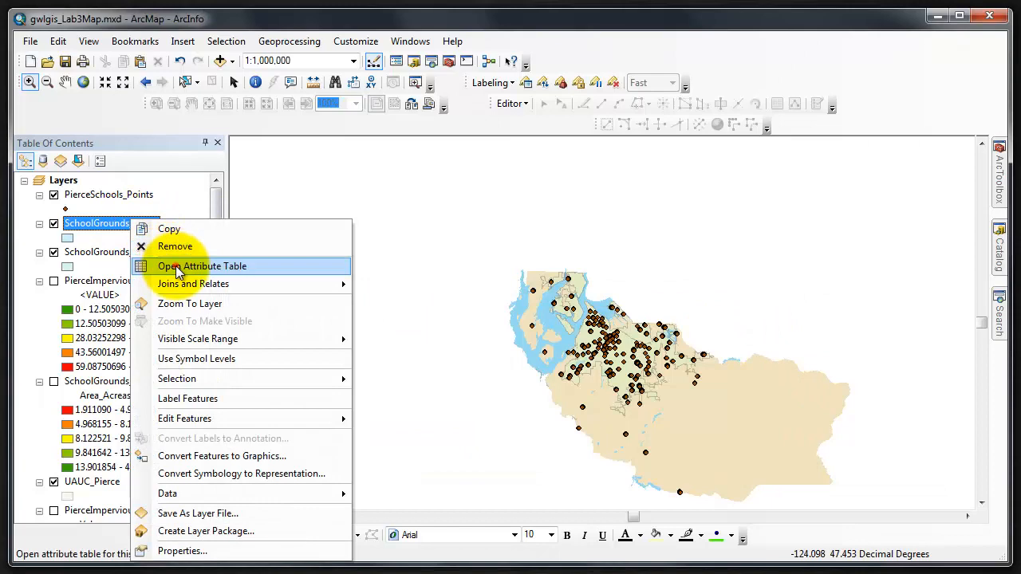
{"action": "left_click", "coordinate": [177, 266]}
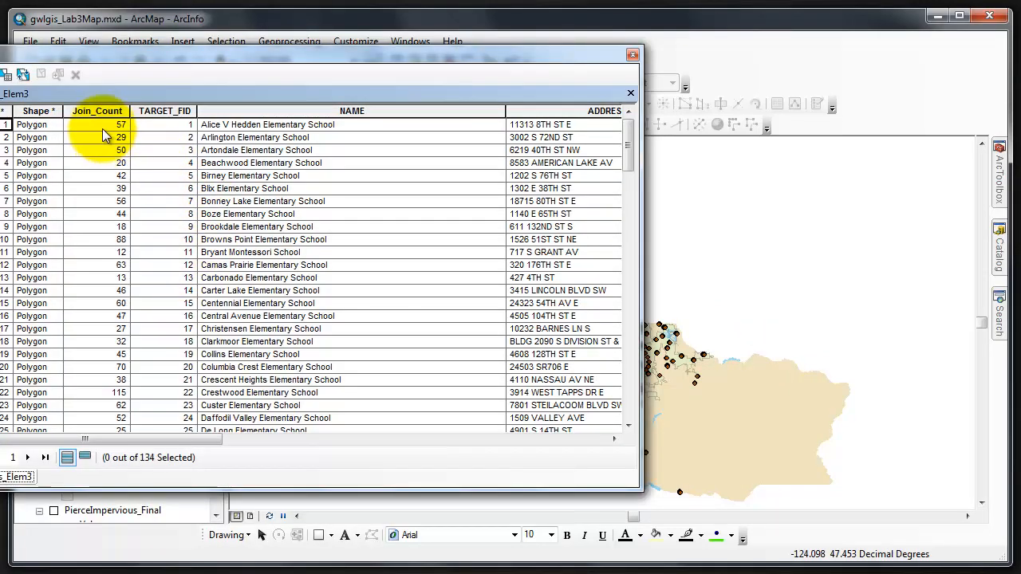
{"action": "left_click_drag", "start_coordinate": [107, 439], "coordinate": [562, 463]}
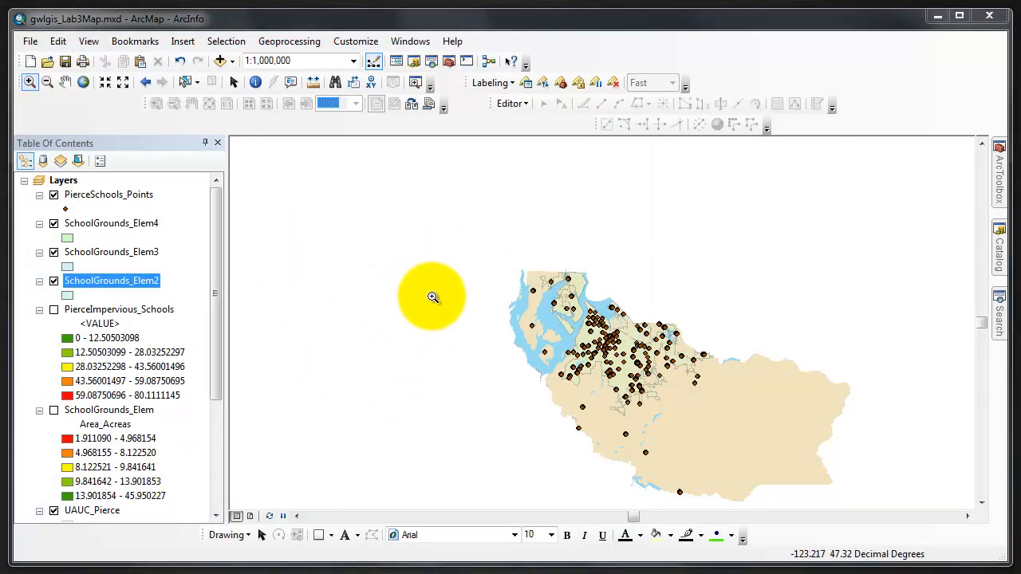
Open the SchoolGrounds_Elem4 attribute table and examine the joined fields at its far end.
{"action": "right_click", "coordinate": [117, 227]}
{"action": "left_click", "coordinate": [162, 265]}
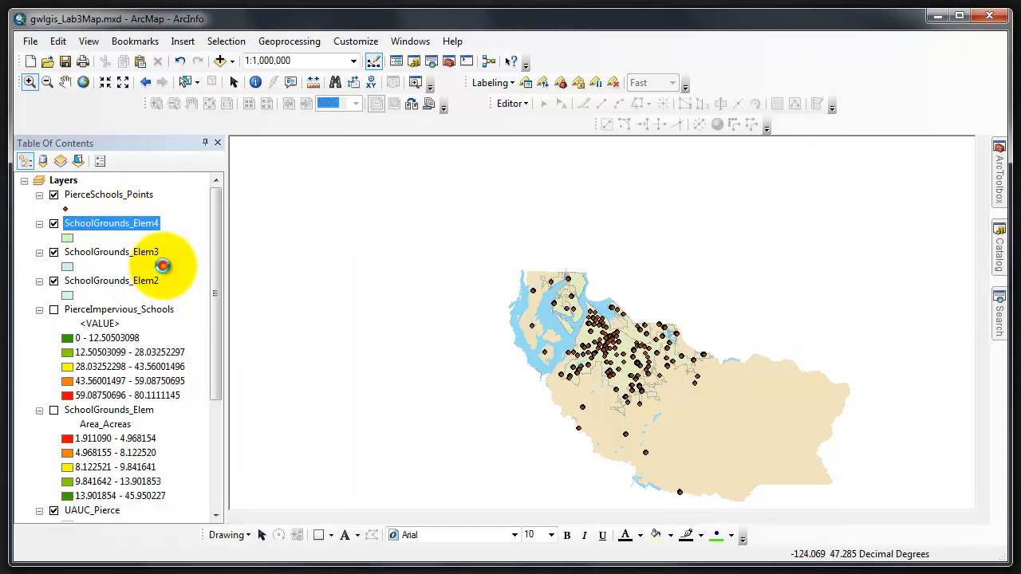
{"action": "left_click_drag", "start_coordinate": [180, 437], "coordinate": [574, 461]}
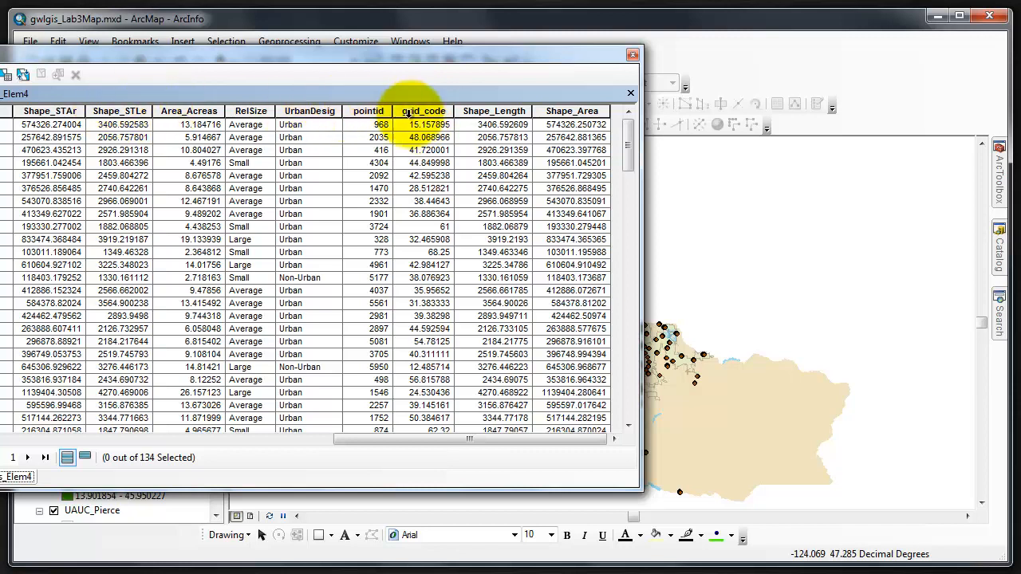
Toggle the field aliases twice and turn all fields on while checking the SchoolGrounds_Elem4 field names, closing the table when done.
{"action": "left_click", "coordinate": [5, 75]}
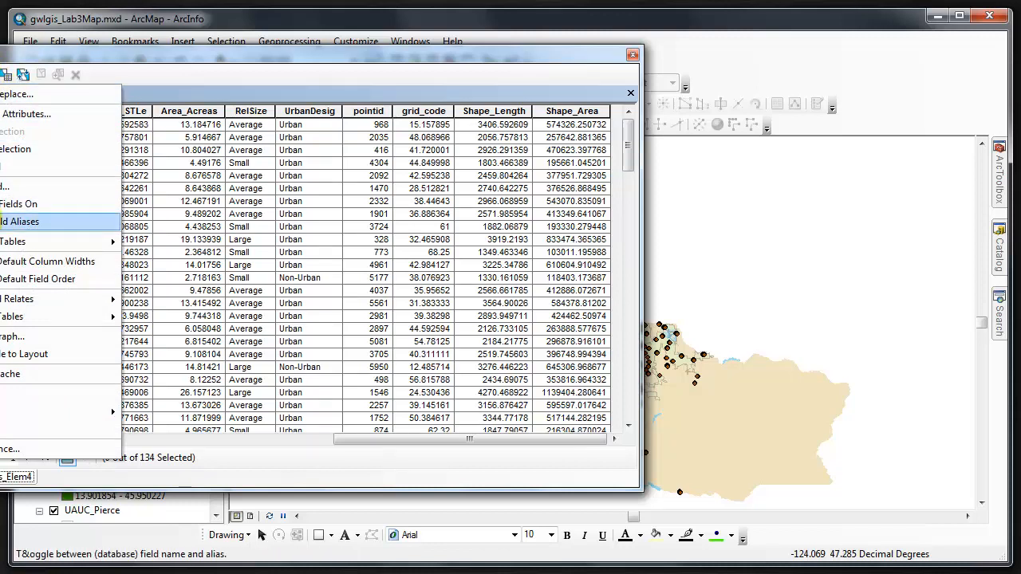
{"action": "left_click", "coordinate": [4, 221]}
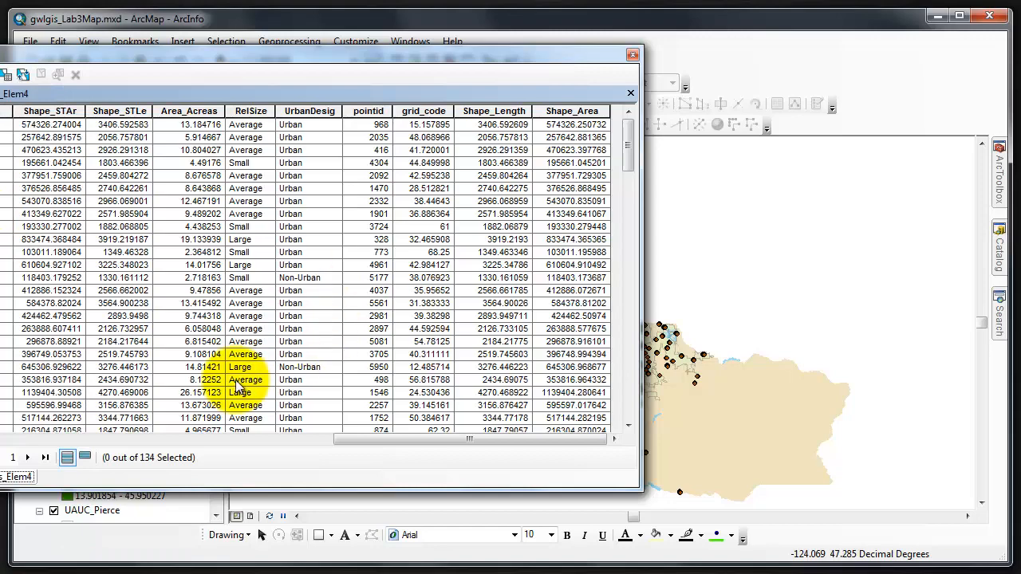
{"action": "left_click_drag", "start_coordinate": [458, 439], "coordinate": [484, 449]}
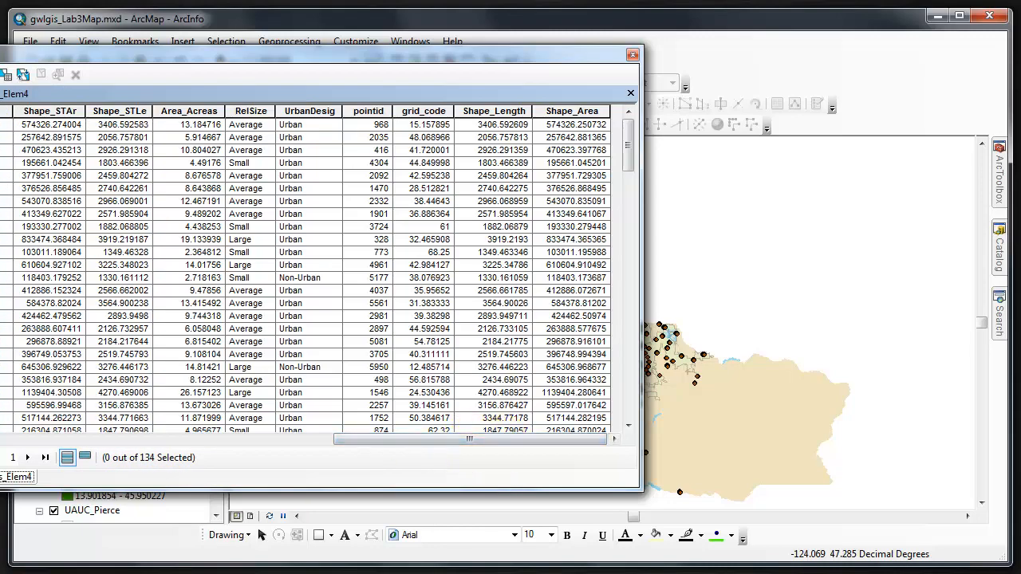
{"action": "left_click", "coordinate": [6, 74]}
{"action": "left_click", "coordinate": [8, 226]}
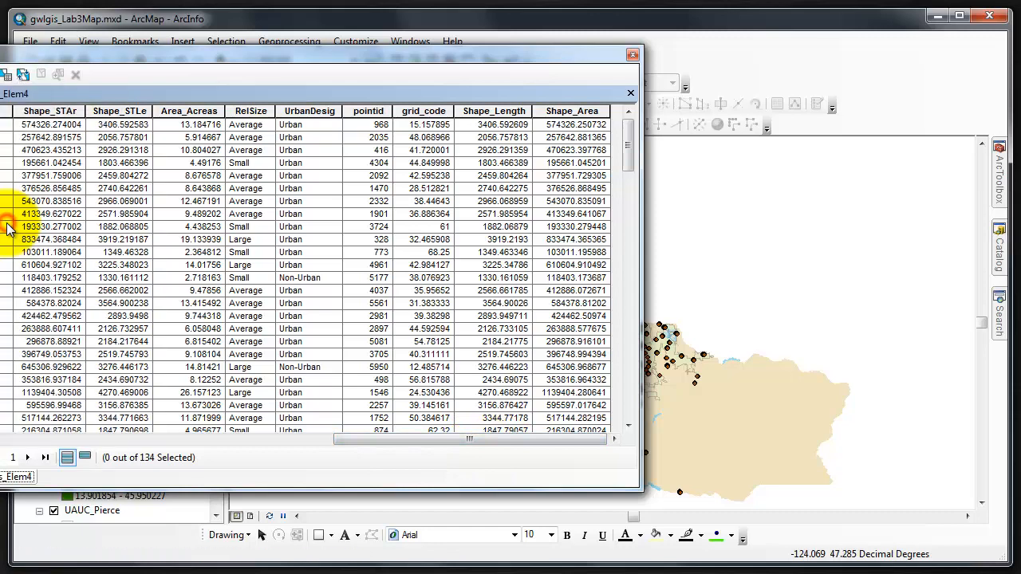
{"action": "left_click", "coordinate": [5, 74]}
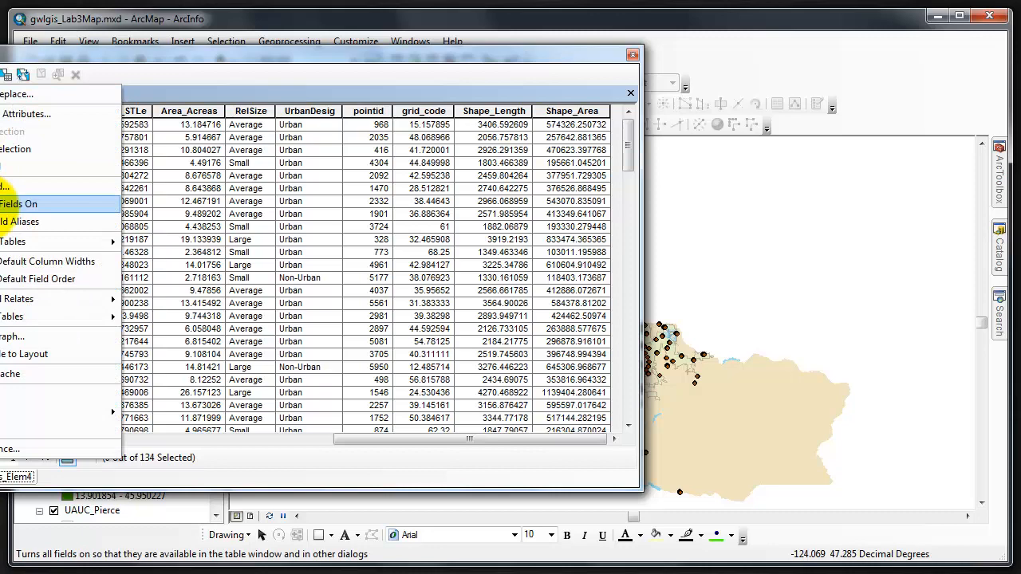
{"action": "left_click", "coordinate": [8, 204]}
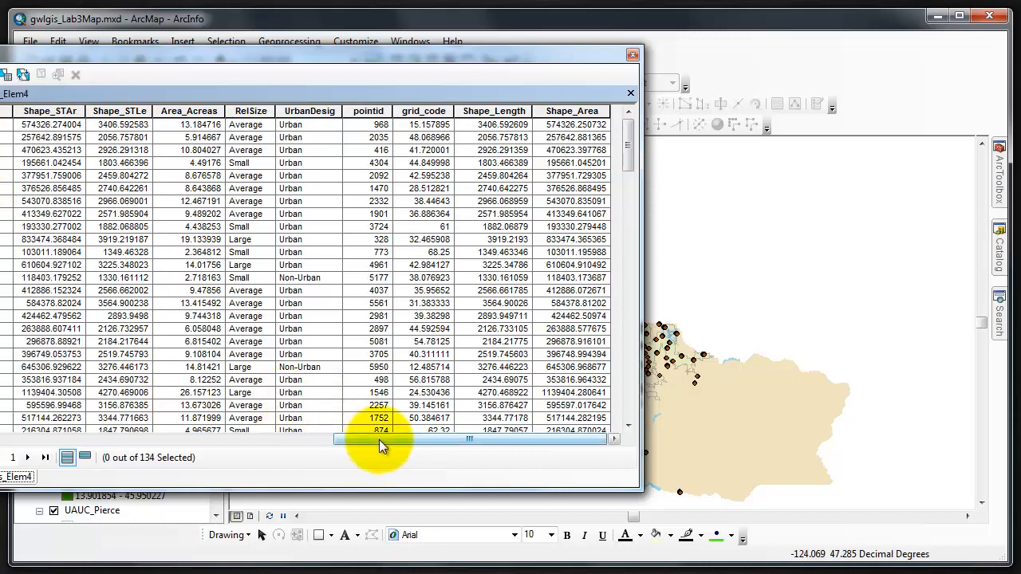
{"action": "left_click_drag", "start_coordinate": [470, 444], "coordinate": [527, 446]}
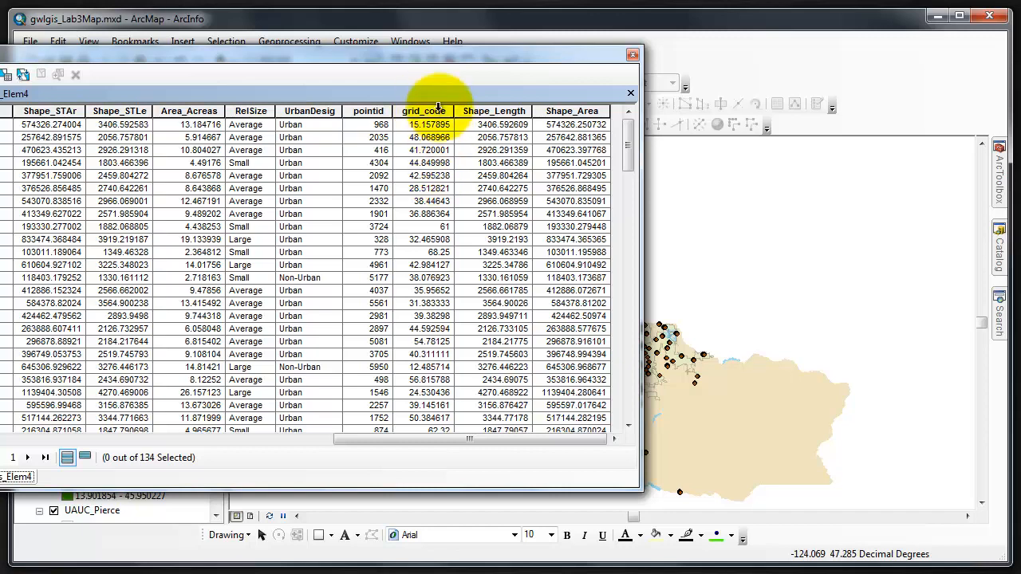
{"action": "left_click", "coordinate": [633, 54]}
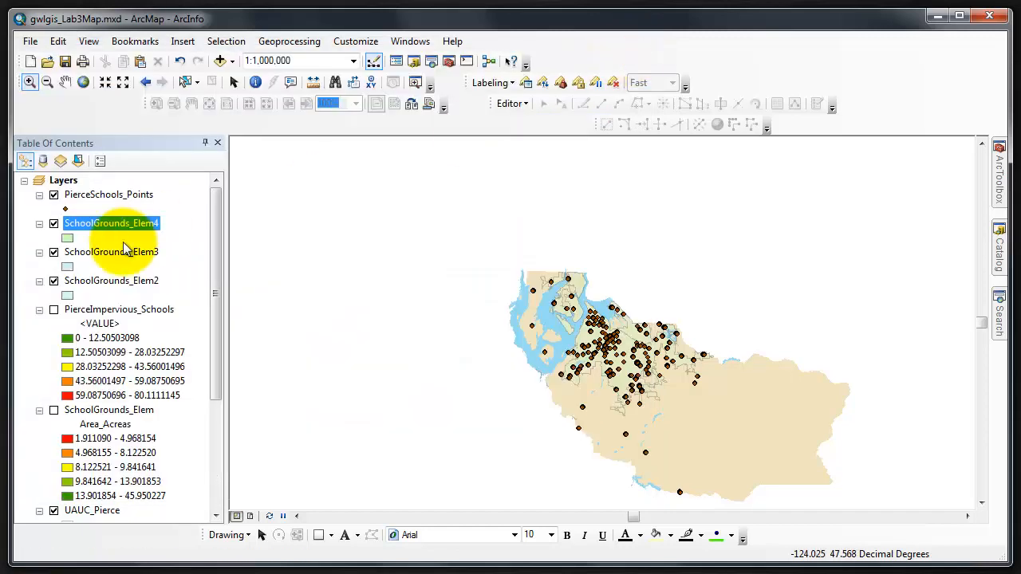
Open the SchoolGrounds_Elem2 attribute table and check the joined fields at its far end.
{"action": "right_click", "coordinate": [127, 286]}
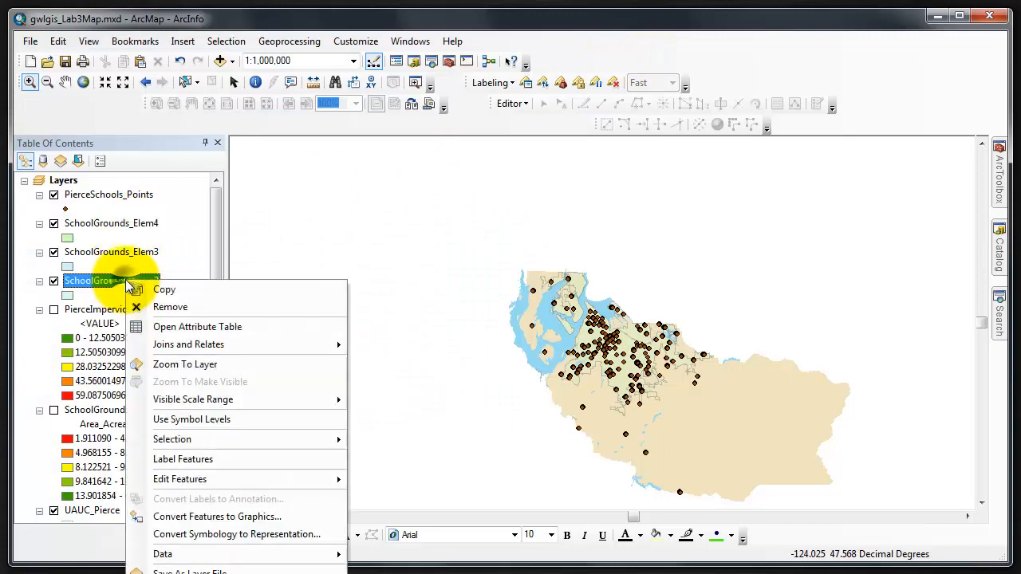
{"action": "left_click", "coordinate": [156, 327]}
{"action": "left_click_drag", "start_coordinate": [128, 439], "coordinate": [519, 439]}
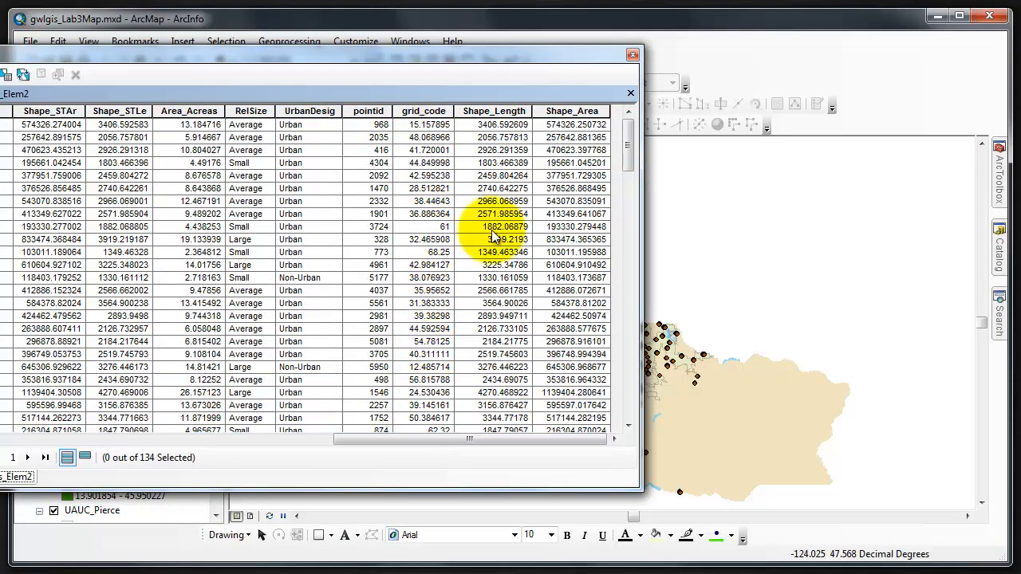
{"action": "mouse_move", "coordinate": [628, 133]}
{"action": "left_mouse_down"}
{"action": "mouse_move", "coordinate": [616, 443]}
{"action": "mouse_move", "coordinate": [626, 124]}
{"action": "left_mouse_up"}
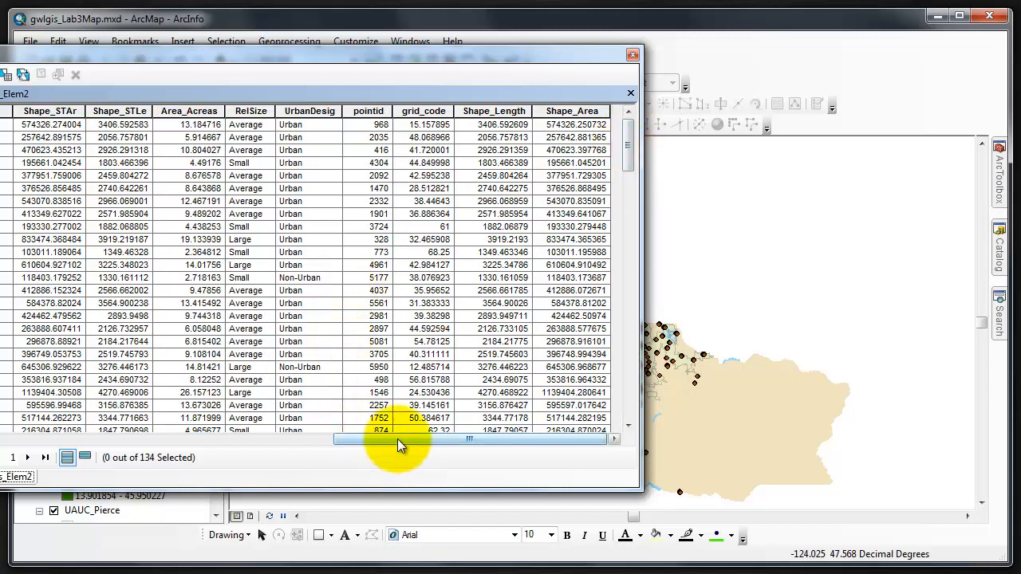
Add a Float field named PctImpSurface to the SchoolGrounds_Elem2 table, accepting the automatic rename to PctImpSurface_1.
{"action": "left_click", "coordinate": [7, 74]}
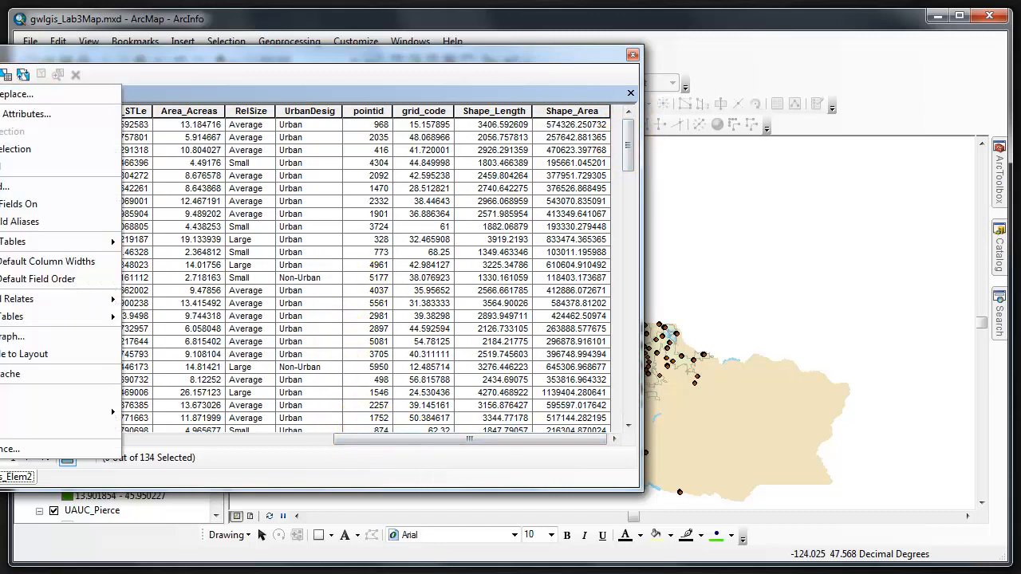
{"action": "left_click", "coordinate": [5, 186]}
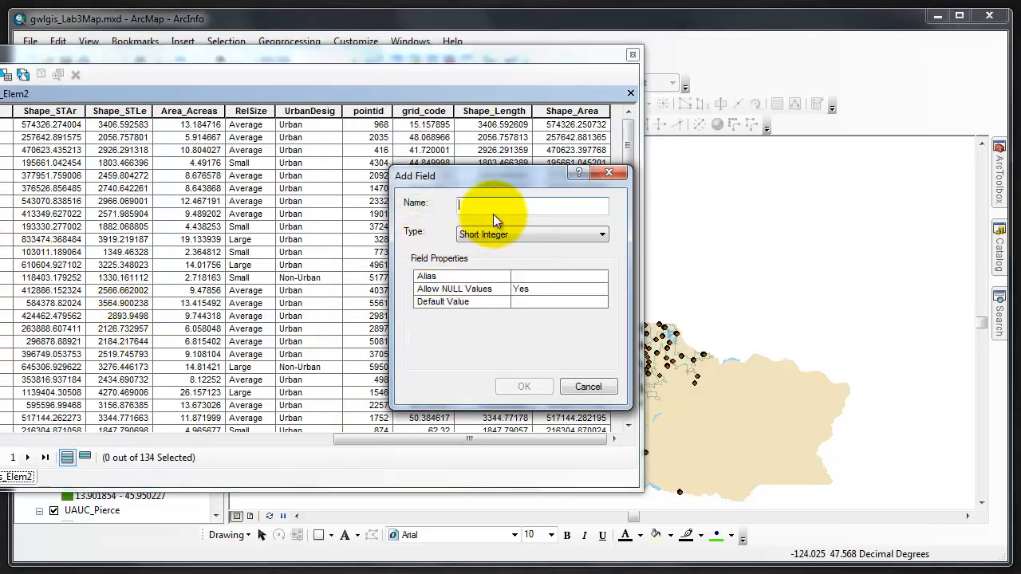
{"action": "type", "text": "PctImpSurface"}
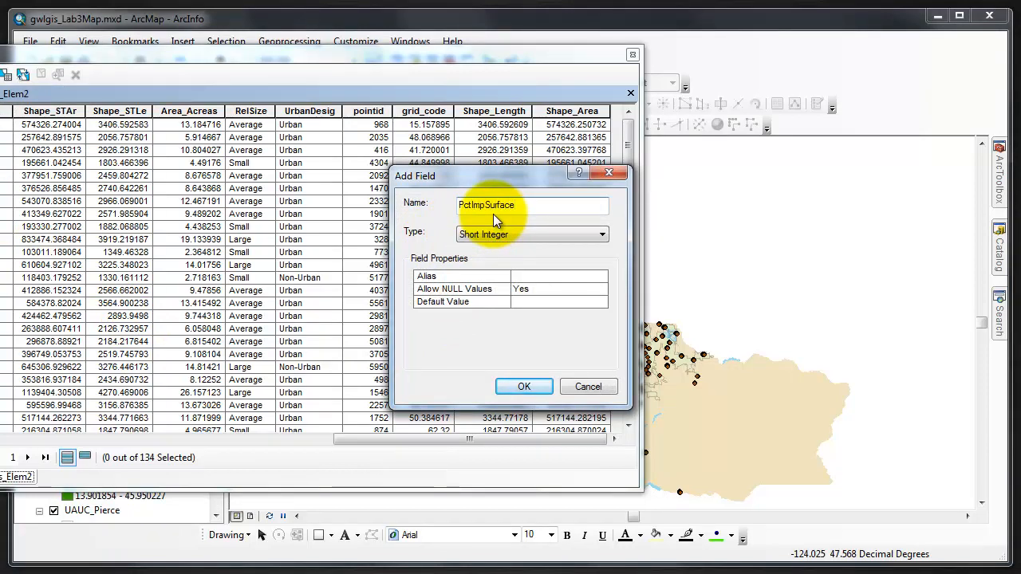
{"action": "key", "text": "Tab"}
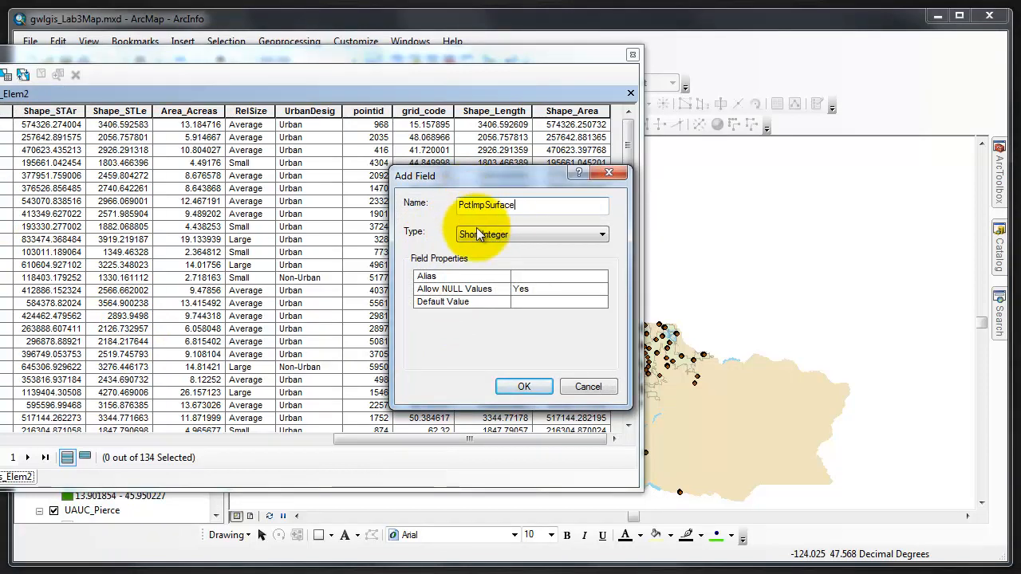
{"action": "left_click", "coordinate": [521, 236]}
{"action": "left_click", "coordinate": [512, 266]}
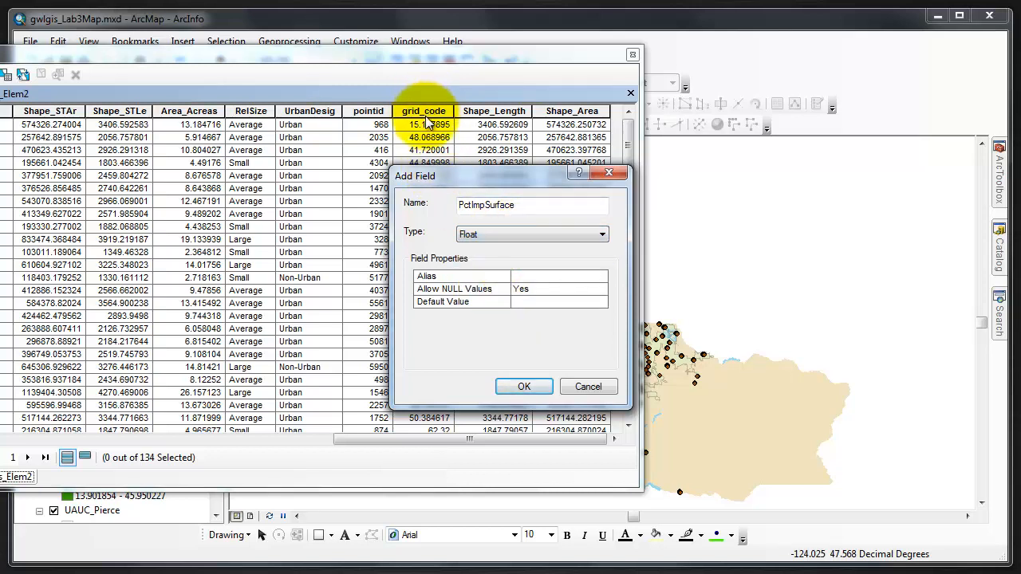
{"action": "left_click", "coordinate": [526, 386]}
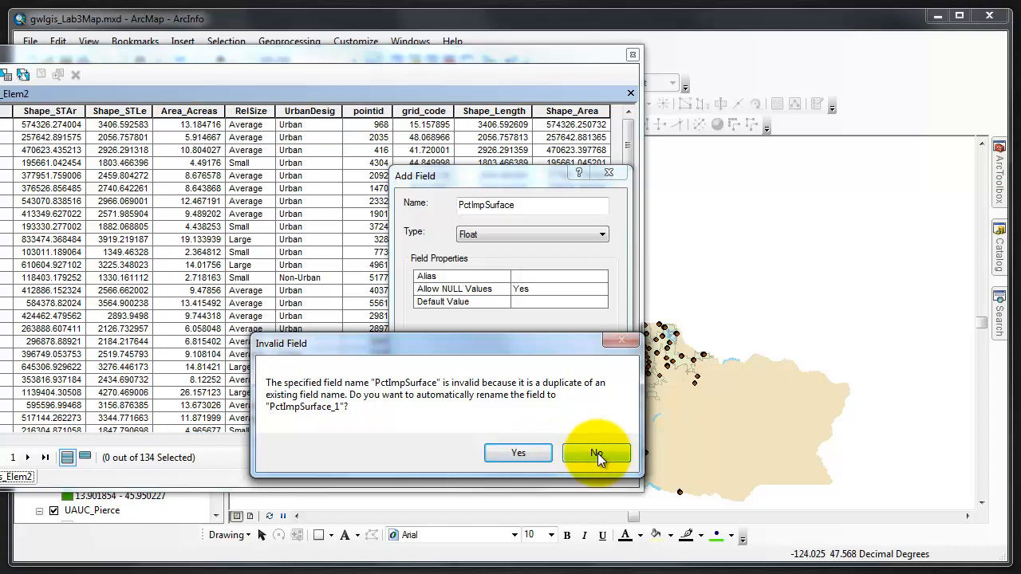
{"action": "left_click", "coordinate": [511, 452]}
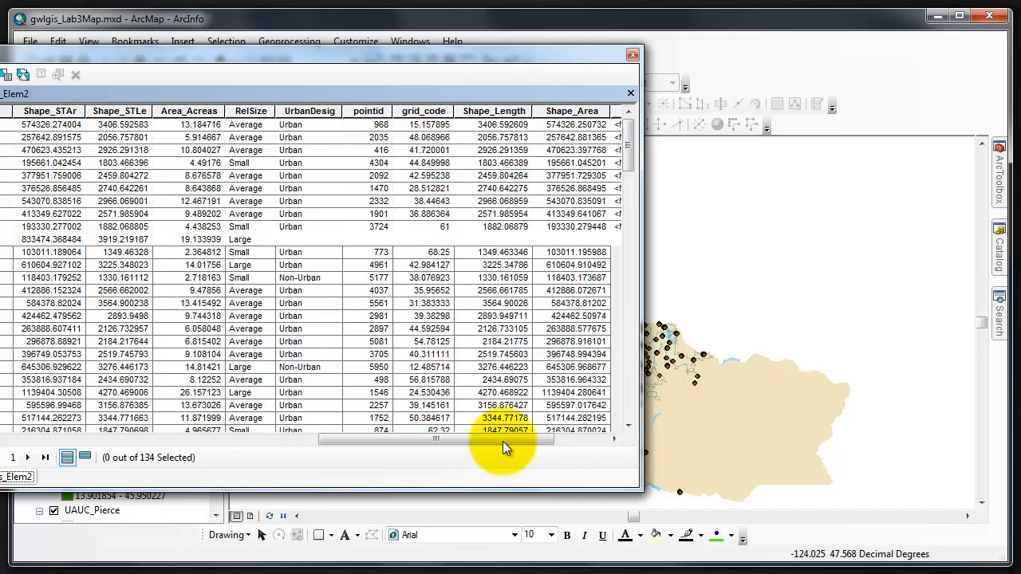
Calculate the PctImpSurface_1 field with the Field Calculator using the expression [PctImpSurface].
{"action": "left_click", "coordinate": [532, 440]}
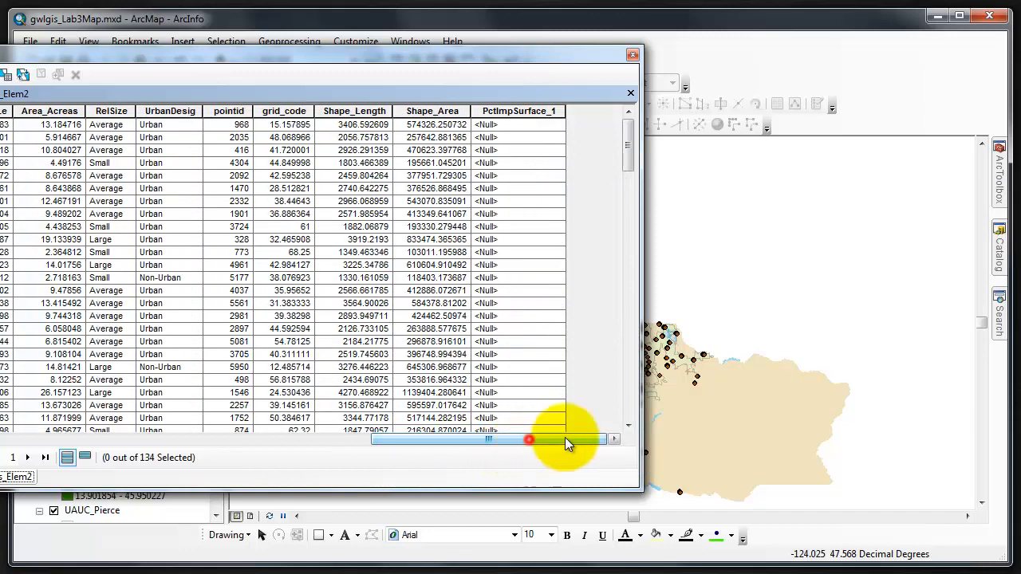
{"action": "right_click", "coordinate": [524, 111]}
{"action": "left_click", "coordinate": [568, 216]}
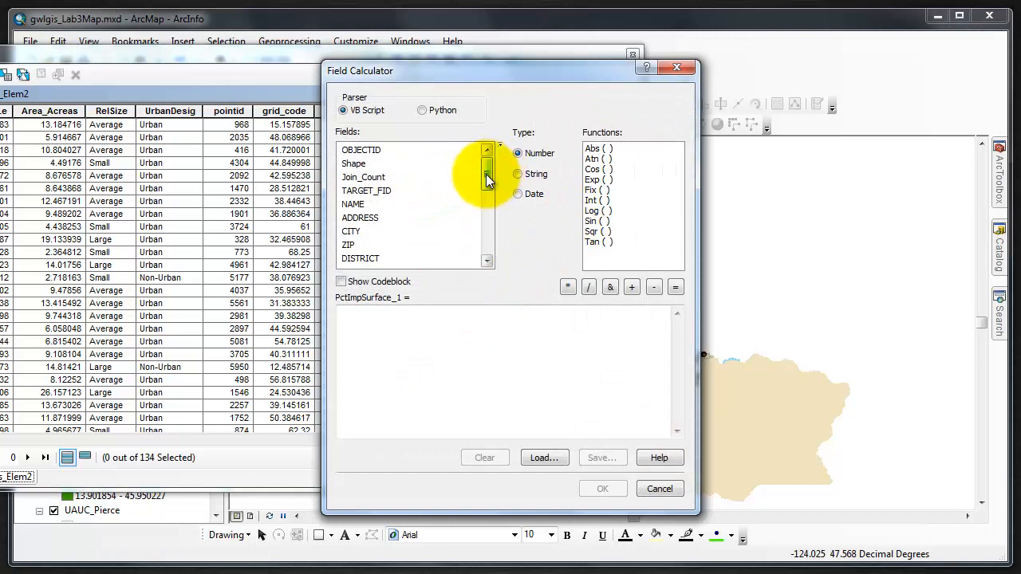
{"action": "left_click_drag", "start_coordinate": [487, 181], "coordinate": [480, 250]}
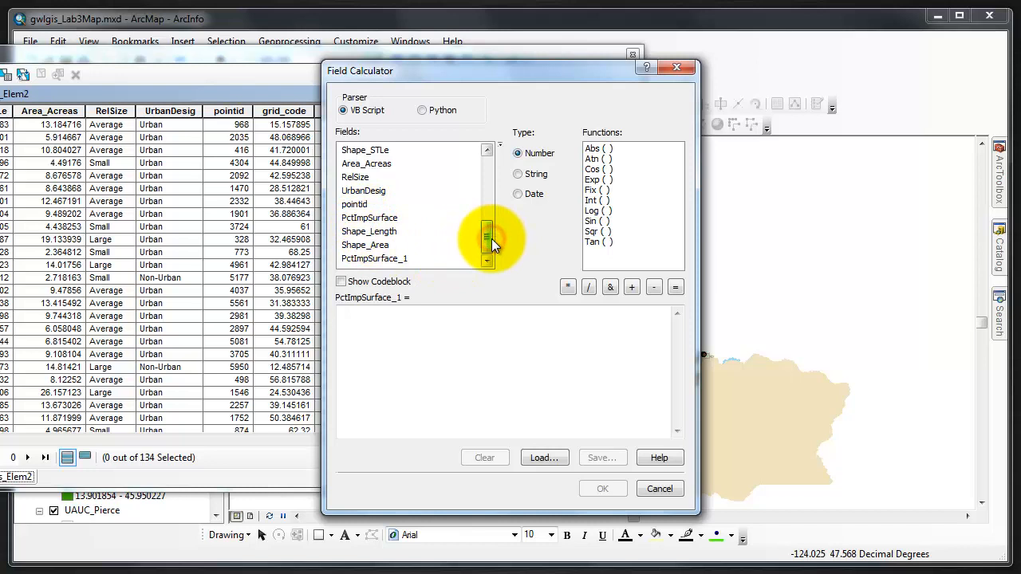
{"action": "mouse_move", "coordinate": [492, 238]}
{"action": "left_mouse_down"}
{"action": "mouse_move", "coordinate": [488, 205]}
{"action": "mouse_move", "coordinate": [494, 244]}
{"action": "left_mouse_up"}
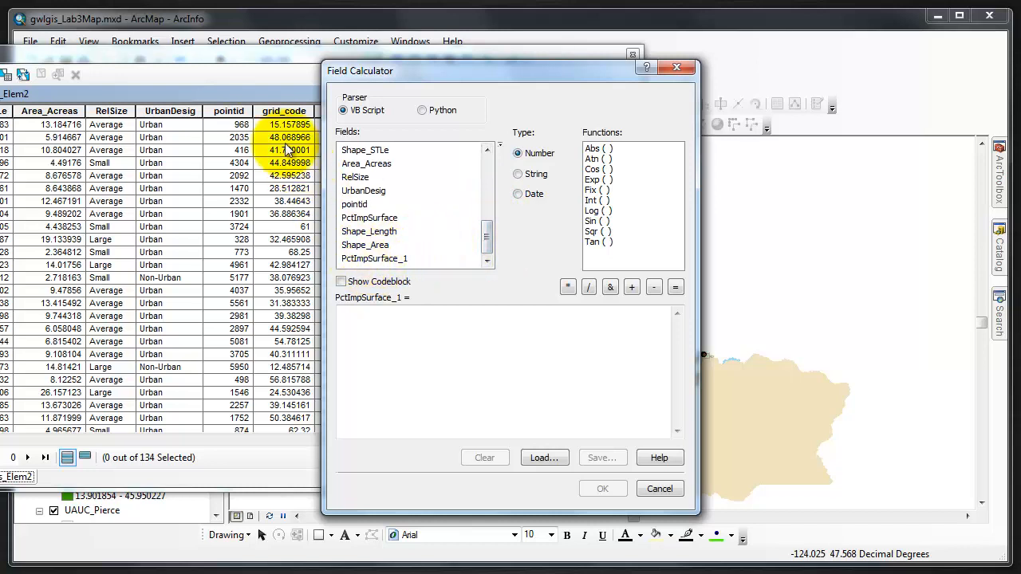
{"action": "left_click_drag", "start_coordinate": [385, 71], "coordinate": [517, 74]}
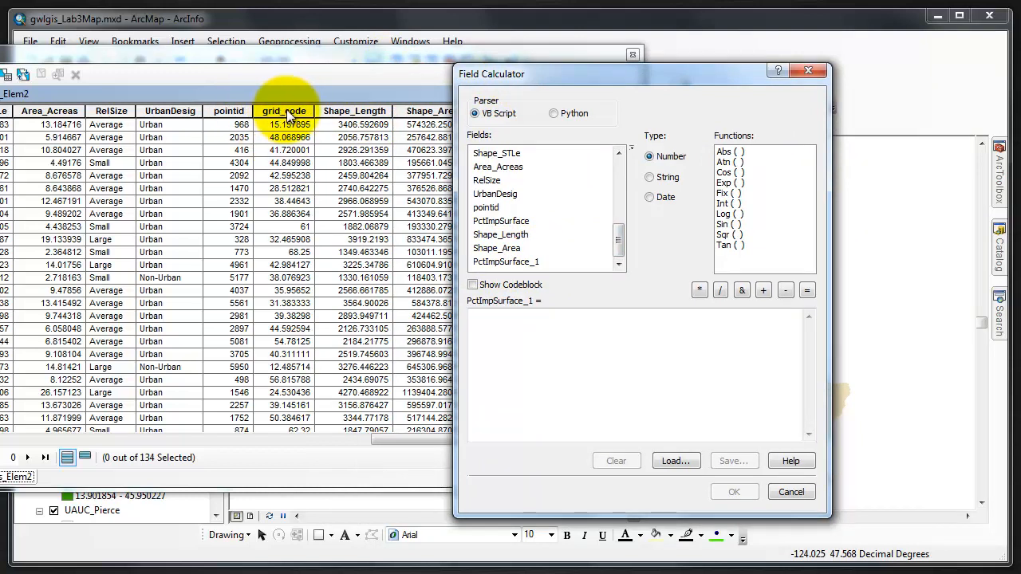
{"action": "double_click", "coordinate": [495, 221]}
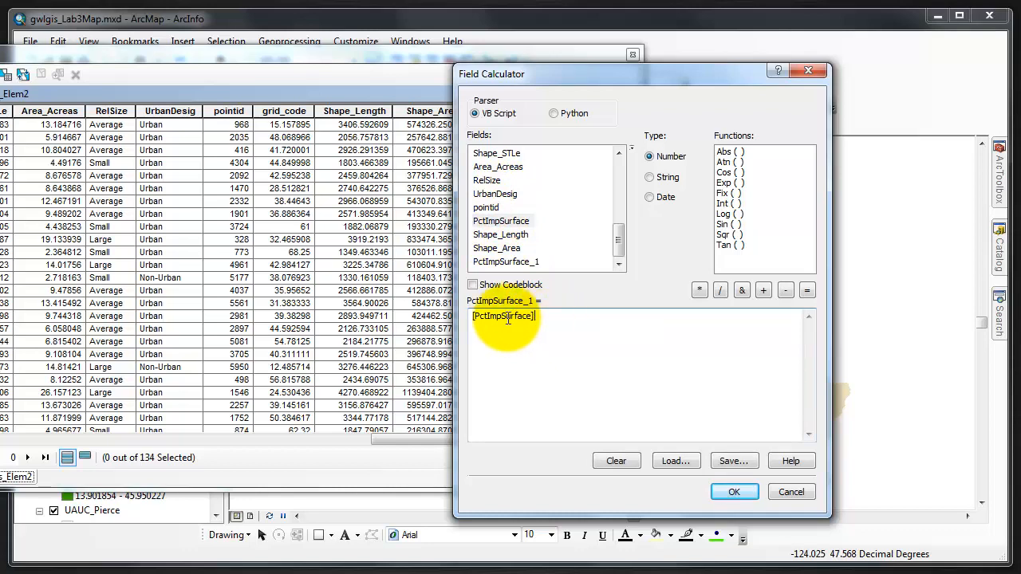
{"action": "left_click", "coordinate": [726, 492]}
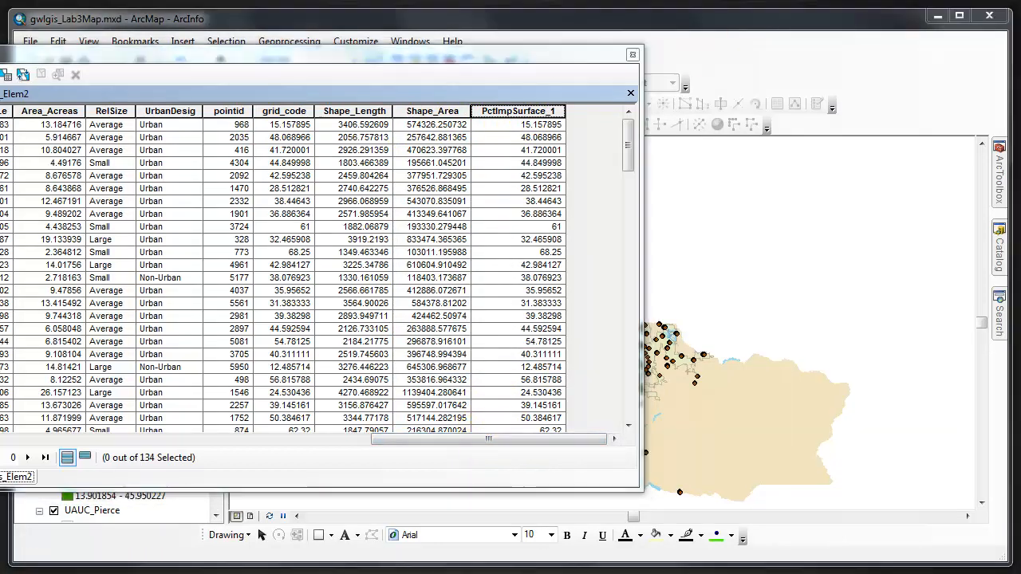
Toggle the field aliases in the SchoolGrounds_Elem2 table and widen the PctImpSurface column to fit its full name.
{"action": "left_click", "coordinate": [7, 74]}
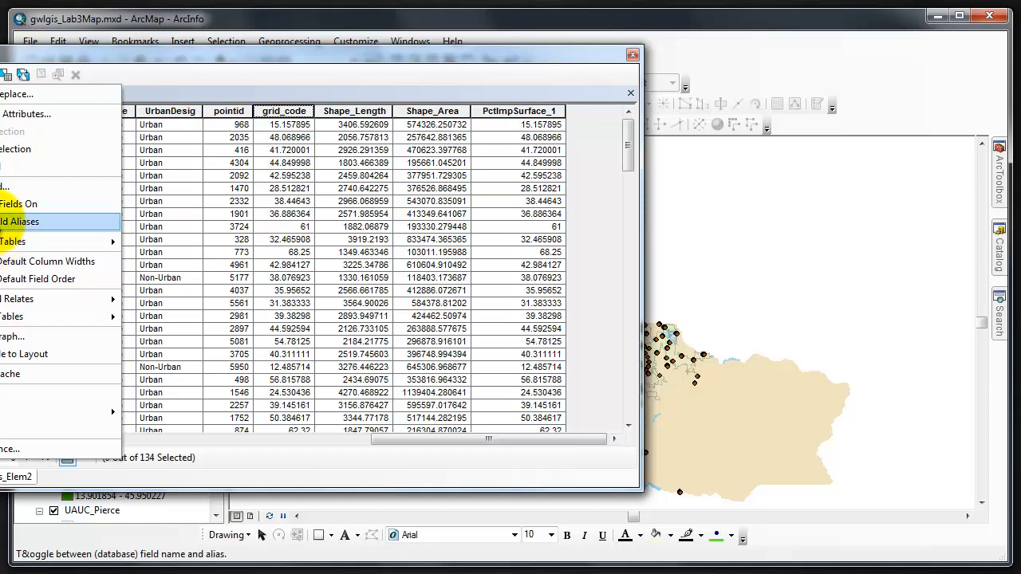
{"action": "left_click", "coordinate": [8, 220]}
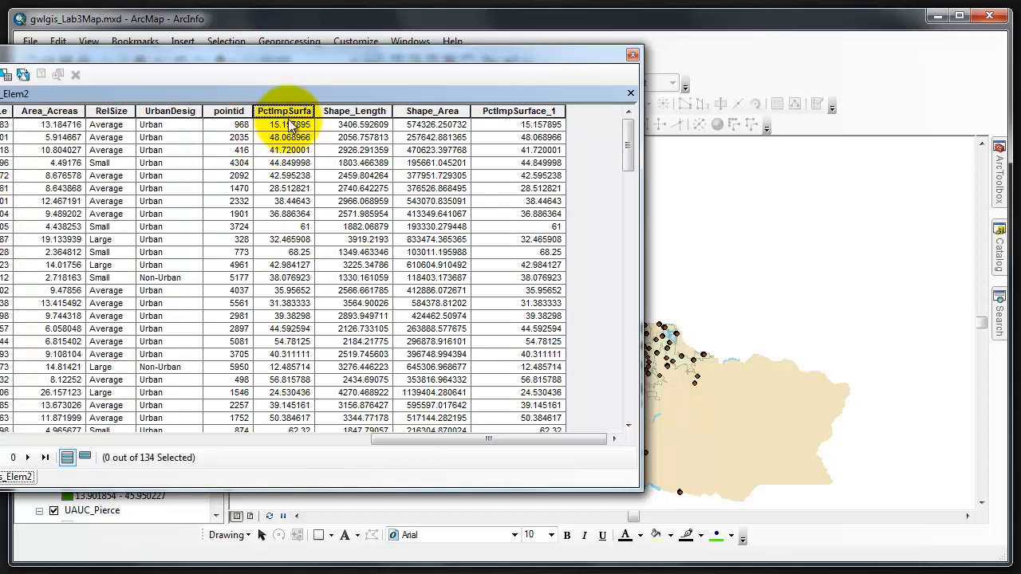
{"action": "left_click_drag", "start_coordinate": [462, 434], "coordinate": [499, 440]}
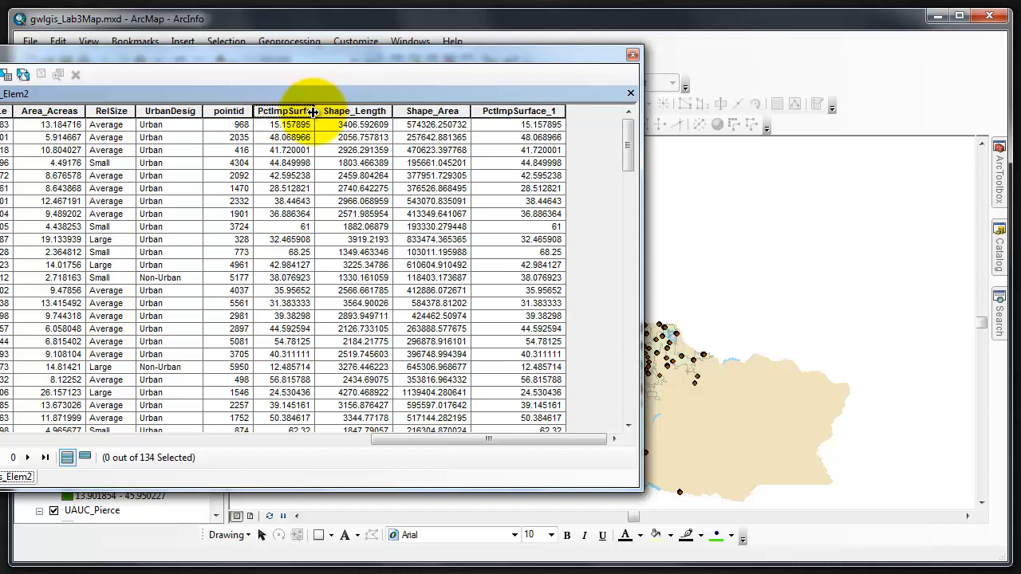
{"action": "left_click_drag", "start_coordinate": [313, 111], "coordinate": [342, 111]}
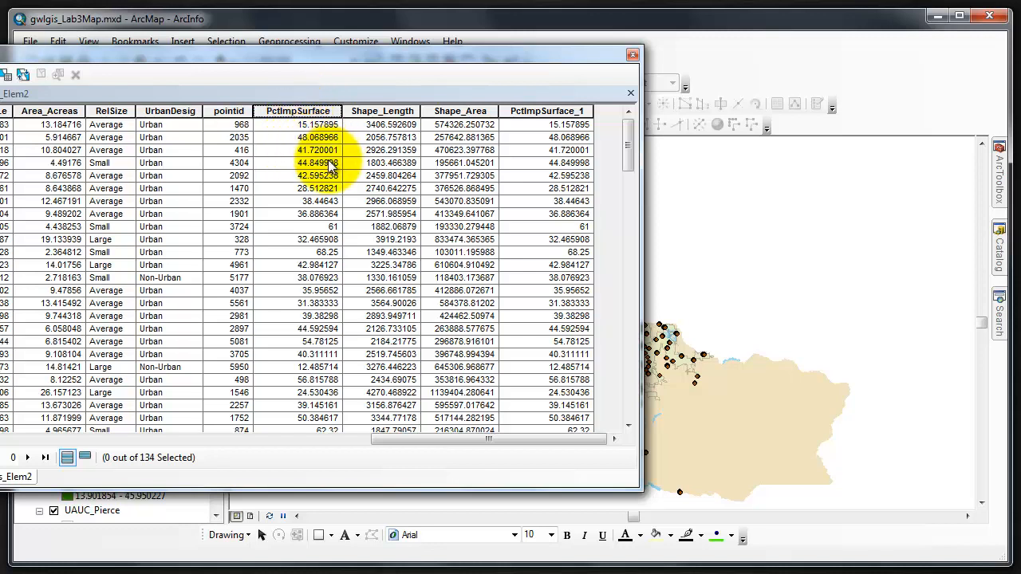
Add a Text field named ImpRank with a length of 10 to the SchoolGrounds_Elem2 table, and close the table.
{"action": "left_click", "coordinate": [8, 75]}
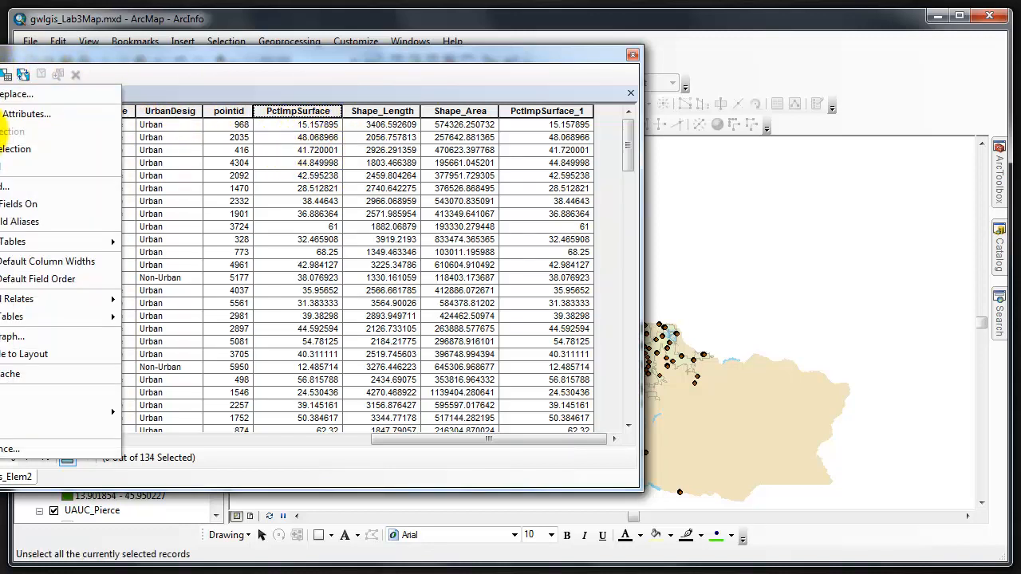
{"action": "left_click", "coordinate": [4, 186]}
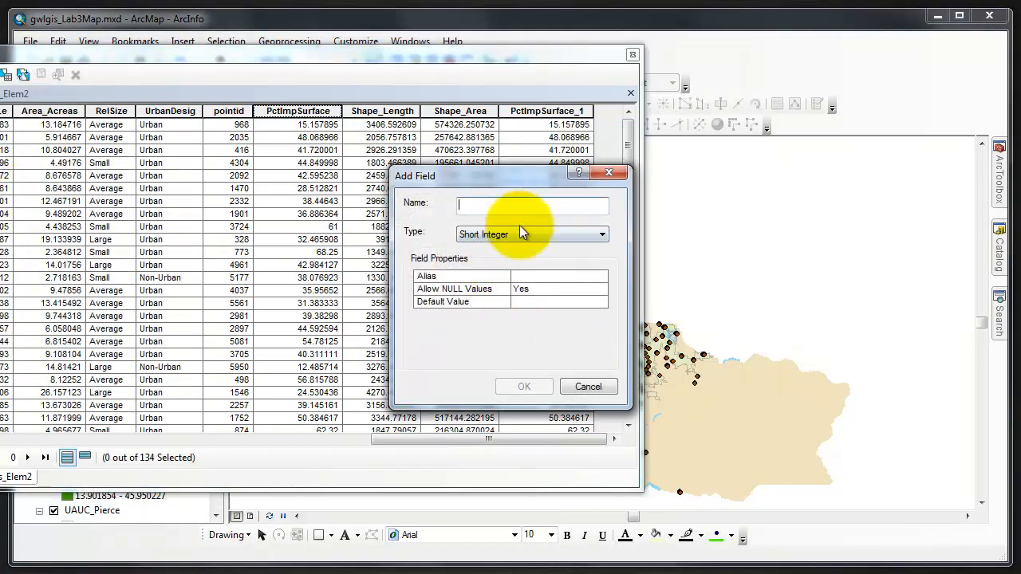
{"action": "left_click", "coordinate": [520, 233]}
{"action": "left_click", "coordinate": [492, 290]}
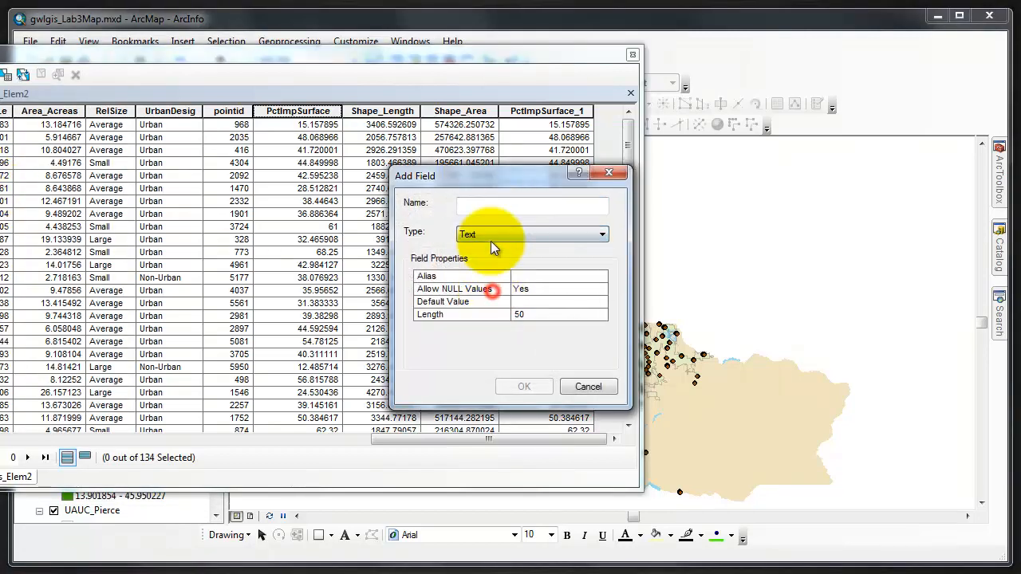
{"action": "left_click", "coordinate": [490, 206]}
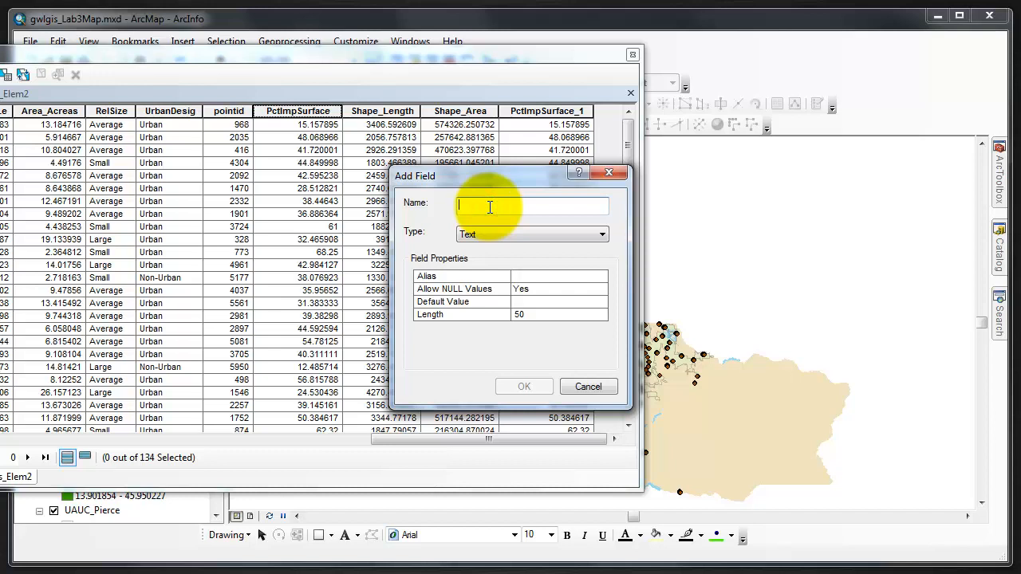
{"action": "type", "text": "ImpRank"}
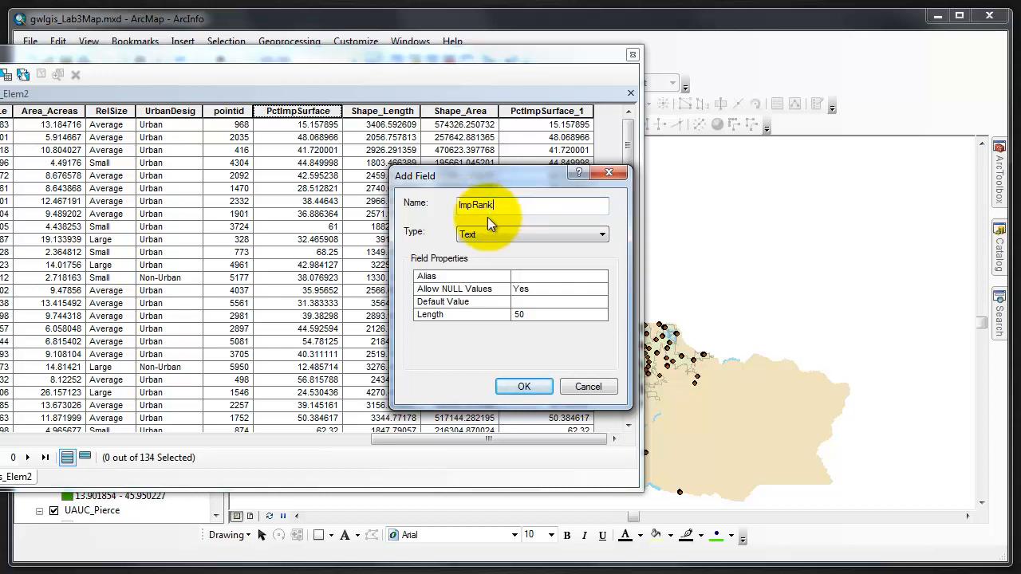
{"action": "left_click", "coordinate": [531, 316]}
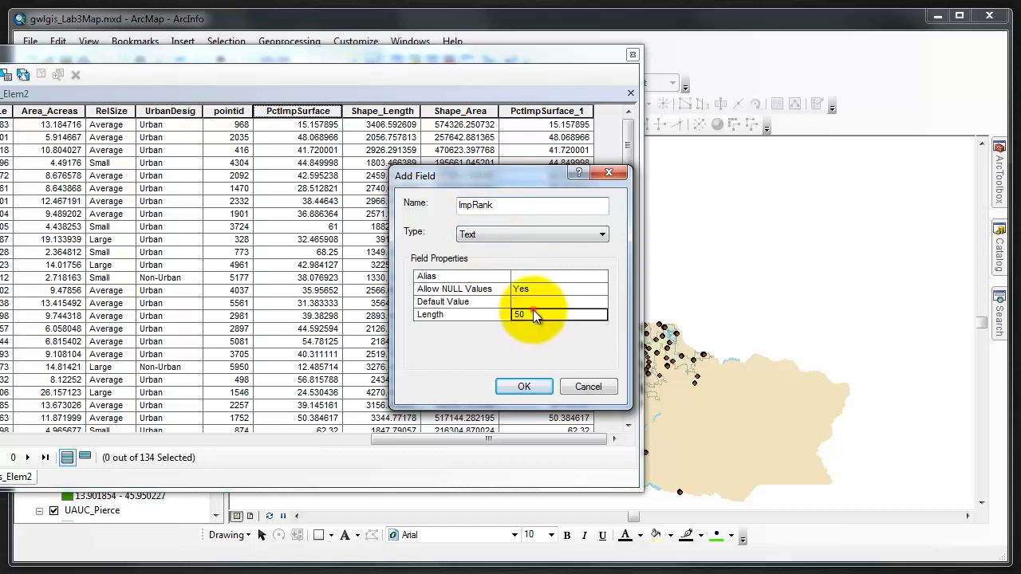
{"action": "double_click", "coordinate": [530, 315]}
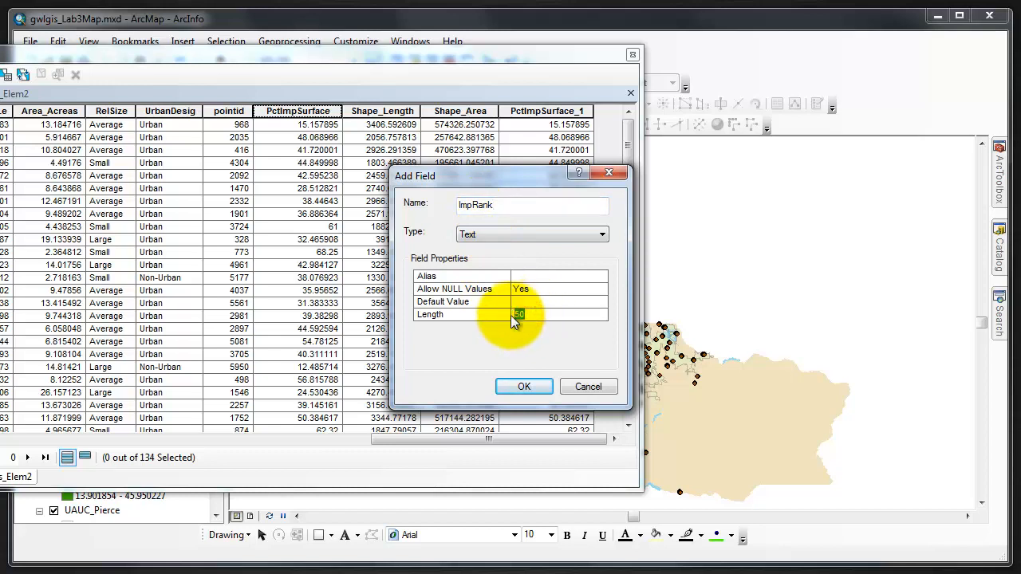
{"action": "left_click", "coordinate": [529, 386]}
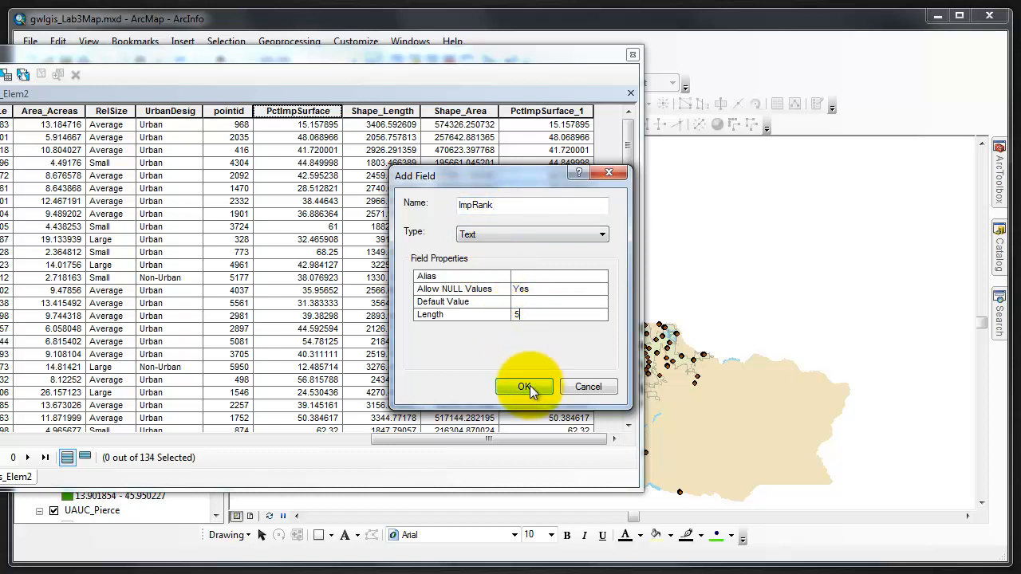
{"action": "double_click", "coordinate": [531, 314]}
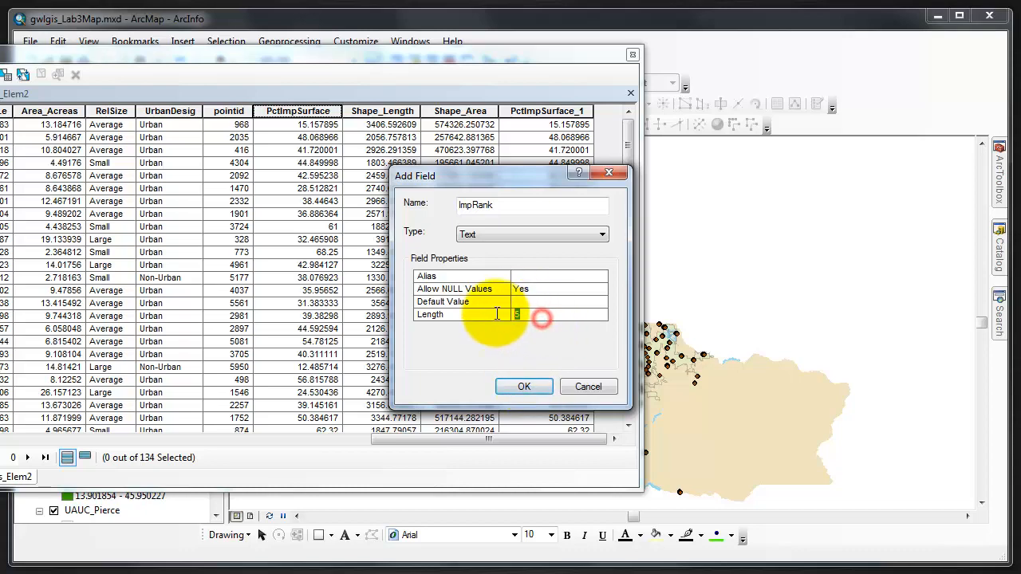
{"action": "type", "text": "10"}
{"action": "left_click", "coordinate": [515, 388]}
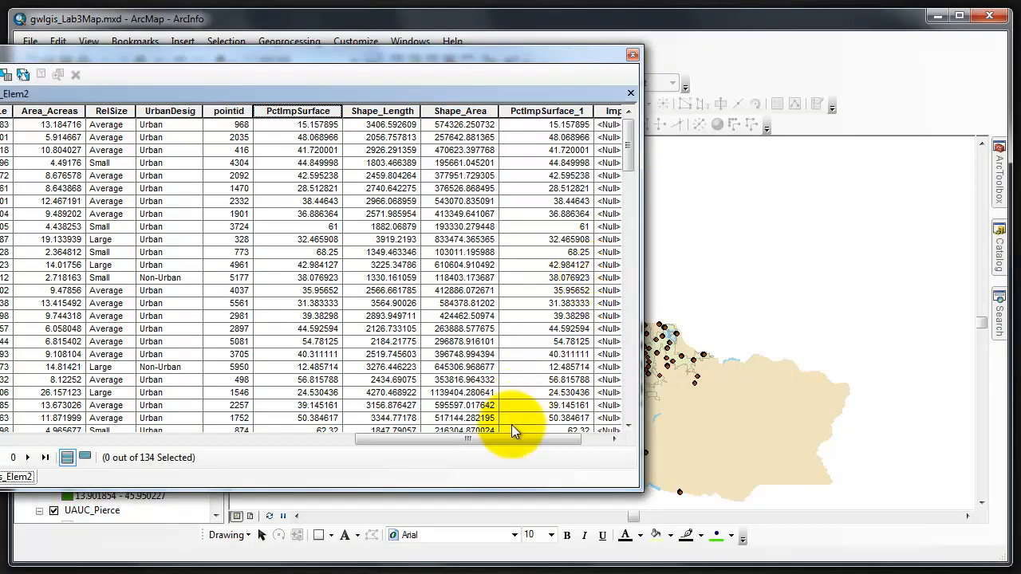
{"action": "left_click_drag", "start_coordinate": [509, 435], "coordinate": [630, 442]}
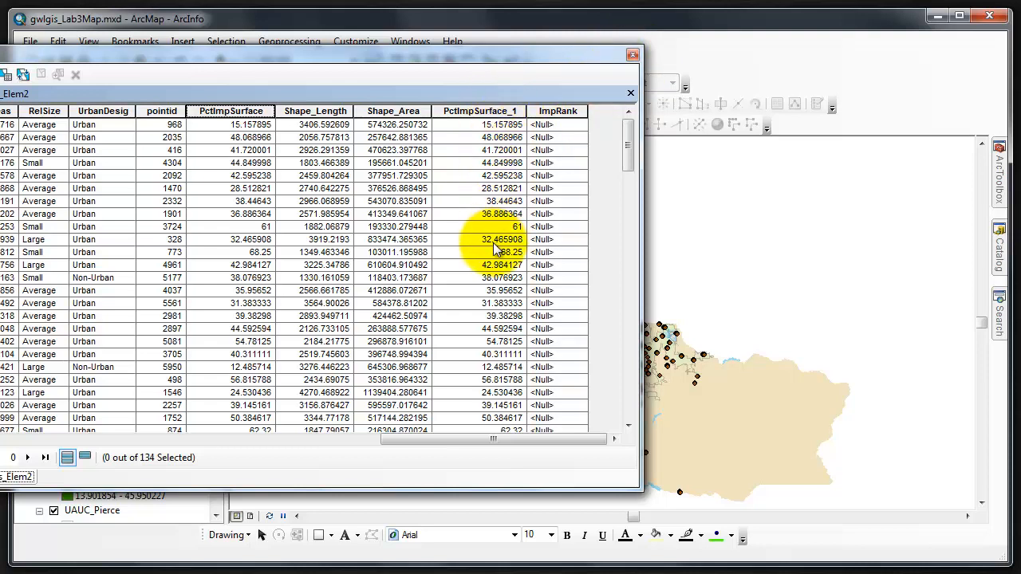
{"action": "left_click", "coordinate": [632, 57]}
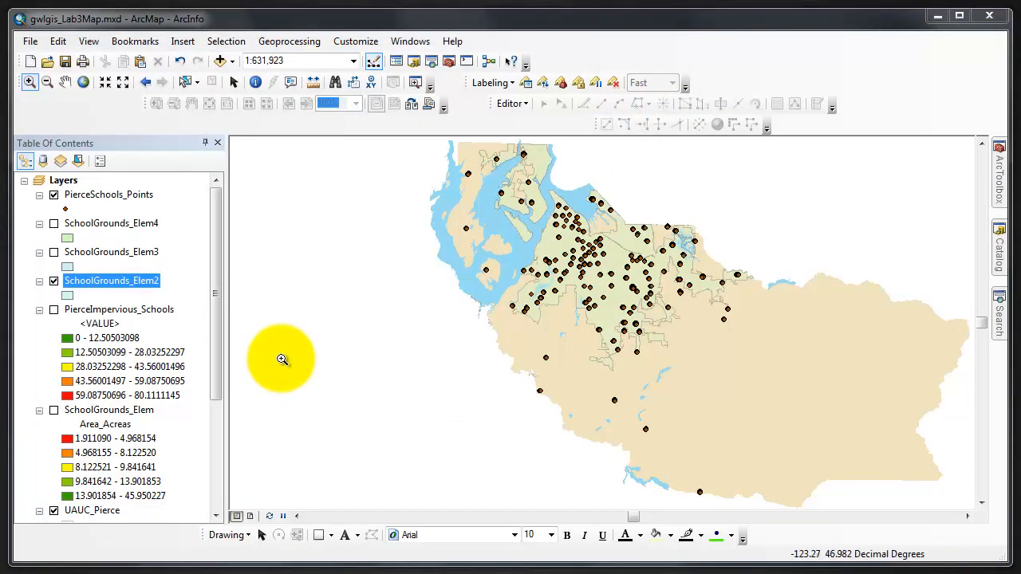
Set the SchoolGrounds_Elem2 layer's symbology to graduated colors based on the PctImpSurface_1 field.
{"action": "right_click", "coordinate": [125, 285]}
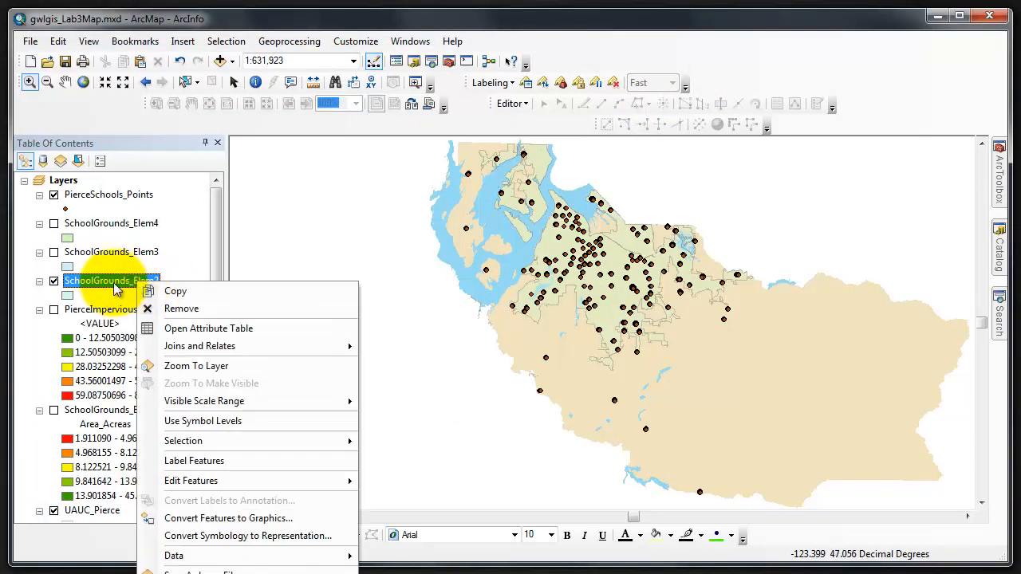
{"action": "left_click", "coordinate": [192, 573]}
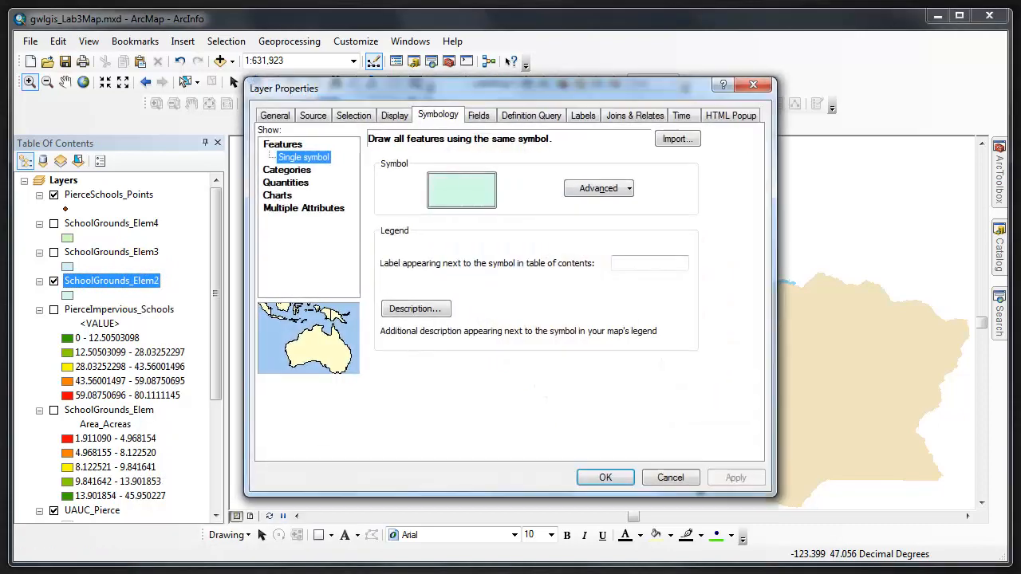
{"action": "left_click", "coordinate": [296, 169]}
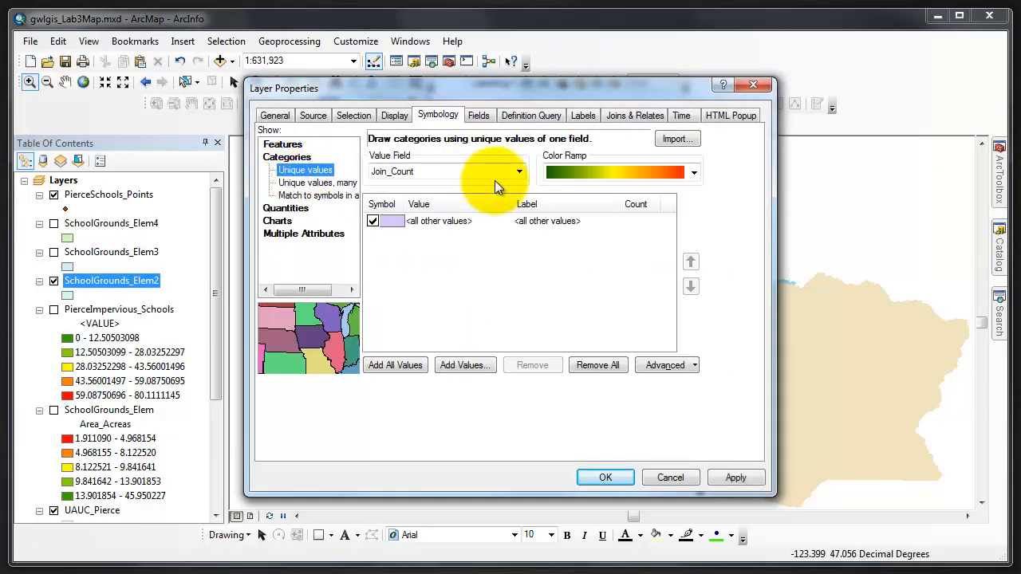
{"action": "left_click", "coordinate": [285, 209]}
{"action": "left_click", "coordinate": [539, 172]}
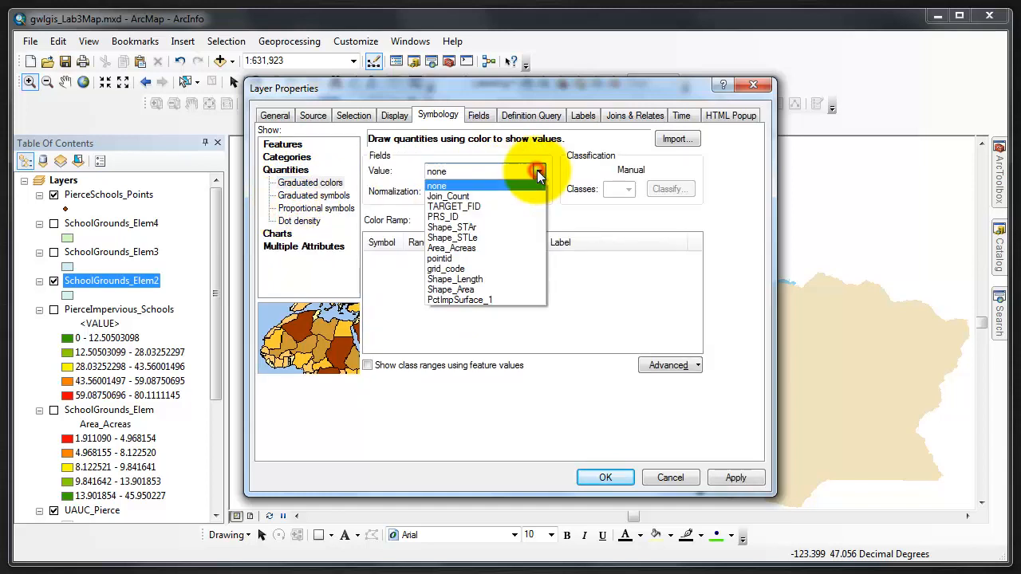
{"action": "left_click", "coordinate": [471, 299]}
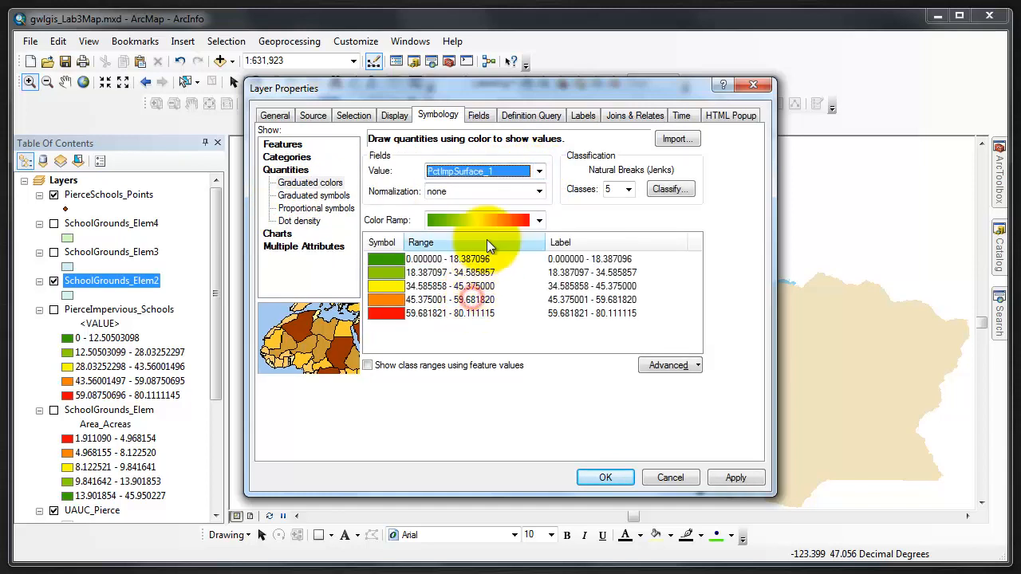
Change the classification method to Quantile with 5 classes and apply the symbology to the SchoolGrounds_Elem2 layer.
{"action": "left_click", "coordinate": [669, 189]}
{"action": "left_click", "coordinate": [535, 140]}
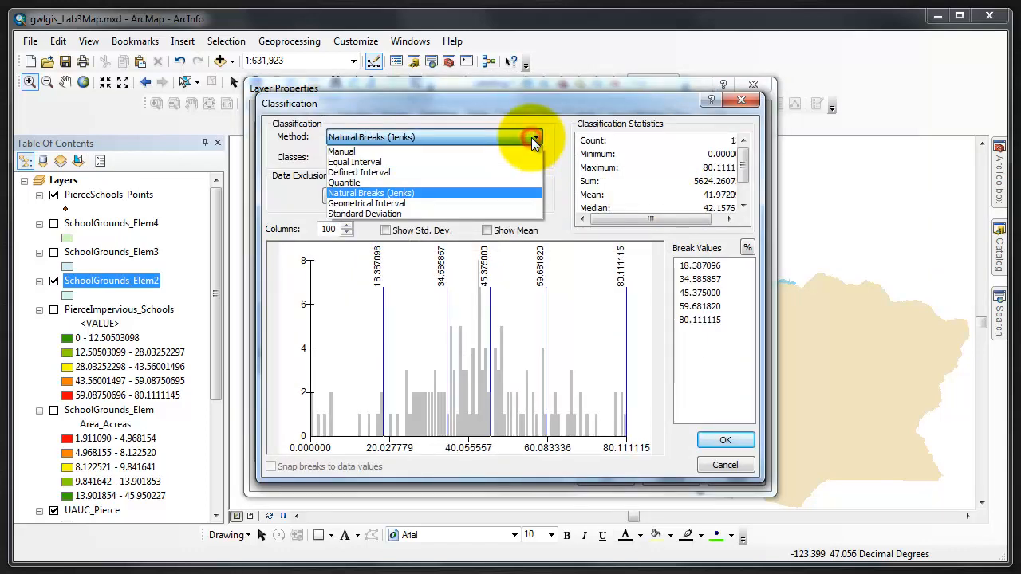
{"action": "left_click", "coordinate": [518, 183]}
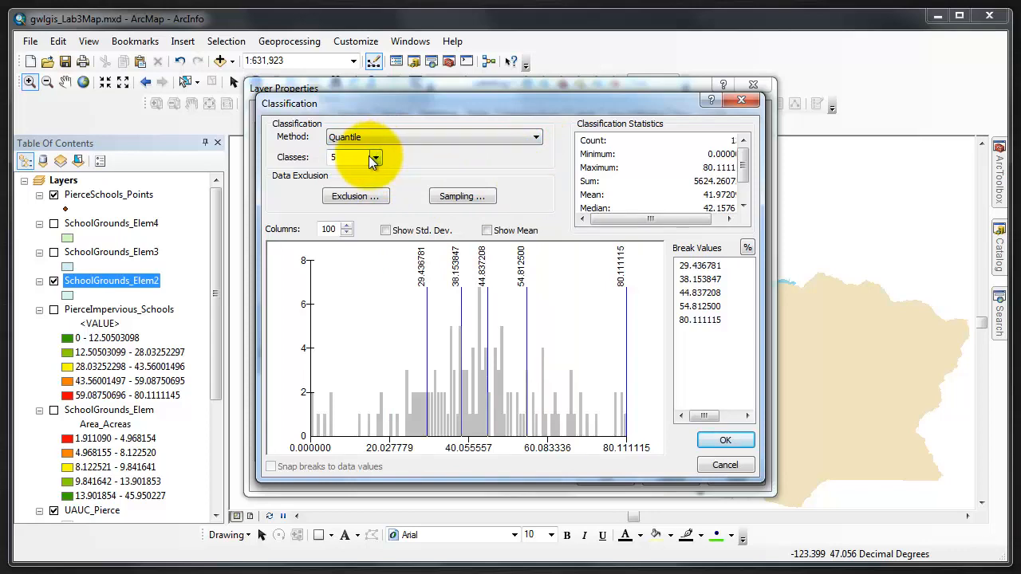
{"action": "left_click", "coordinate": [723, 441]}
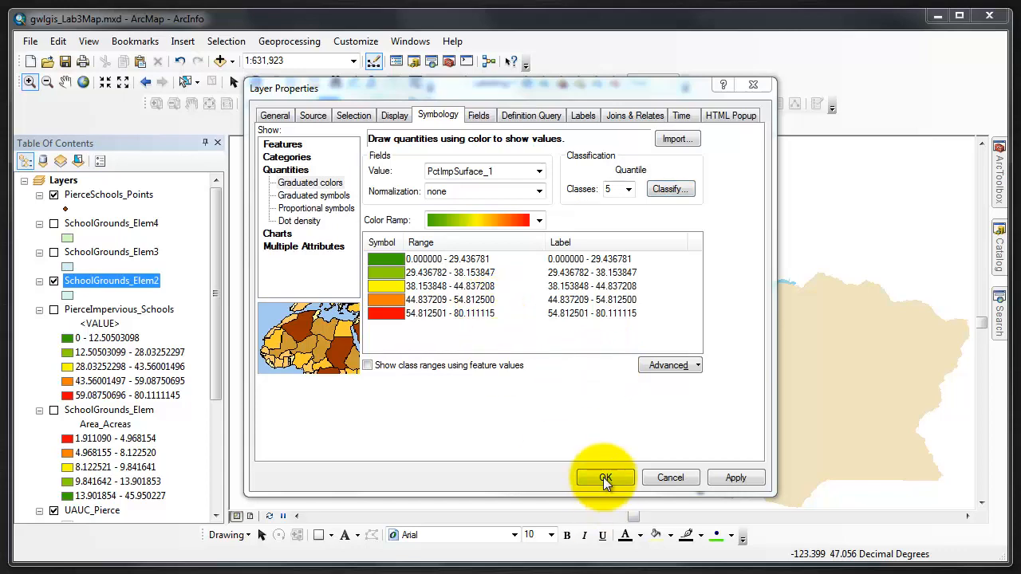
{"action": "left_click_drag", "start_coordinate": [549, 89], "coordinate": [505, 103]}
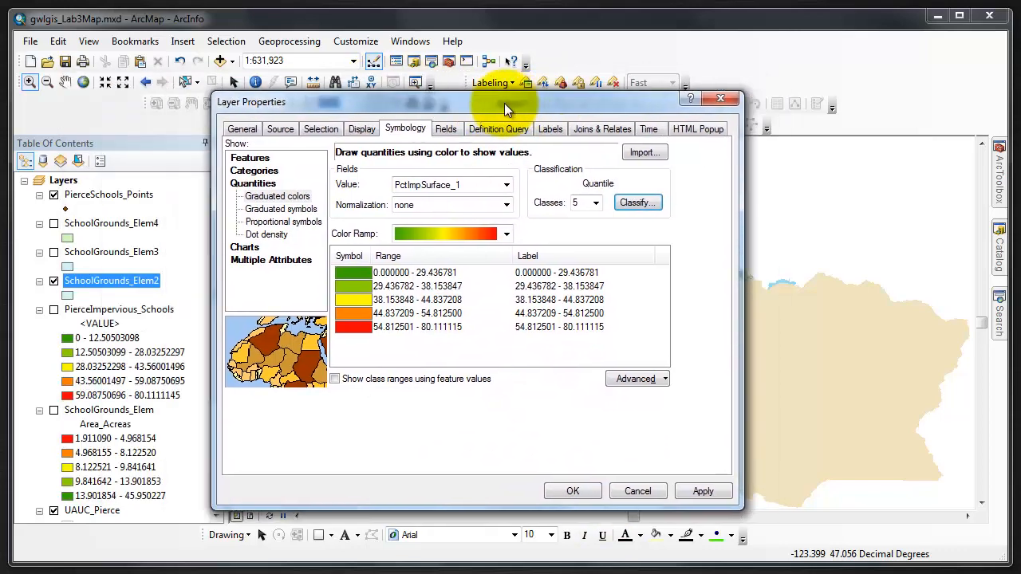
{"action": "left_click", "coordinate": [98, 277]}
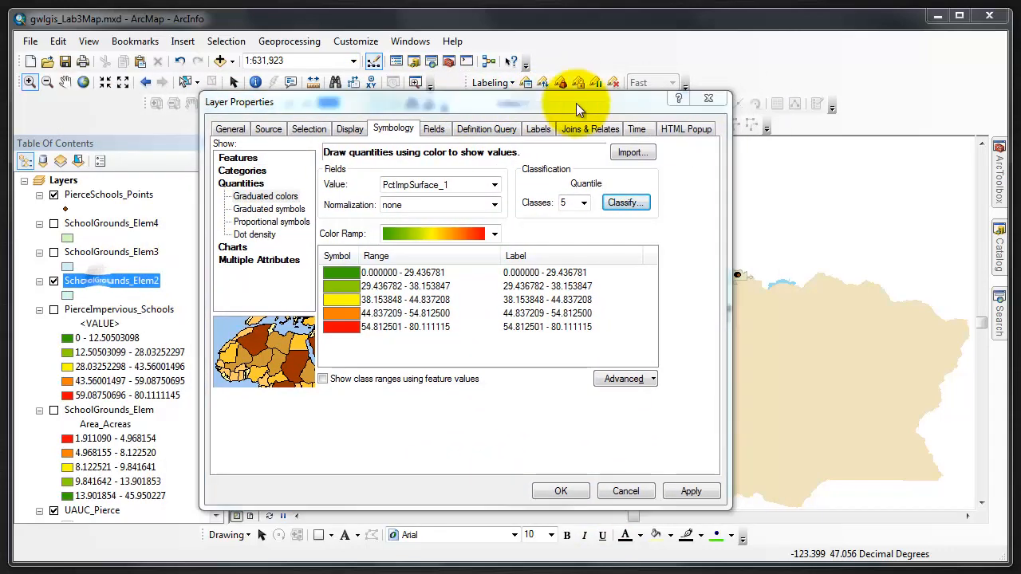
{"action": "left_click", "coordinate": [562, 490]}
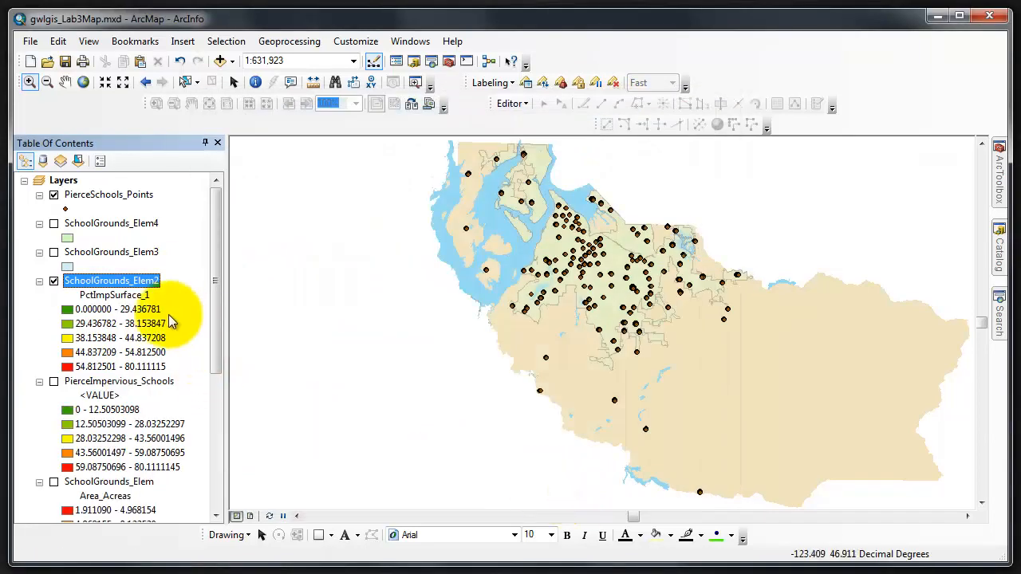
Open the SchoolGrounds_Elem2 attribute table beside the layer legend and start a Select by Attributes query on it.
{"action": "right_click", "coordinate": [126, 283]}
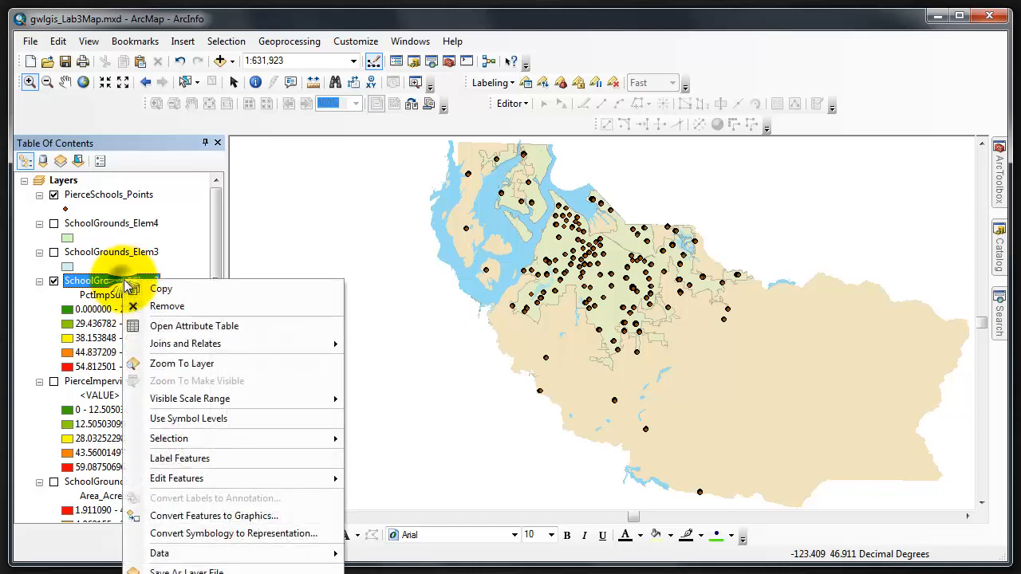
{"action": "left_click", "coordinate": [240, 324]}
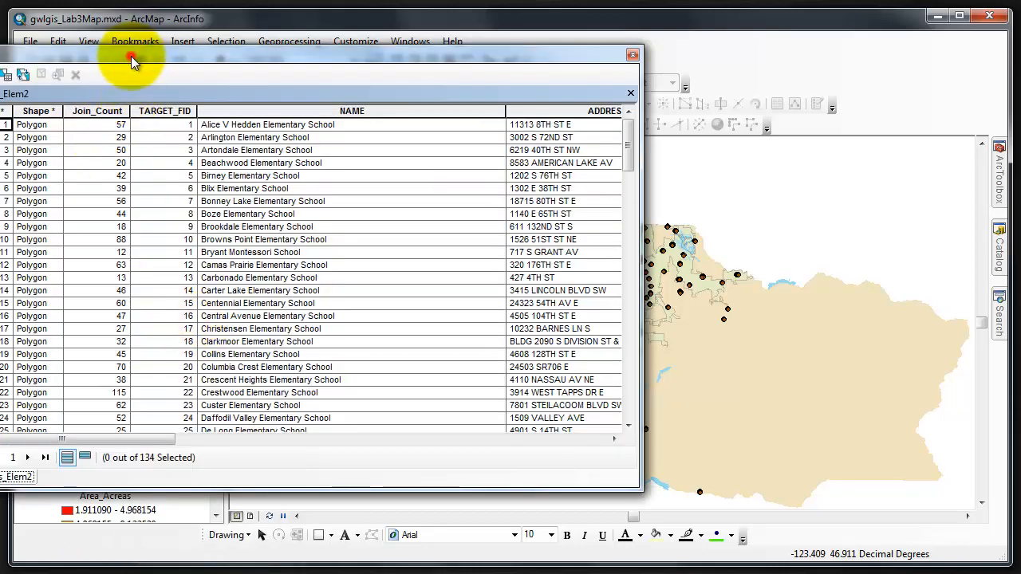
{"action": "left_click_drag", "start_coordinate": [131, 56], "coordinate": [445, 73]}
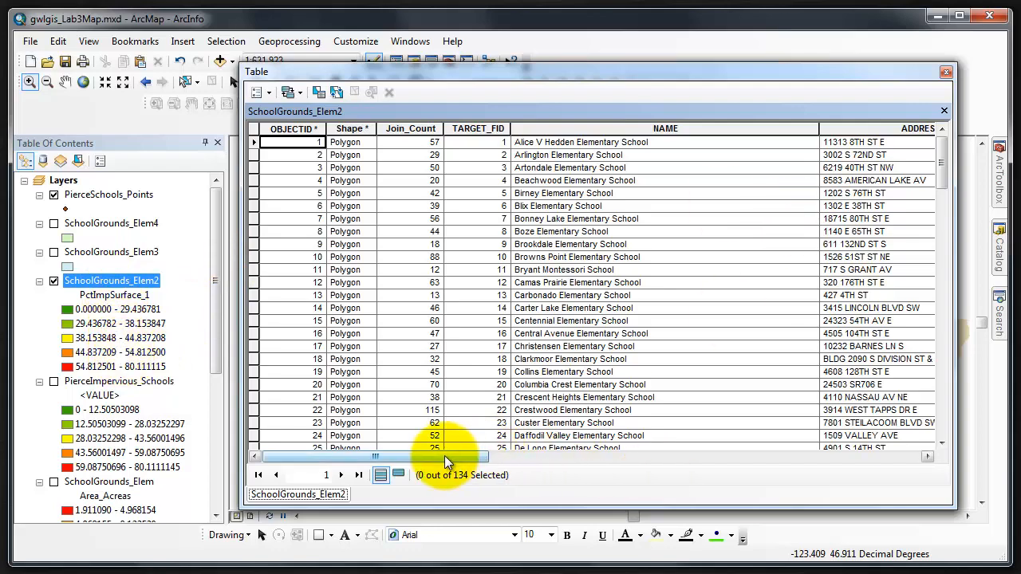
{"action": "left_click_drag", "start_coordinate": [445, 463], "coordinate": [939, 467]}
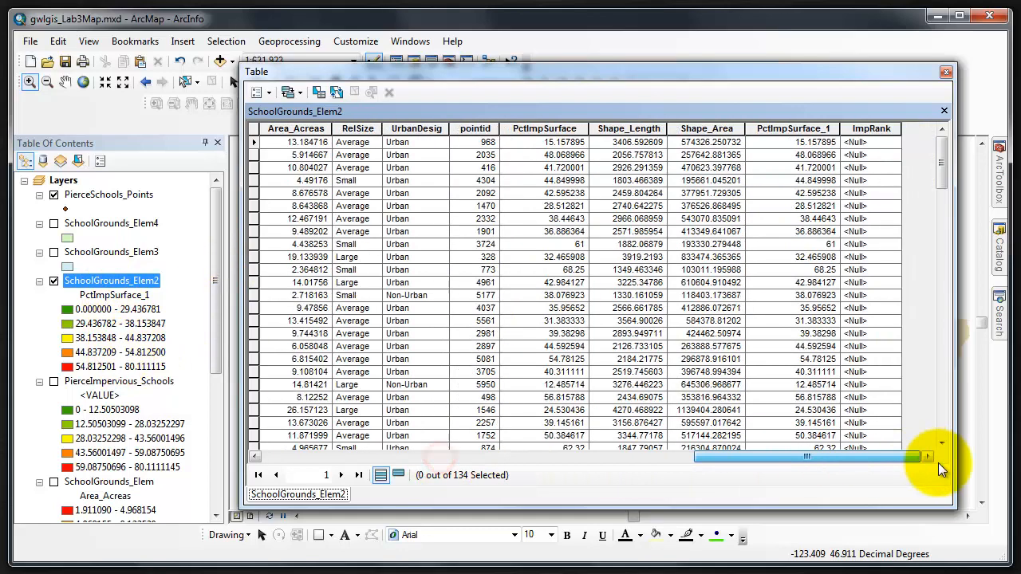
{"action": "right_click", "coordinate": [874, 128]}
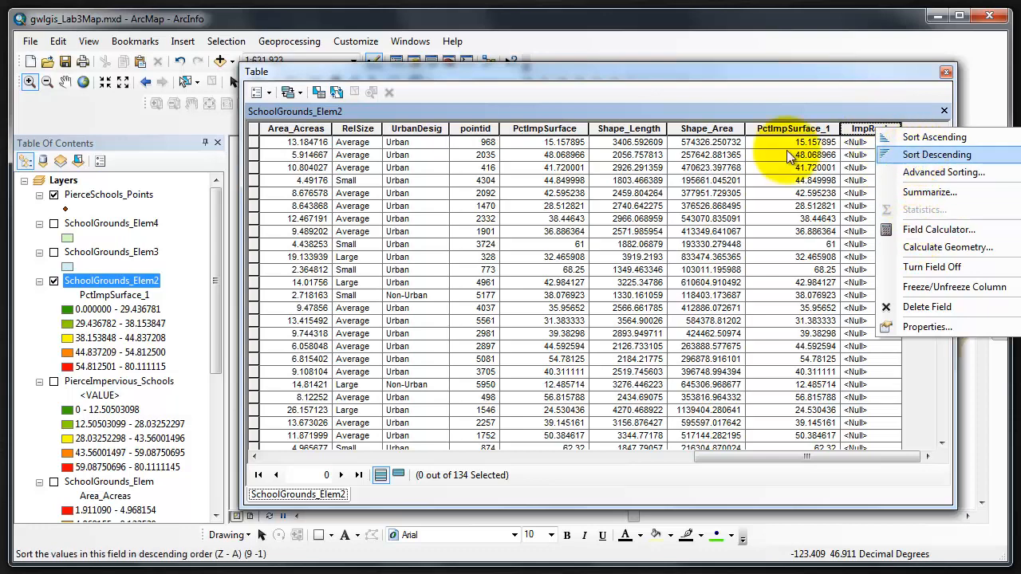
{"action": "left_click", "coordinate": [272, 92]}
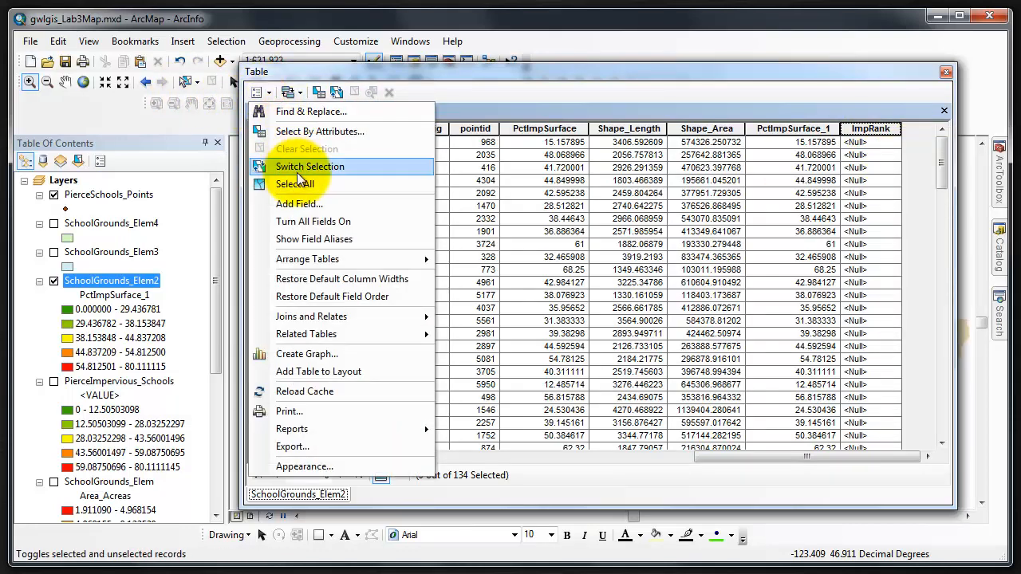
{"action": "left_click", "coordinate": [313, 131]}
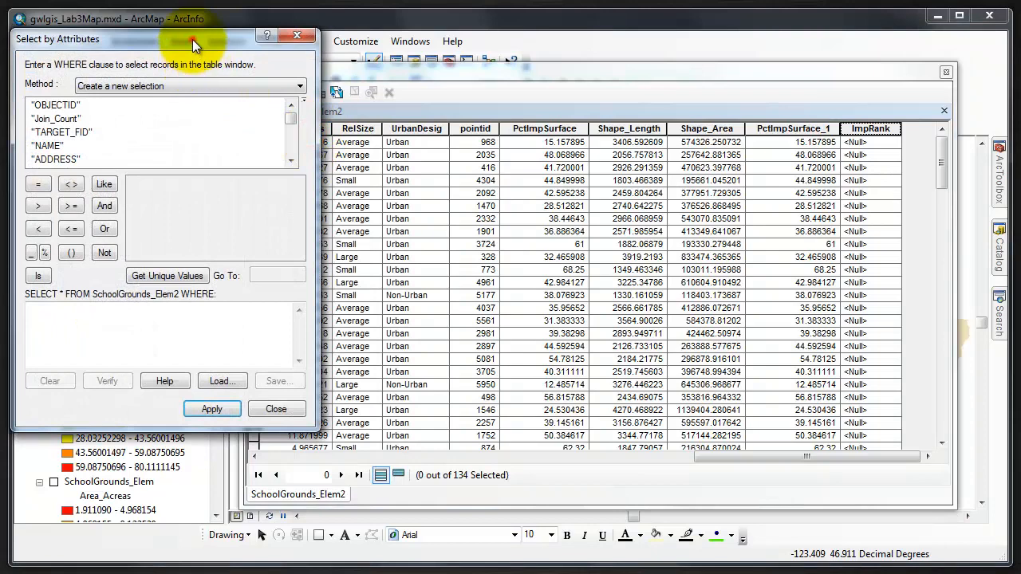
{"action": "left_click_drag", "start_coordinate": [193, 39], "coordinate": [524, 84]}
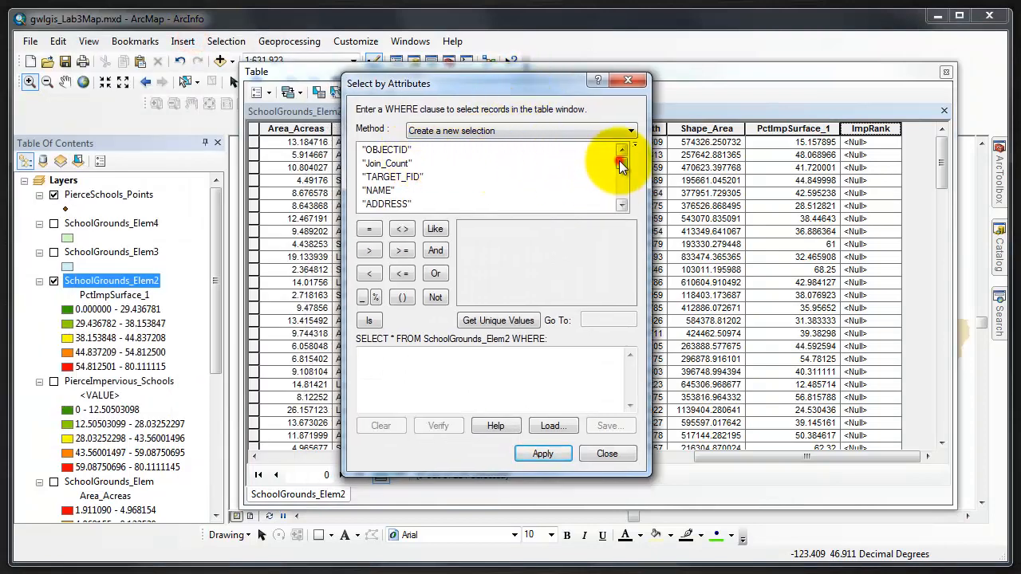
{"action": "left_click_drag", "start_coordinate": [619, 160], "coordinate": [626, 225]}
{"action": "double_click", "coordinate": [380, 204]}
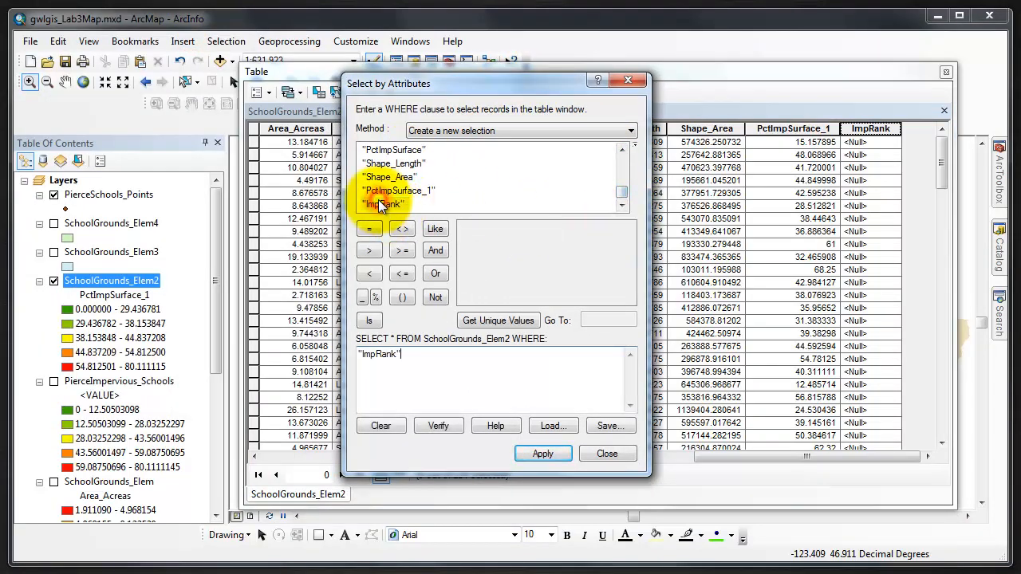
{"action": "left_click_drag", "start_coordinate": [407, 354], "coordinate": [299, 351]}
{"action": "key", "text": "Delete"}
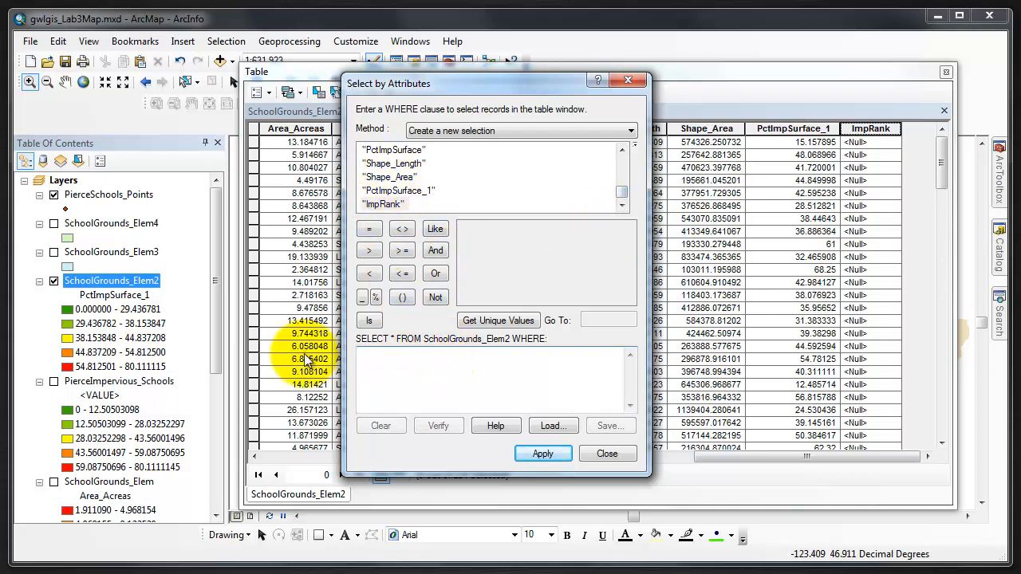
Select the SchoolGrounds_Elem2 records that match the expression "PctImpSurface_1" < 29.436781.
{"action": "left_click", "coordinate": [396, 191]}
{"action": "double_click", "coordinate": [395, 189]}
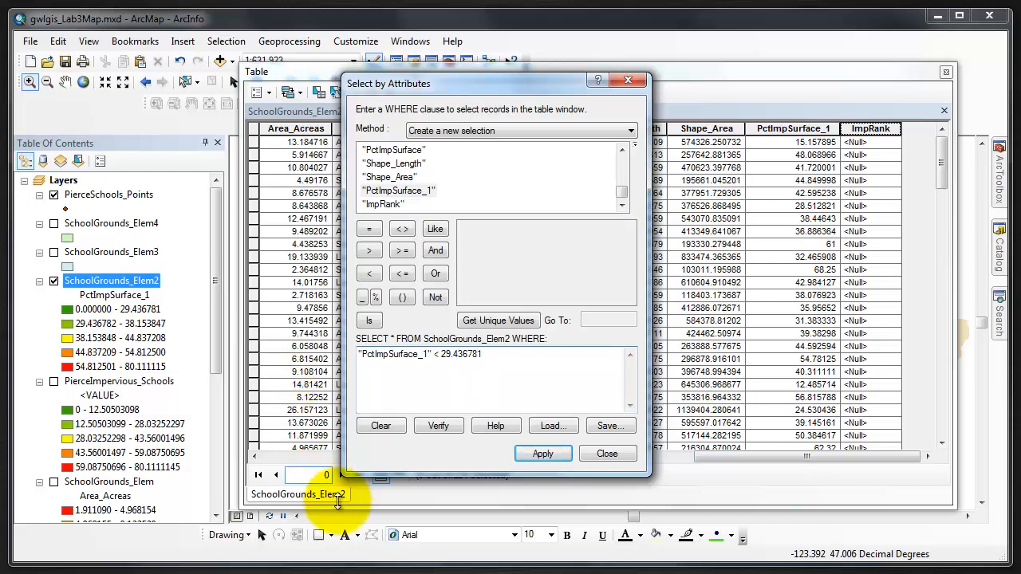
{"action": "left_click", "coordinate": [542, 452]}
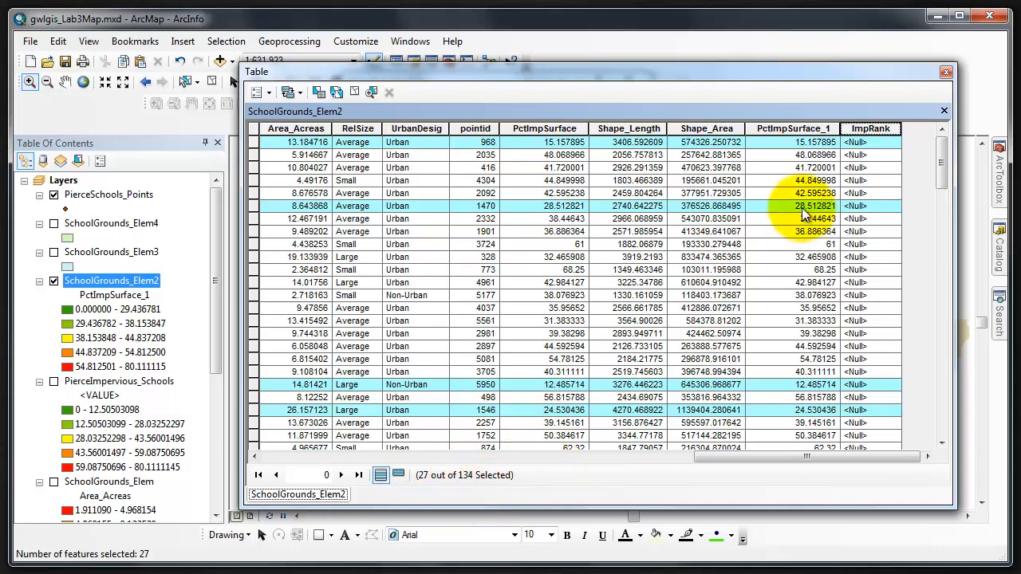
Calculate the ImpRank field as "1" for the selected SchoolGrounds_Elem2 records.
{"action": "right_click", "coordinate": [859, 131]}
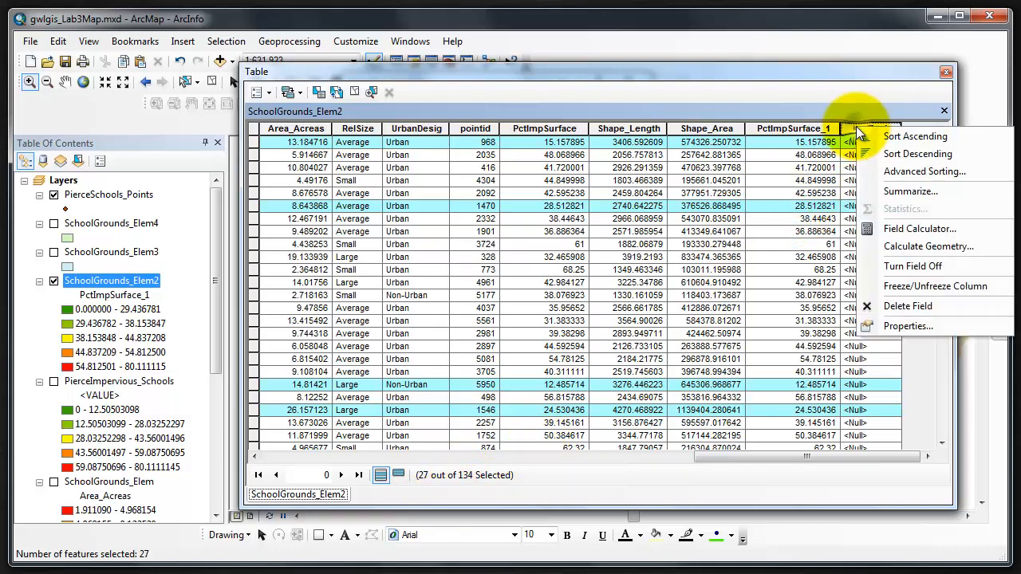
{"action": "left_click", "coordinate": [896, 229]}
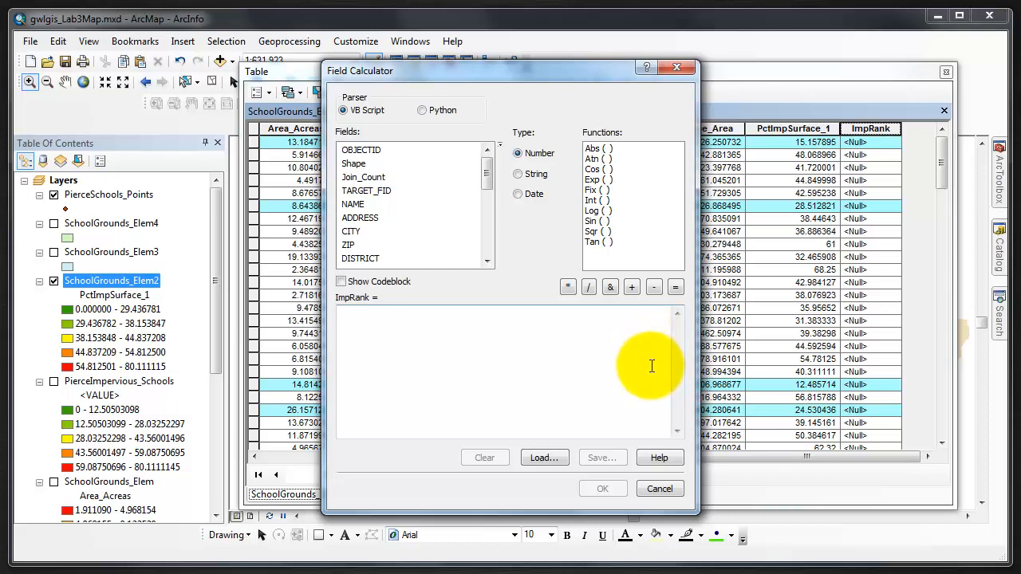
{"action": "left_click", "coordinate": [401, 327]}
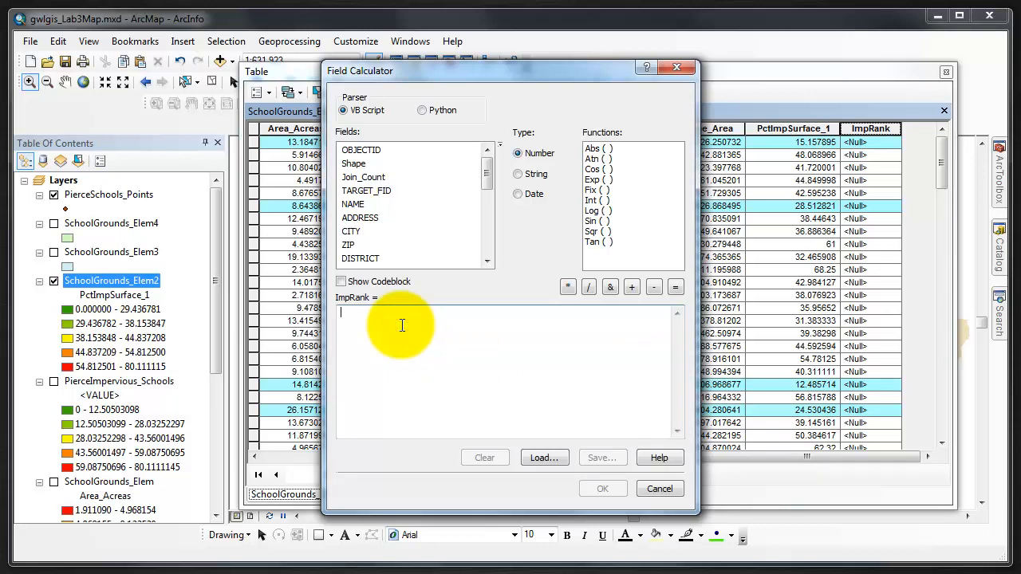
{"action": "type", "text": "\"1"}
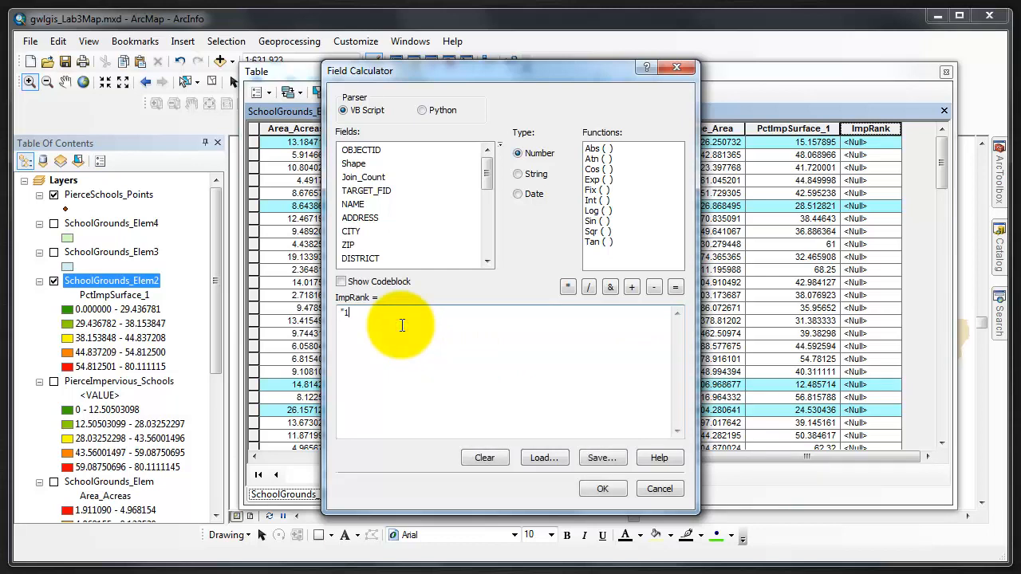
{"action": "left_click", "coordinate": [603, 488]}
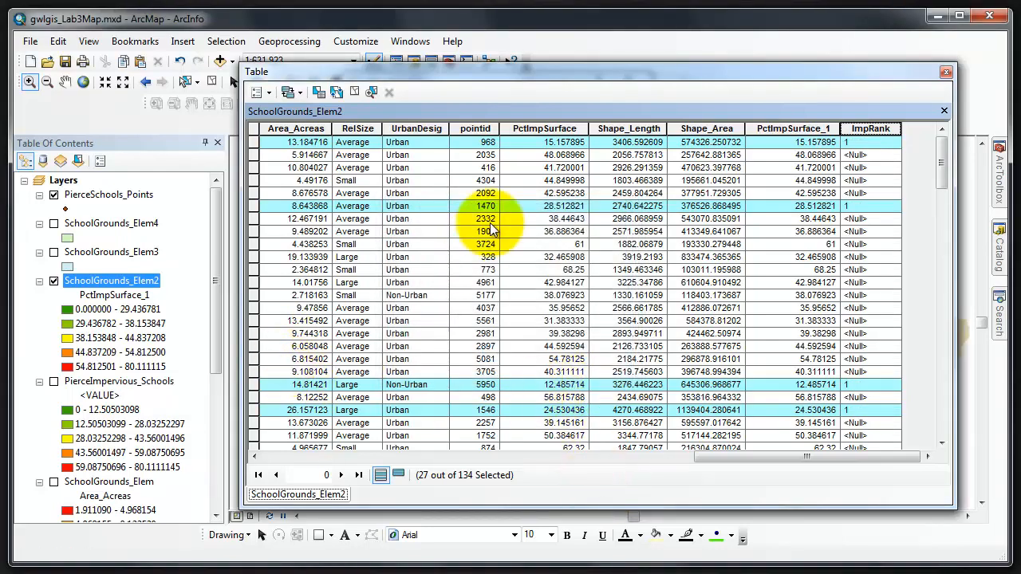
Clear the selection and reselect records with the operator changed to less-than-or-equal, using "PctImpSurface_1" <= 29.436781.
{"action": "left_click", "coordinate": [355, 94]}
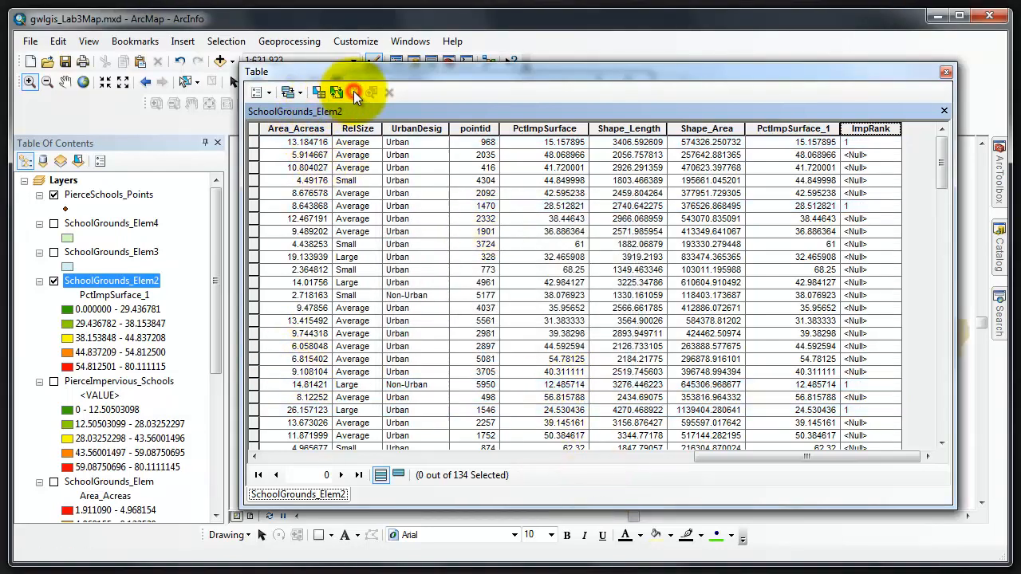
{"action": "left_click", "coordinate": [268, 95]}
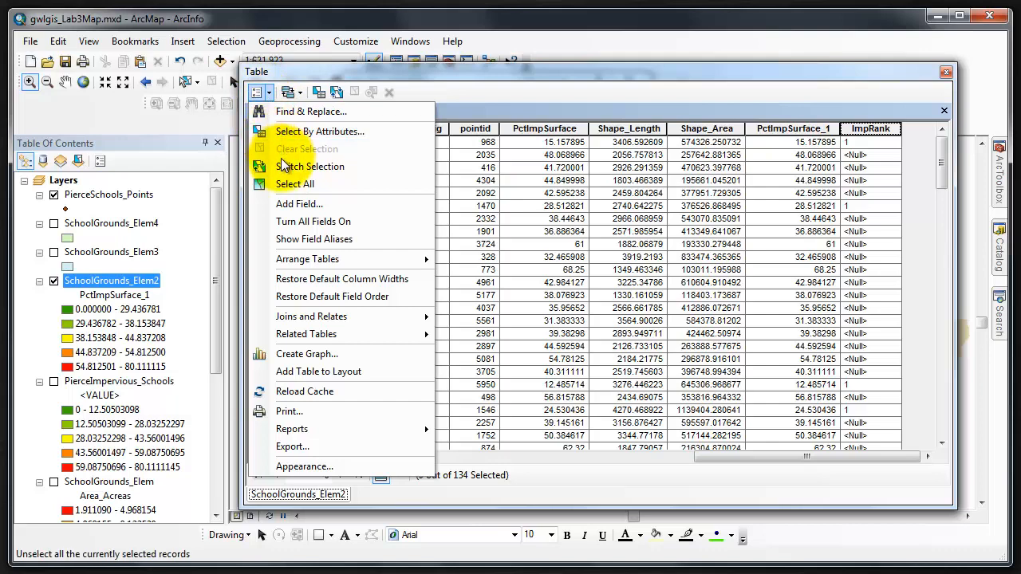
{"action": "left_click", "coordinate": [291, 131]}
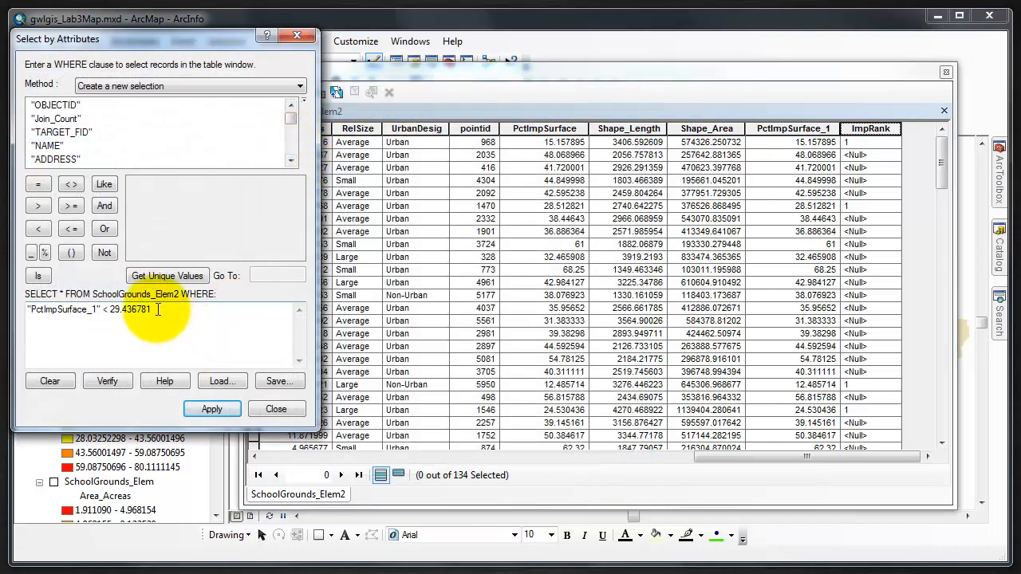
{"action": "left_click_drag", "start_coordinate": [154, 311], "coordinate": [106, 311]}
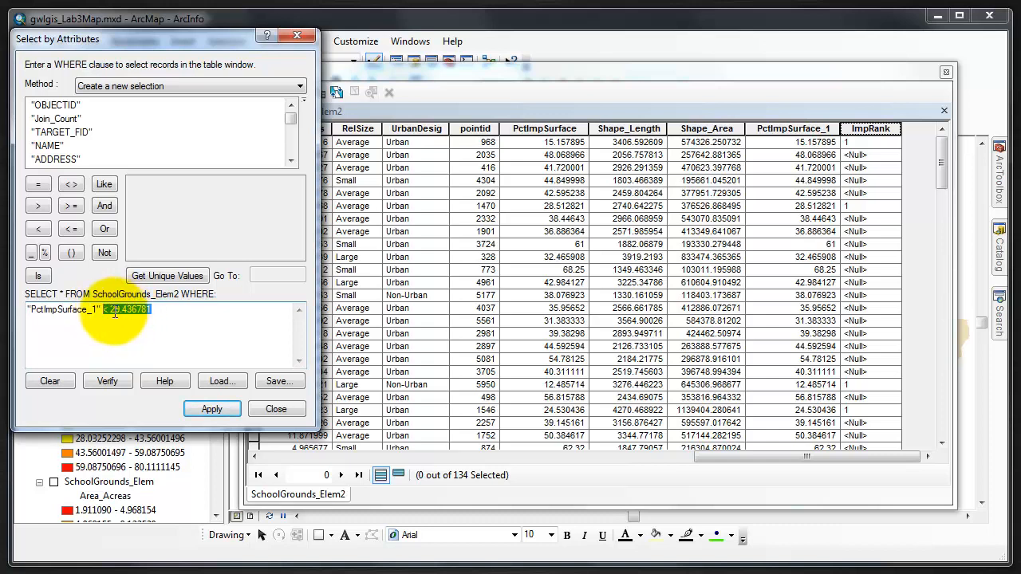
{"action": "left_click", "coordinate": [110, 313]}
{"action": "left_click_drag", "start_coordinate": [110, 312], "coordinate": [102, 311]}
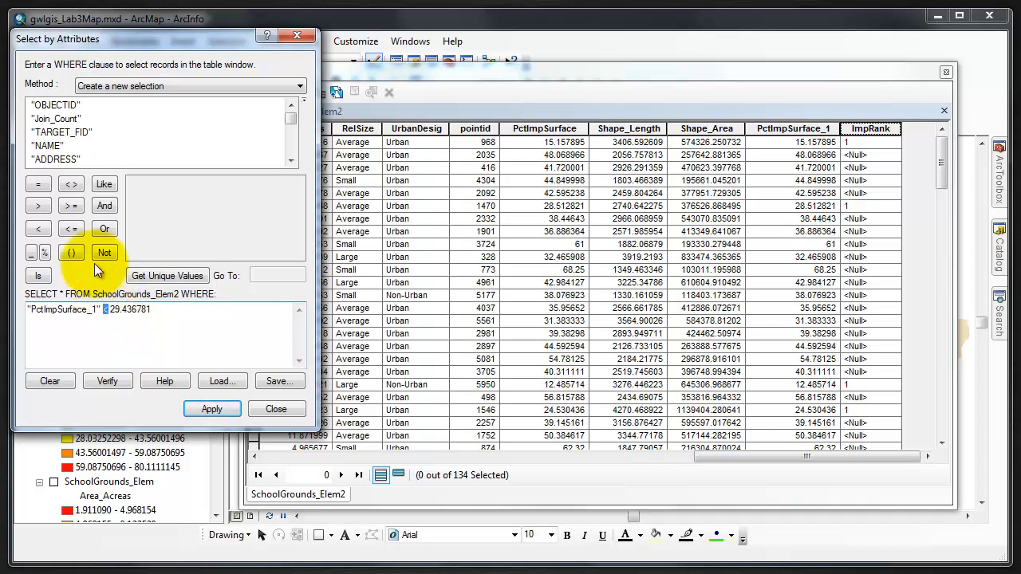
{"action": "left_click", "coordinate": [71, 230]}
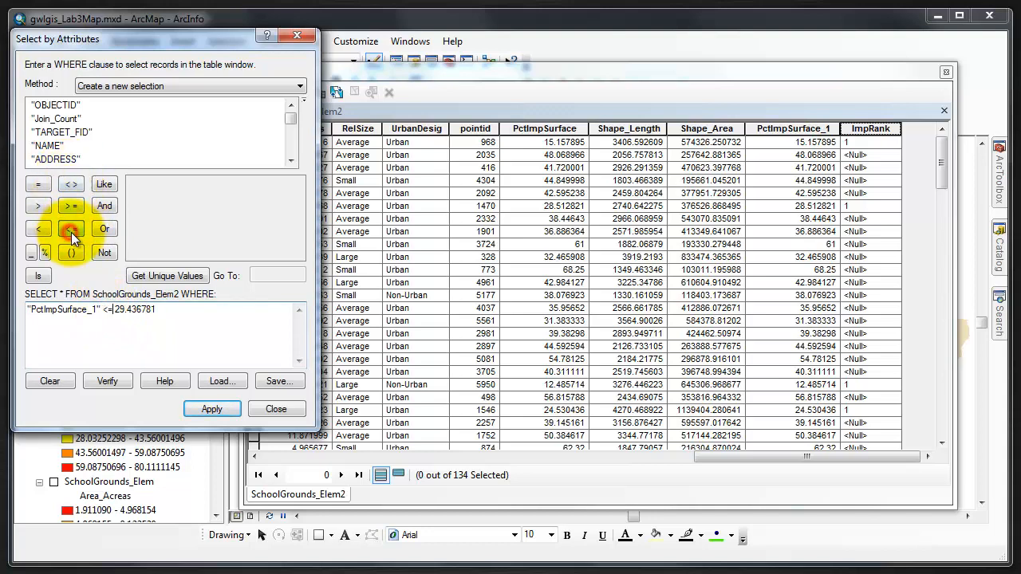
{"action": "left_click", "coordinate": [211, 410]}
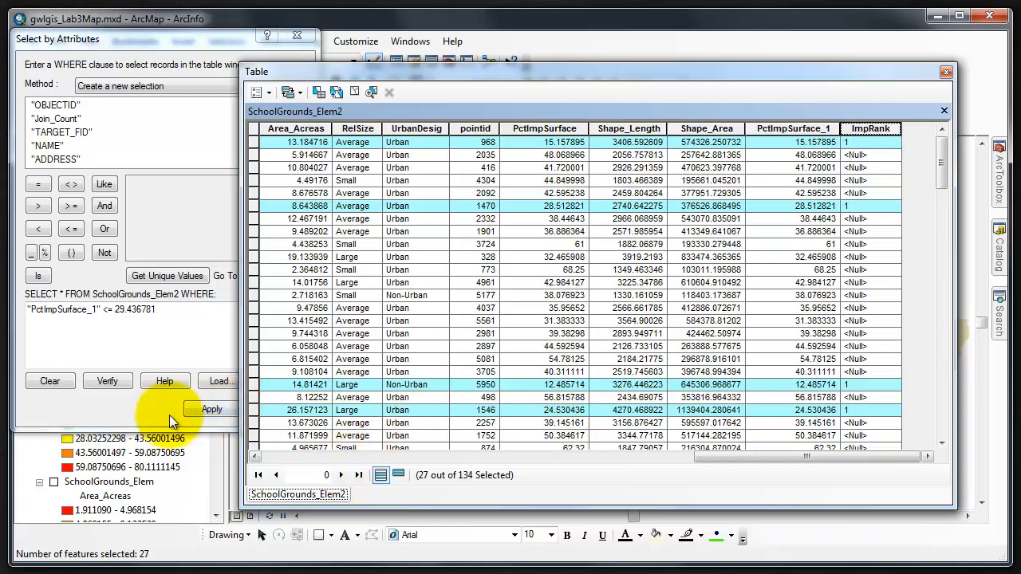
Select the SchoolGrounds_Elem2 records that match the expression "PctImpSurface_1" >= 54.812501.
{"action": "left_click_drag", "start_coordinate": [158, 310], "coordinate": [102, 318]}
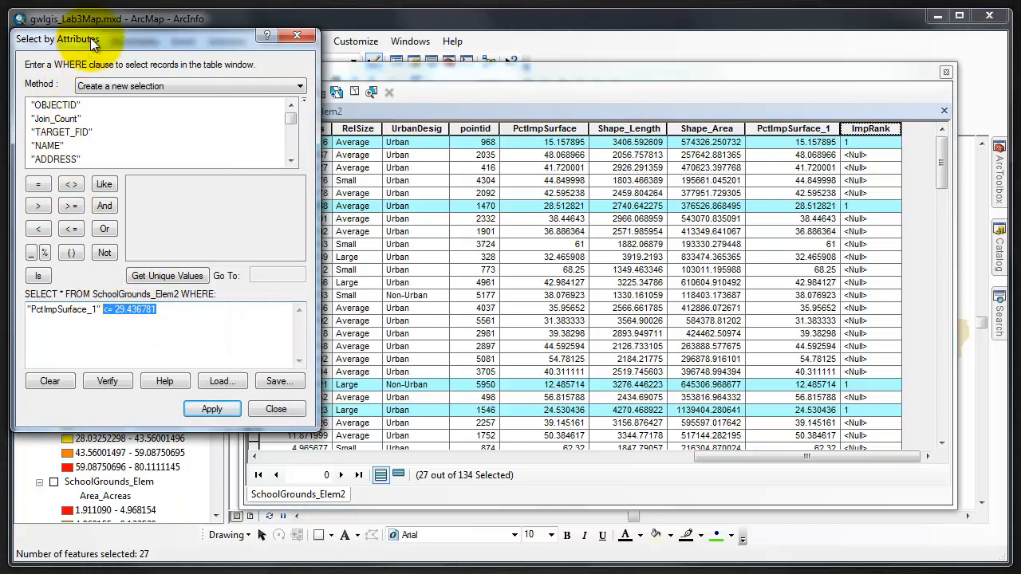
{"action": "left_click_drag", "start_coordinate": [93, 39], "coordinate": [388, 120]}
{"action": "left_click", "coordinate": [366, 285]}
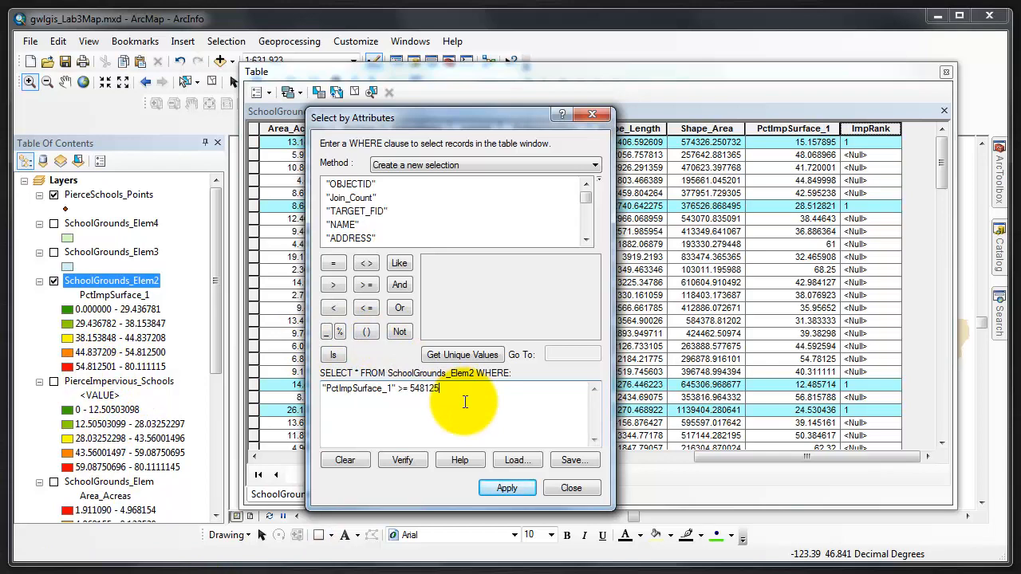
{"action": "left_click", "coordinate": [506, 487]}
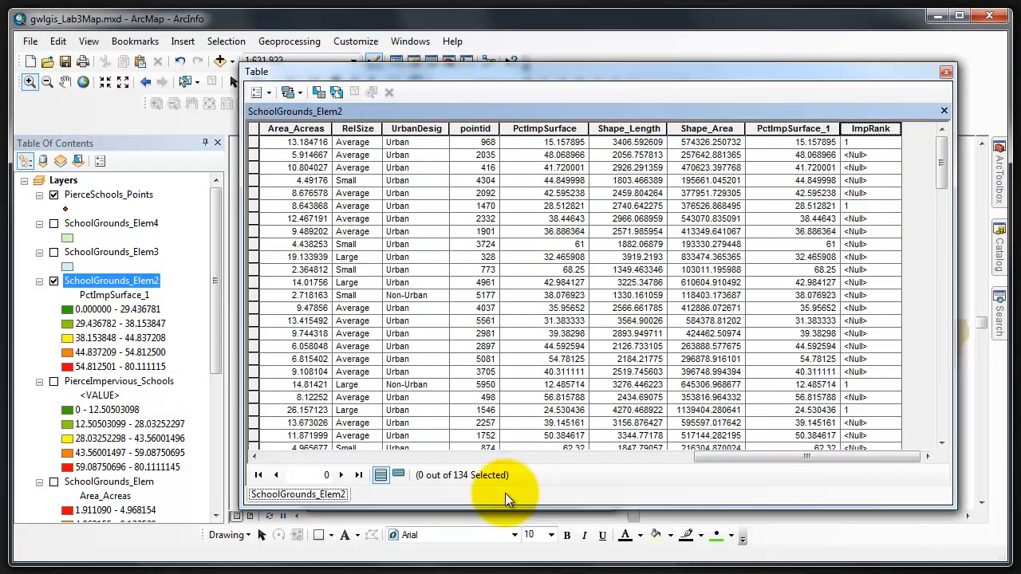
{"action": "left_click", "coordinate": [257, 92]}
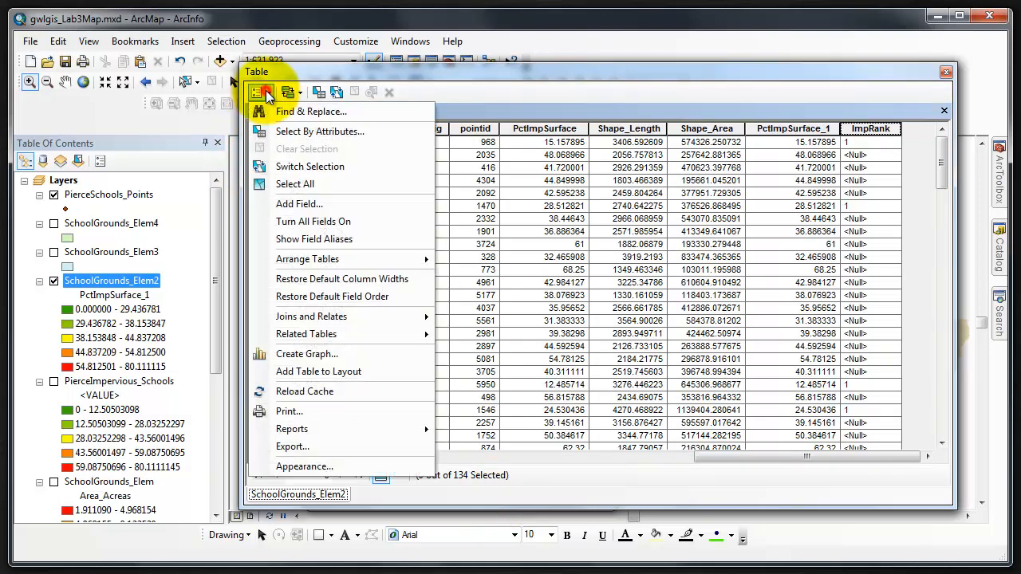
{"action": "left_click", "coordinate": [289, 136]}
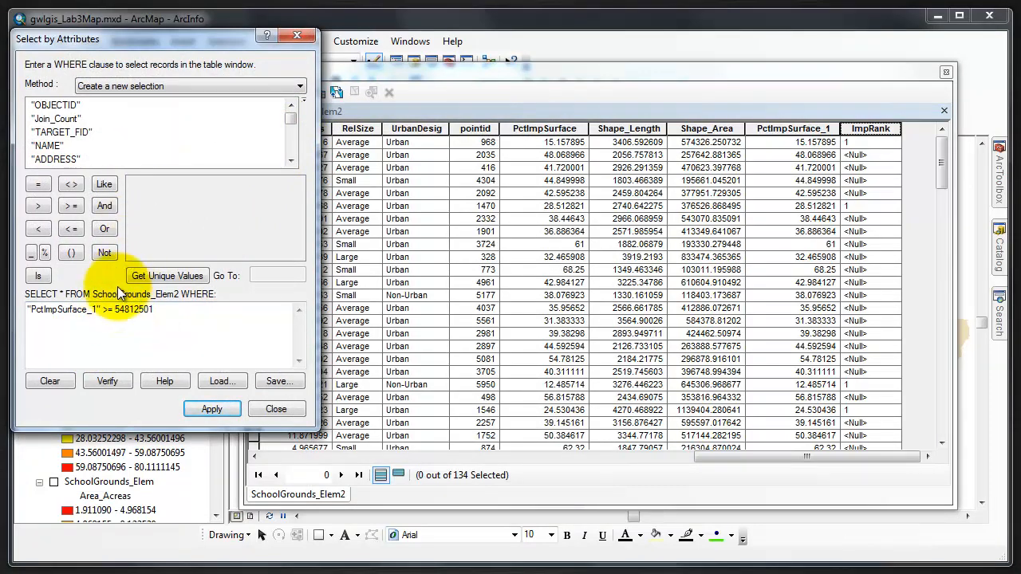
{"action": "left_click", "coordinate": [125, 309]}
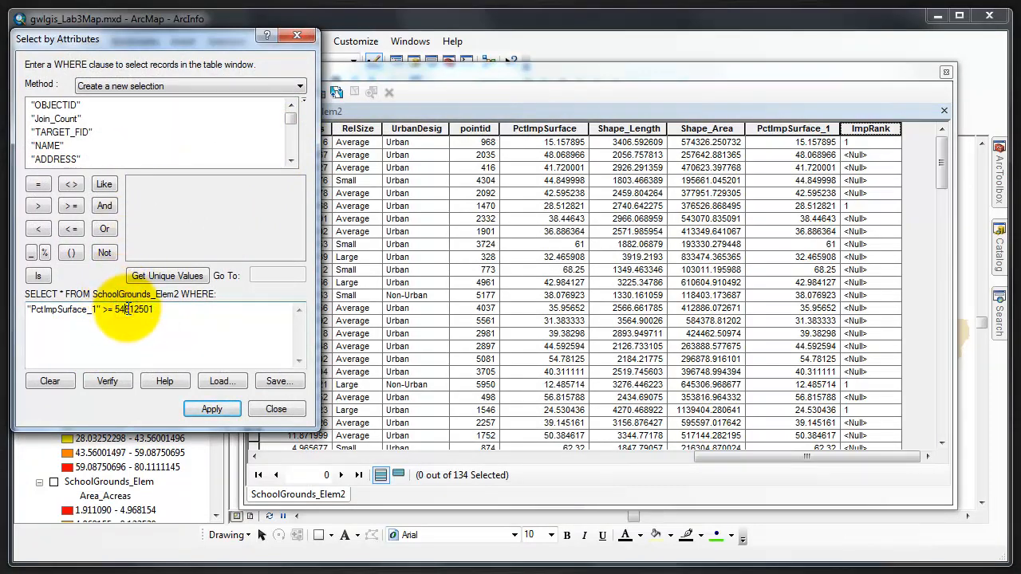
{"action": "left_click_drag", "start_coordinate": [129, 40], "coordinate": [398, 83]}
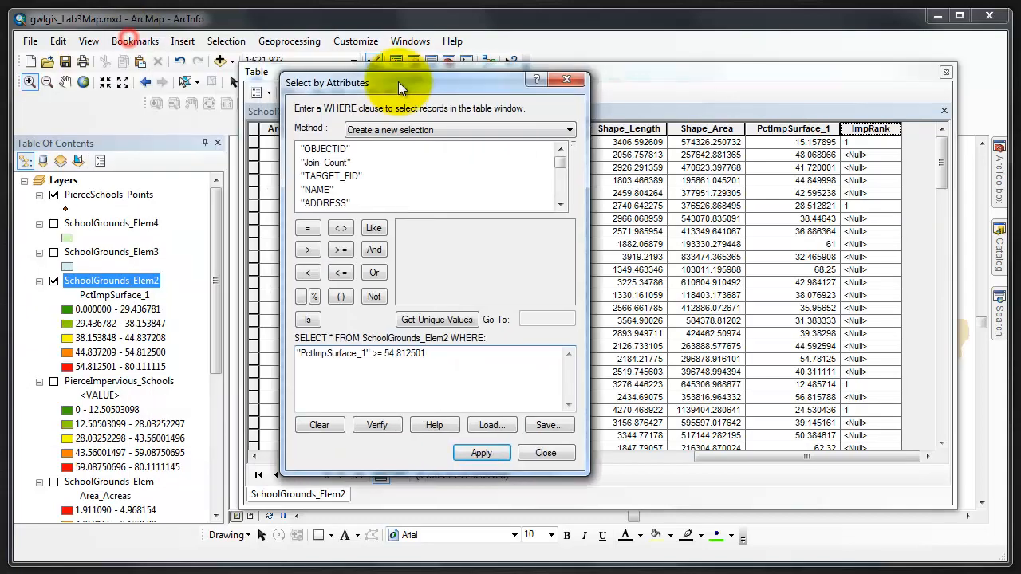
{"action": "left_click", "coordinate": [482, 452]}
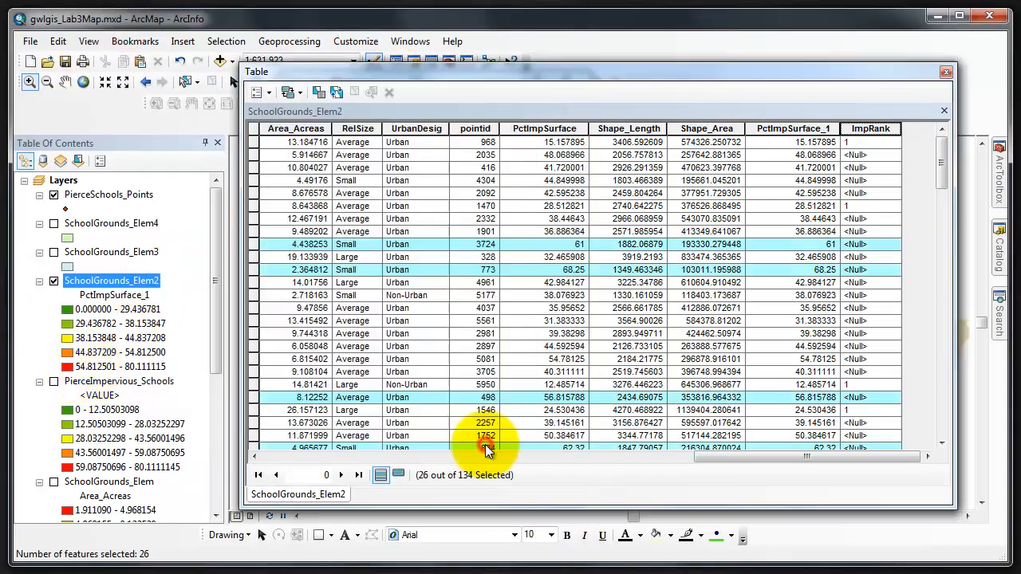
Calculate the ImpRank field as "3" for the selected high-impervious records.
{"action": "right_click", "coordinate": [875, 135]}
{"action": "left_click", "coordinate": [905, 230]}
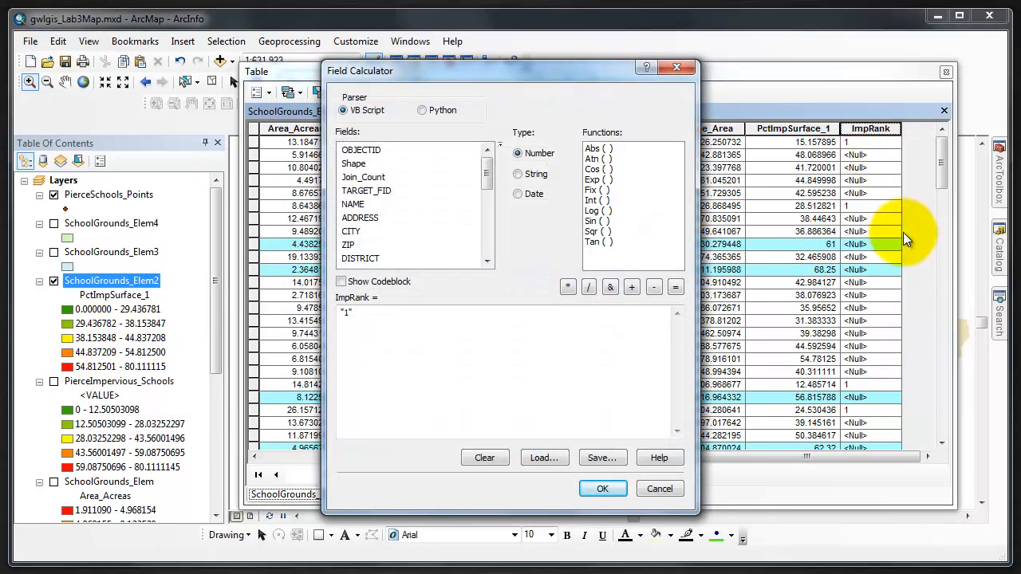
{"action": "left_click", "coordinate": [382, 315]}
{"action": "left_click_drag", "start_coordinate": [361, 314], "coordinate": [315, 318]}
{"action": "type", "text": "\"3"}
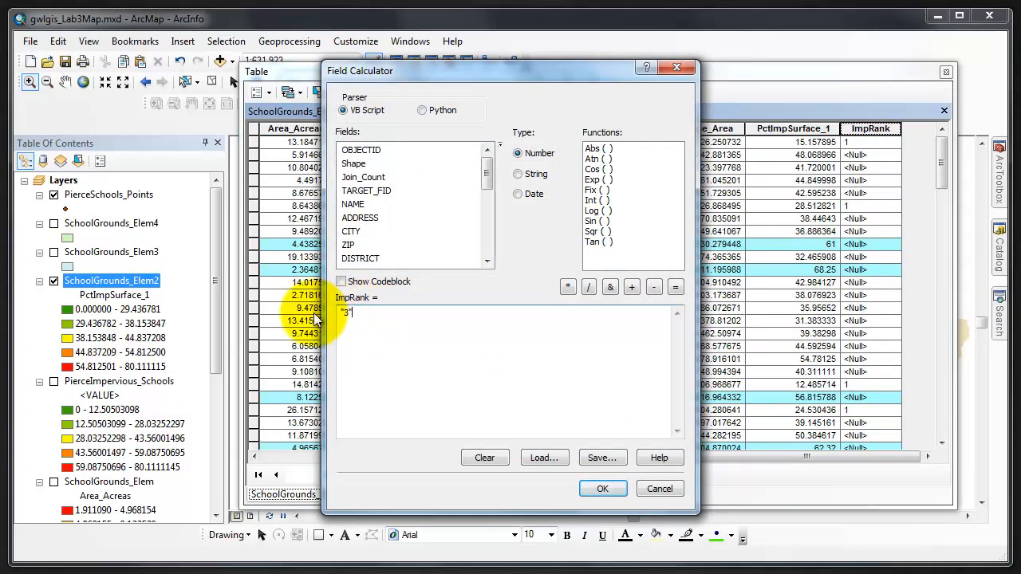
{"action": "type", "text": "\""}
{"action": "left_click", "coordinate": [594, 488]}
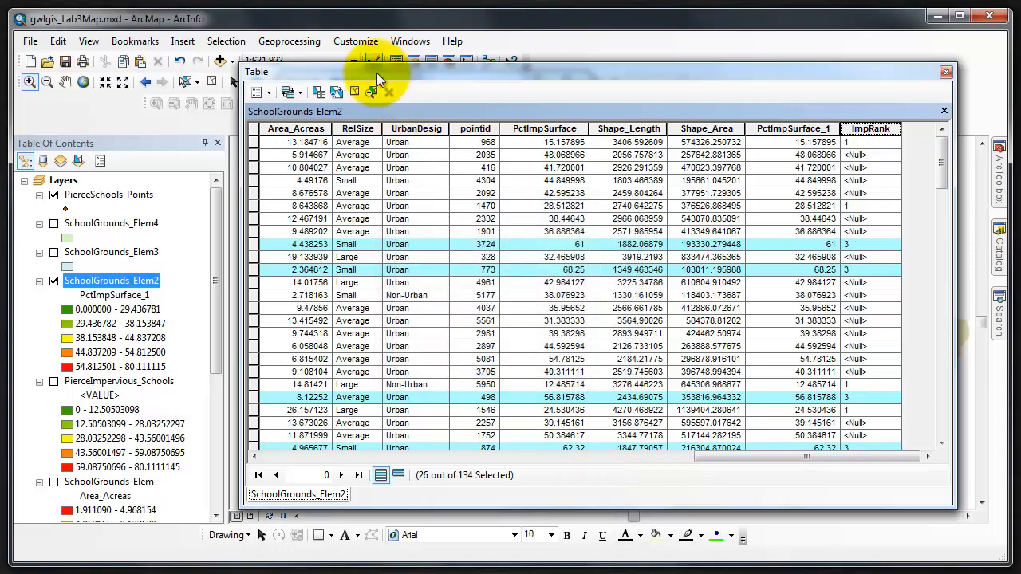
Start a new attribute query on the ImpRank field in place of the old expression, with the method Add to current selection.
{"action": "left_click", "coordinate": [257, 92]}
{"action": "left_click", "coordinate": [286, 131]}
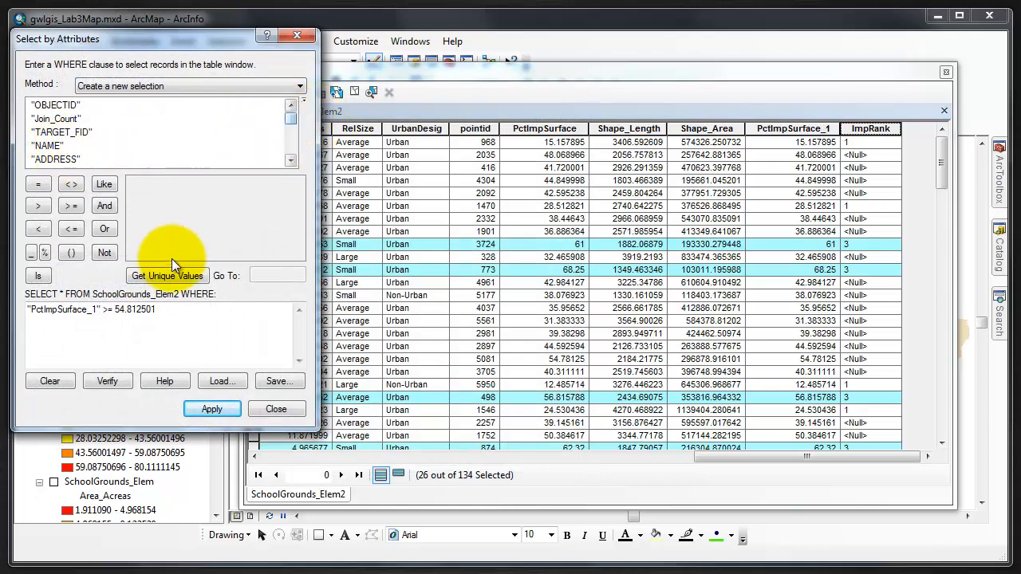
{"action": "left_click_drag", "start_coordinate": [27, 309], "coordinate": [159, 309]}
{"action": "key", "text": "Delete"}
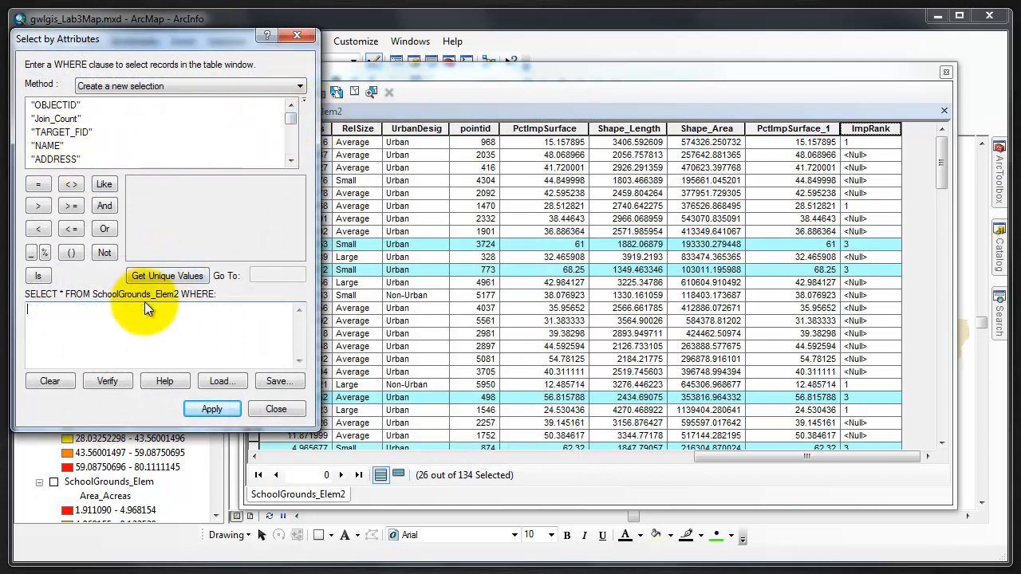
{"action": "left_click_drag", "start_coordinate": [290, 145], "coordinate": [290, 152]}
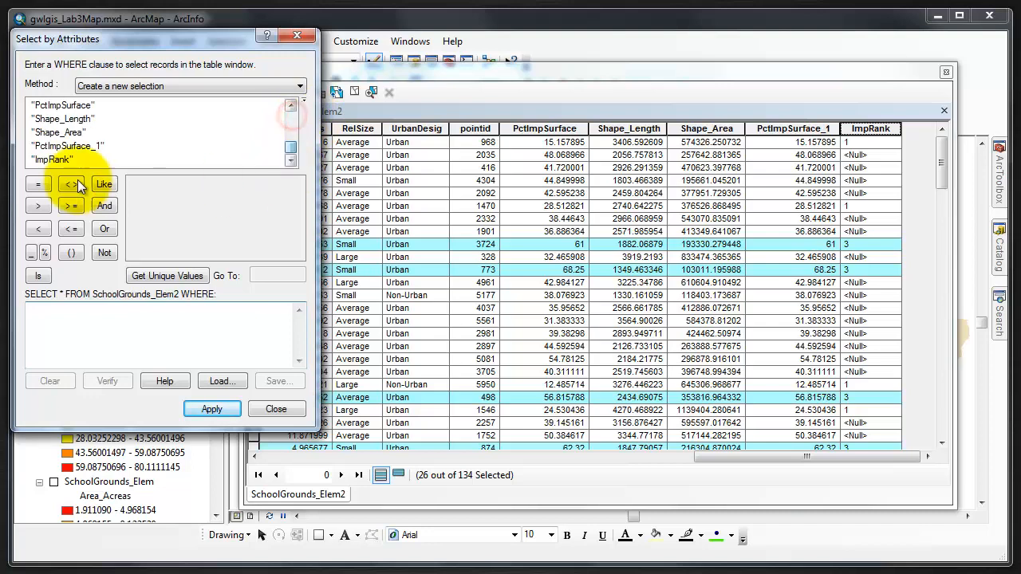
{"action": "double_click", "coordinate": [45, 157]}
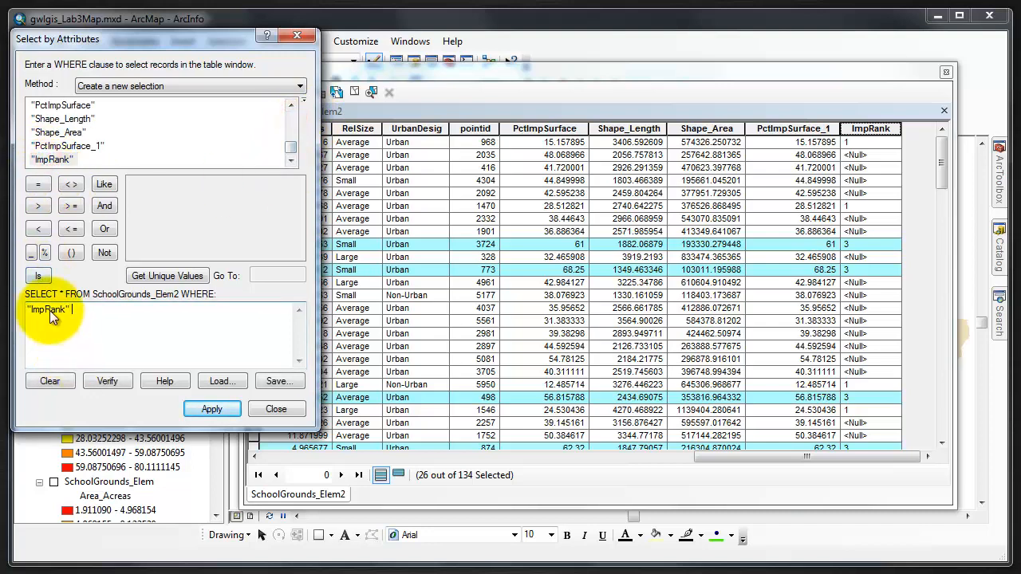
{"action": "left_click", "coordinate": [38, 205]}
{"action": "left_click", "coordinate": [102, 86]}
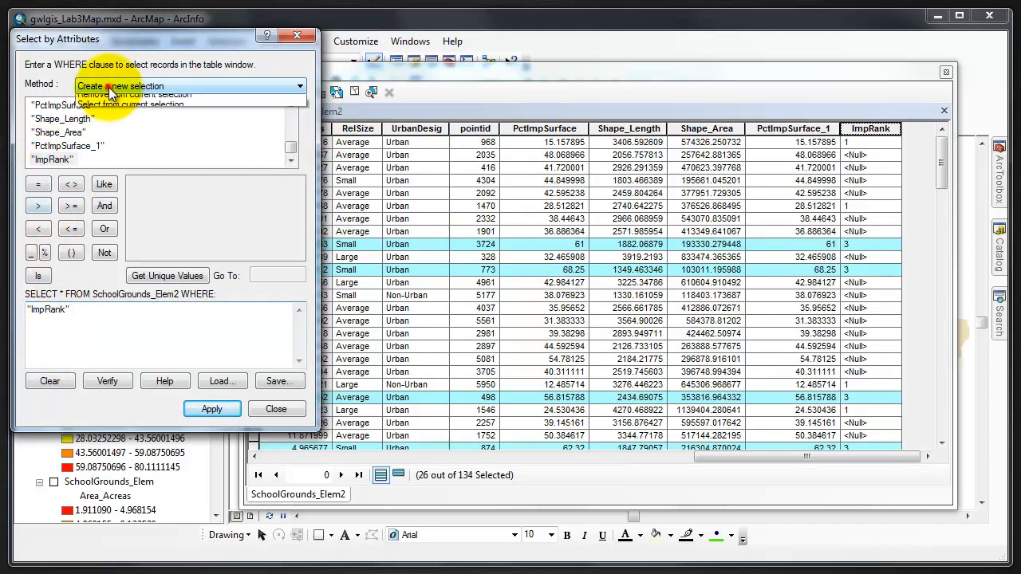
{"action": "left_click", "coordinate": [110, 110]}
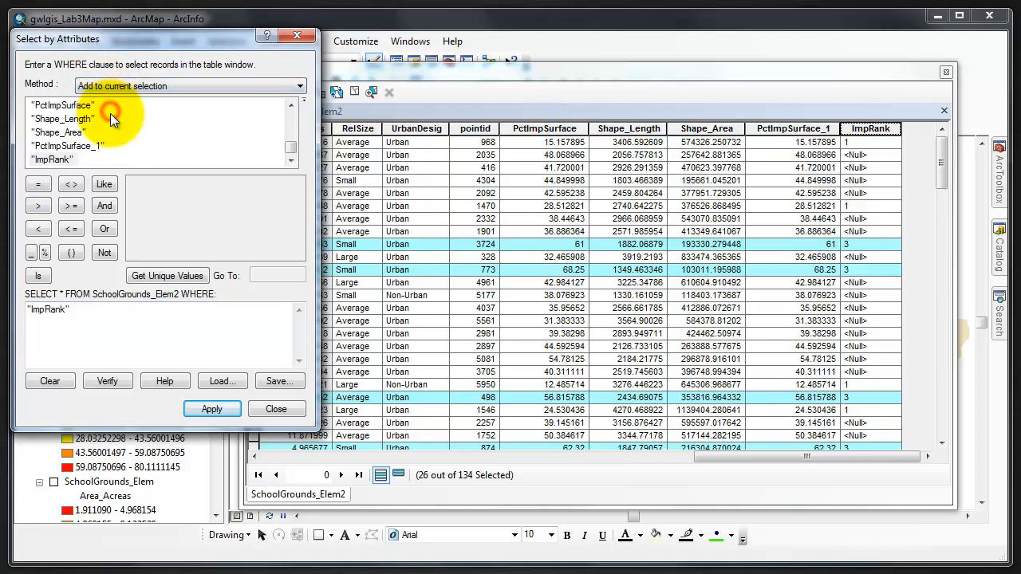
Complete the query as "ImpRank" = '1', verify the expression, and add the matching records to the current selection.
{"action": "left_click", "coordinate": [38, 184]}
{"action": "left_click", "coordinate": [164, 276]}
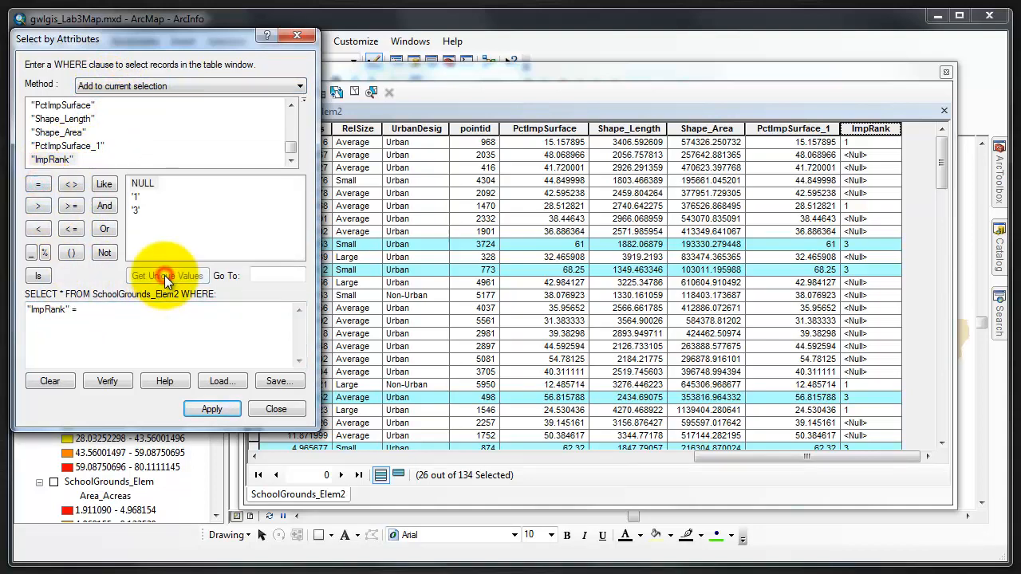
{"action": "left_click", "coordinate": [136, 197]}
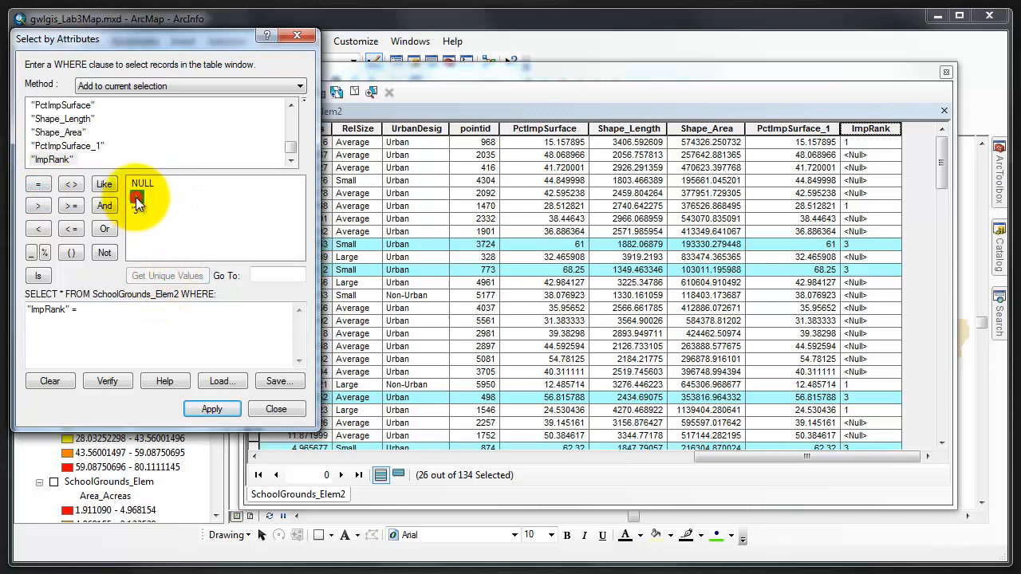
{"action": "left_click", "coordinate": [209, 408]}
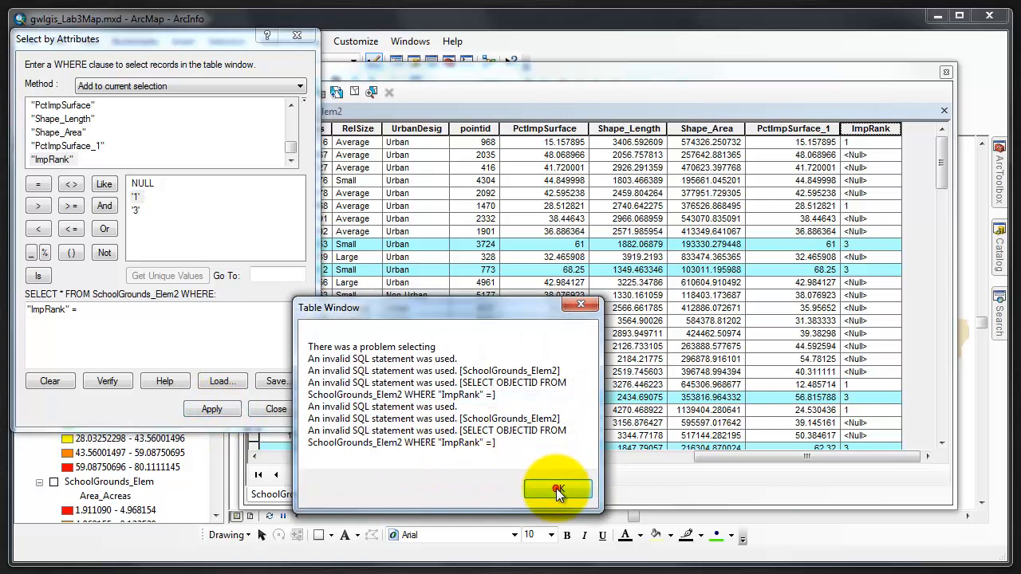
{"action": "left_click", "coordinate": [557, 489]}
{"action": "double_click", "coordinate": [134, 196]}
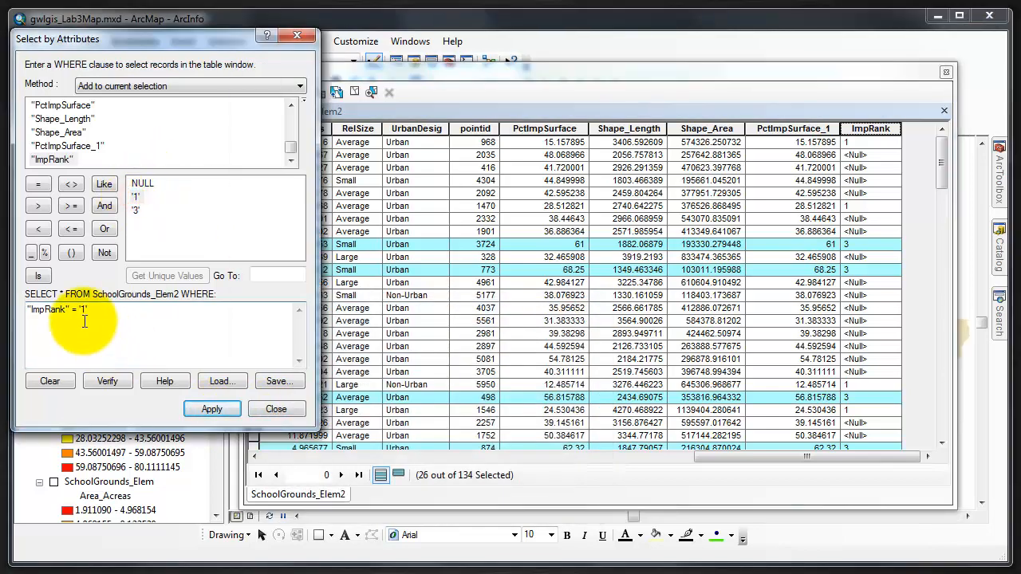
{"action": "left_click", "coordinate": [114, 380]}
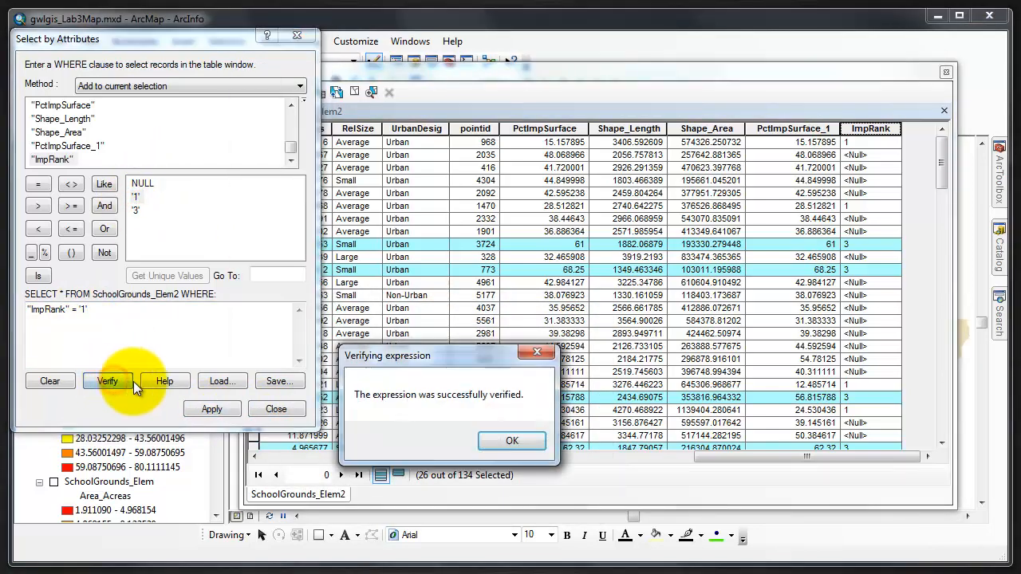
{"action": "left_click", "coordinate": [511, 440]}
{"action": "left_click", "coordinate": [213, 407]}
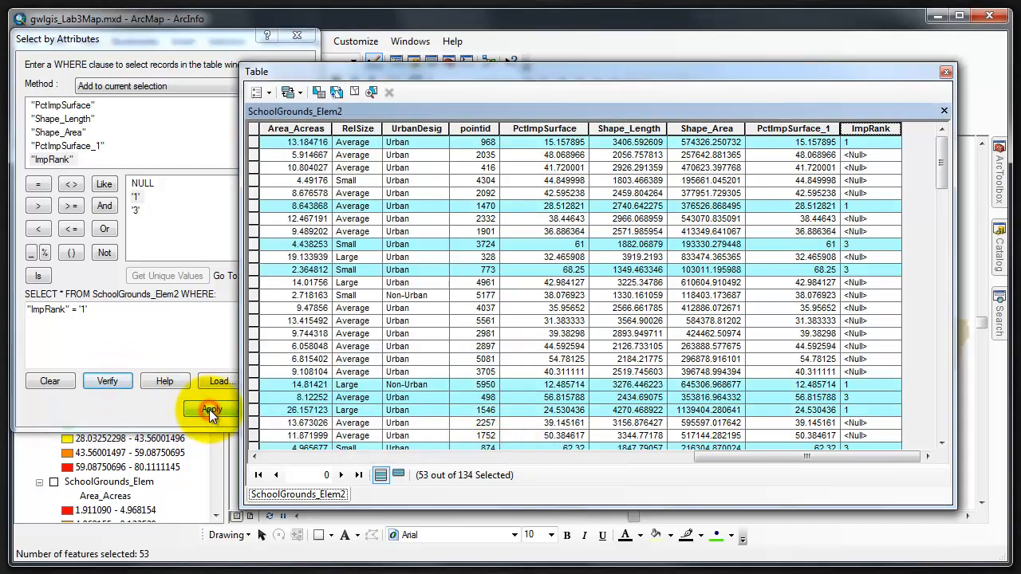
Switch the selection to the unranked SchoolGrounds_Elem2 records and calculate their ImpRank field as "2".
{"action": "left_click", "coordinate": [335, 92]}
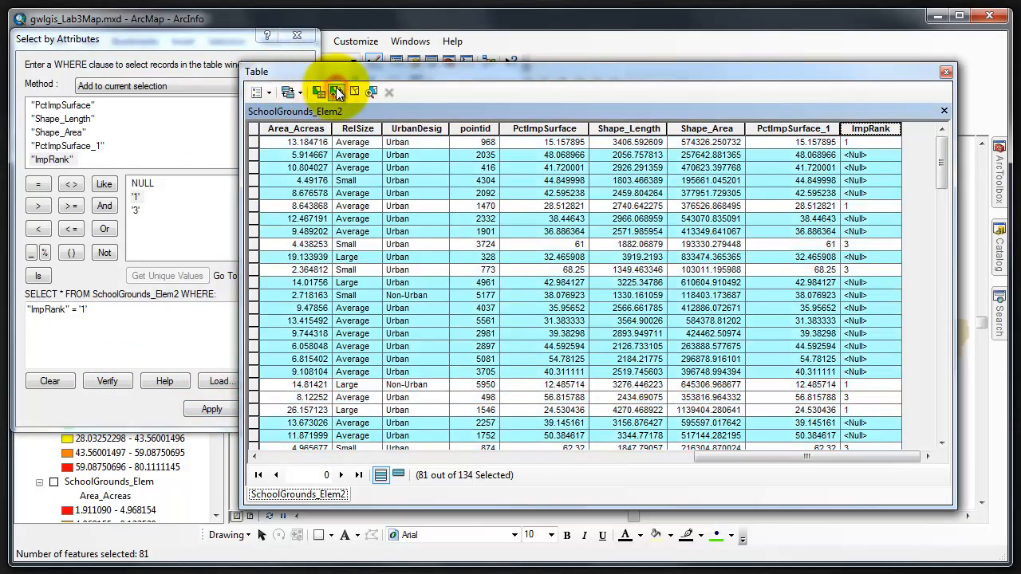
{"action": "right_click", "coordinate": [868, 128]}
{"action": "left_click", "coordinate": [911, 229]}
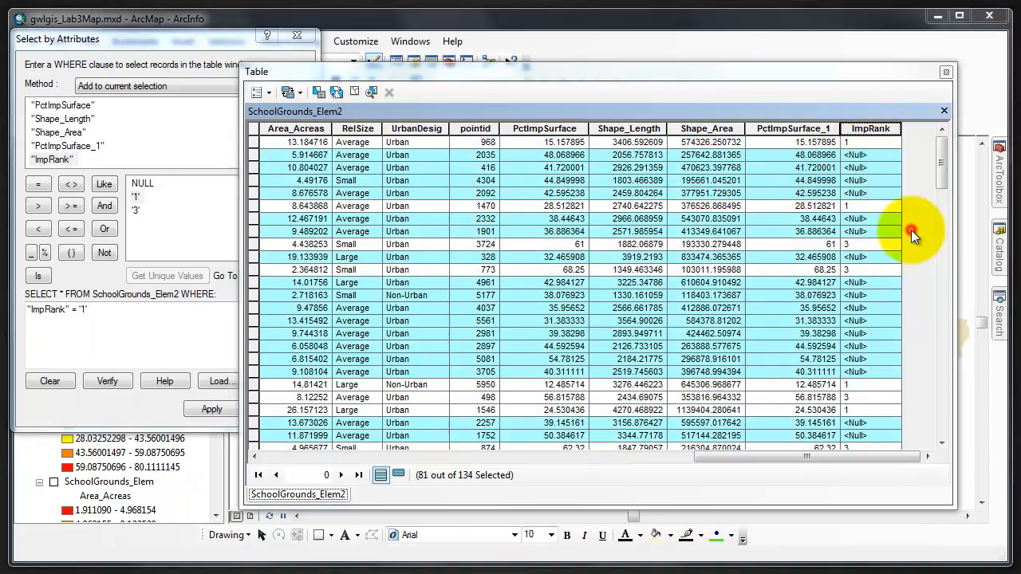
{"action": "double_click", "coordinate": [348, 313]}
{"action": "type", "text": "\""}
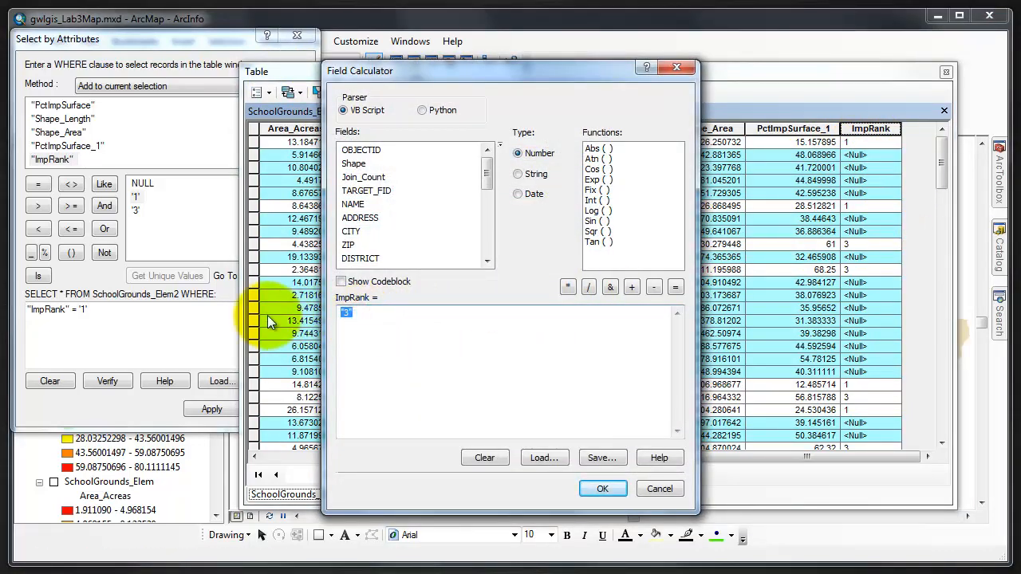
{"action": "type", "text": "2\""}
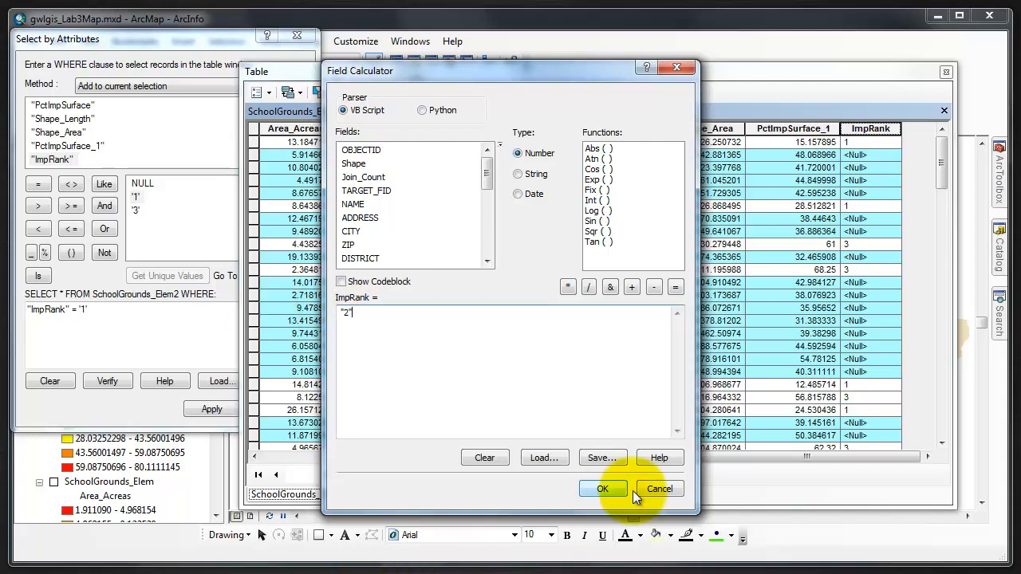
{"action": "left_click", "coordinate": [603, 489]}
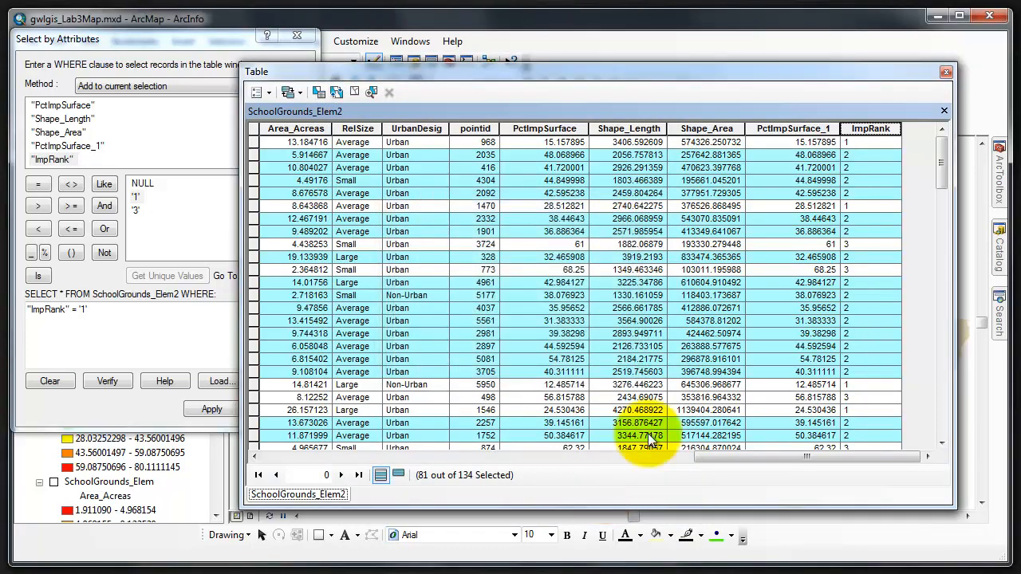
Clear the record selection and close both the attribute query and the SchoolGrounds_Elem2 attribute table.
{"action": "left_click", "coordinate": [357, 91]}
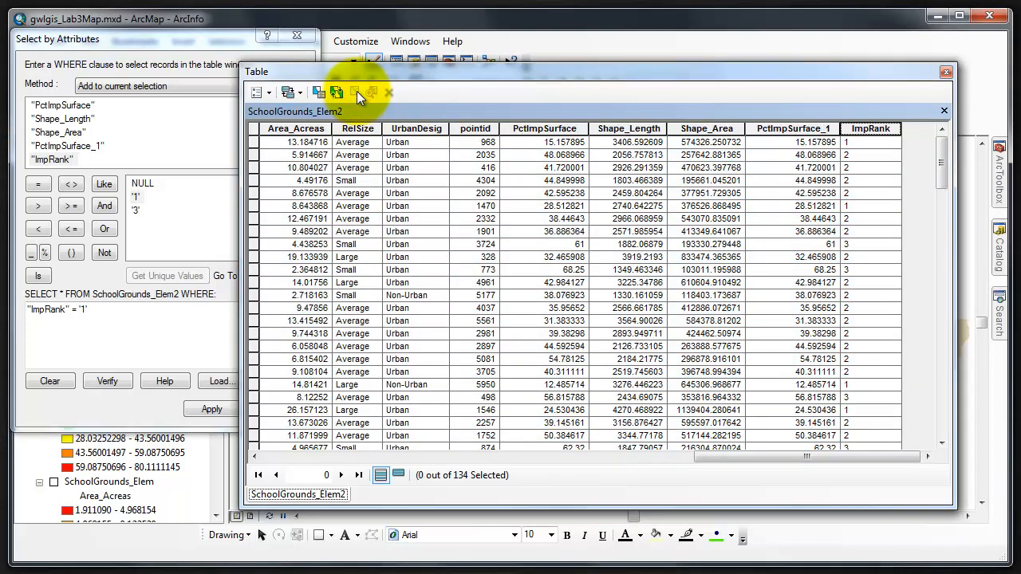
{"action": "left_click", "coordinate": [143, 410]}
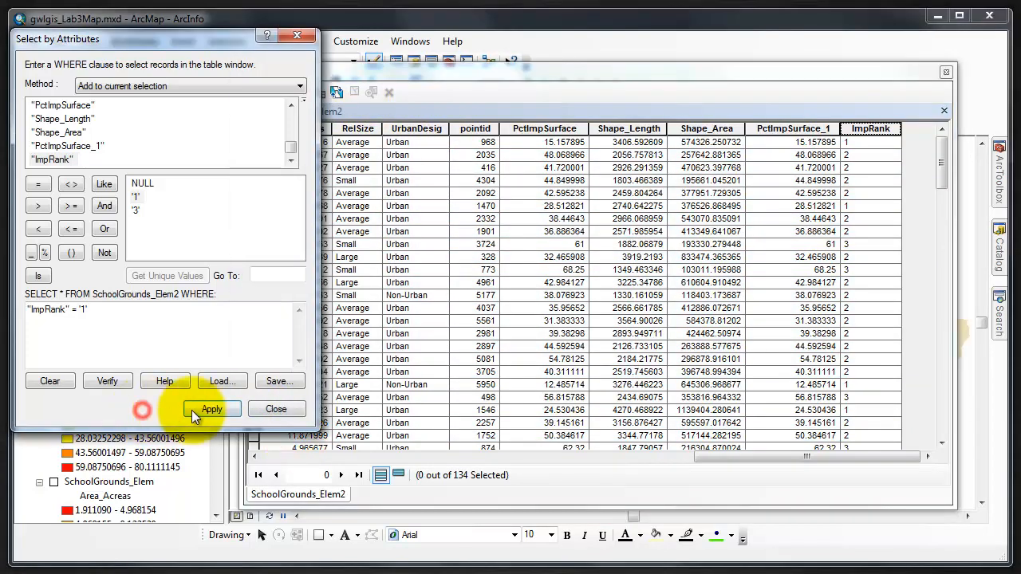
{"action": "left_click", "coordinate": [279, 408]}
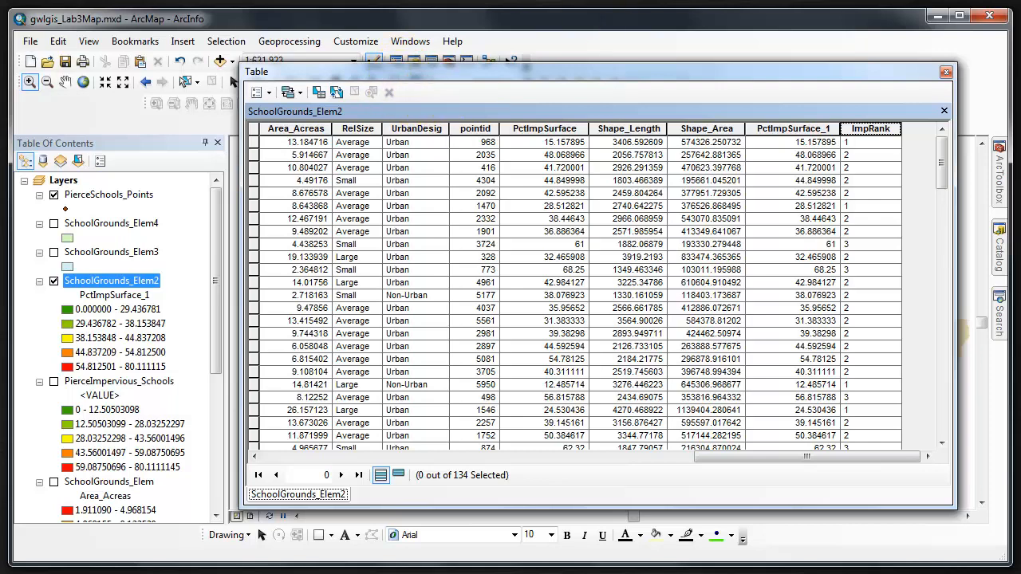
{"action": "left_click", "coordinate": [945, 73]}
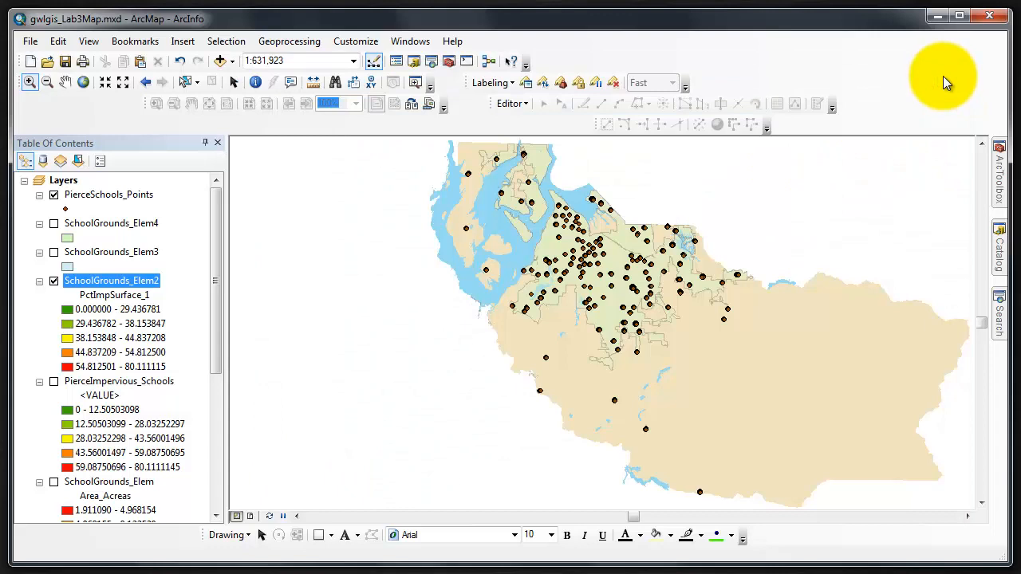